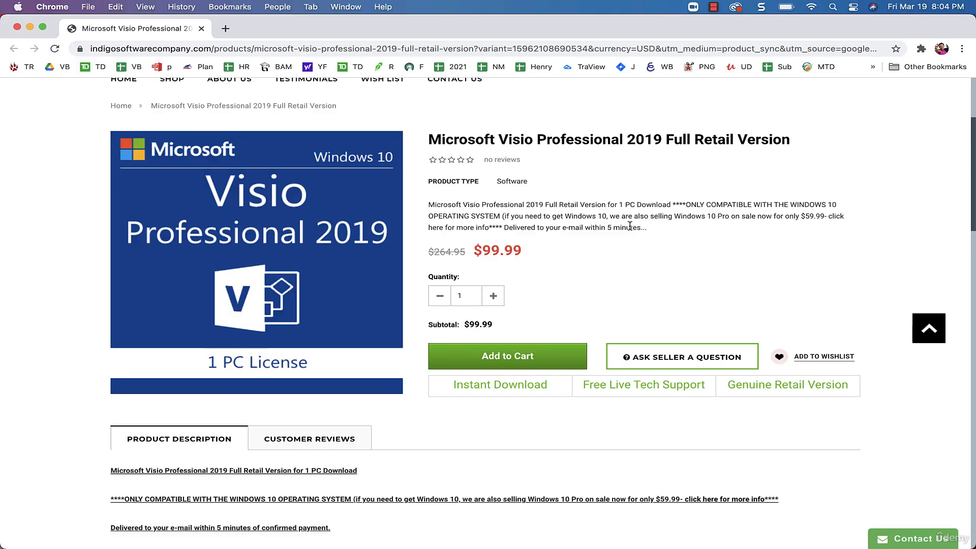
pyautogui.click(713, 7)
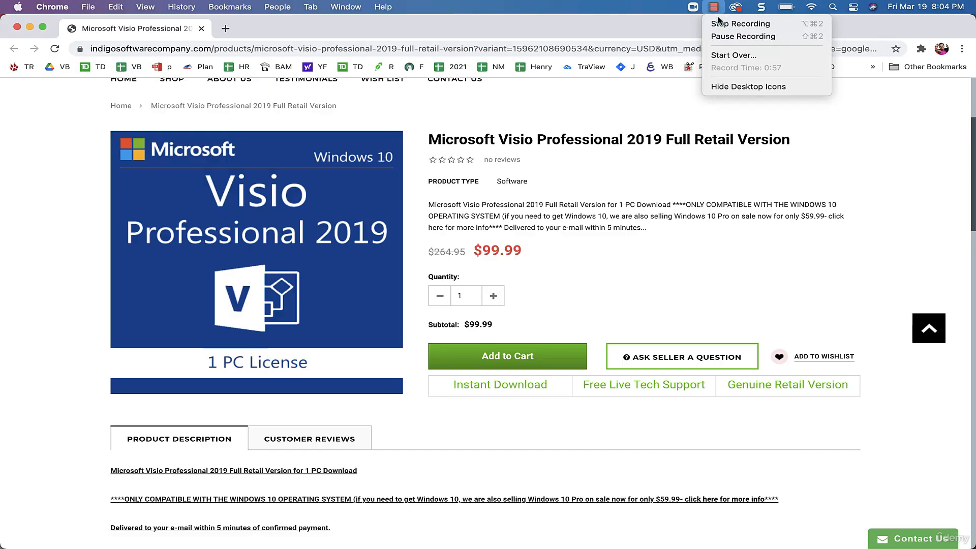
pyautogui.click(721, 23)
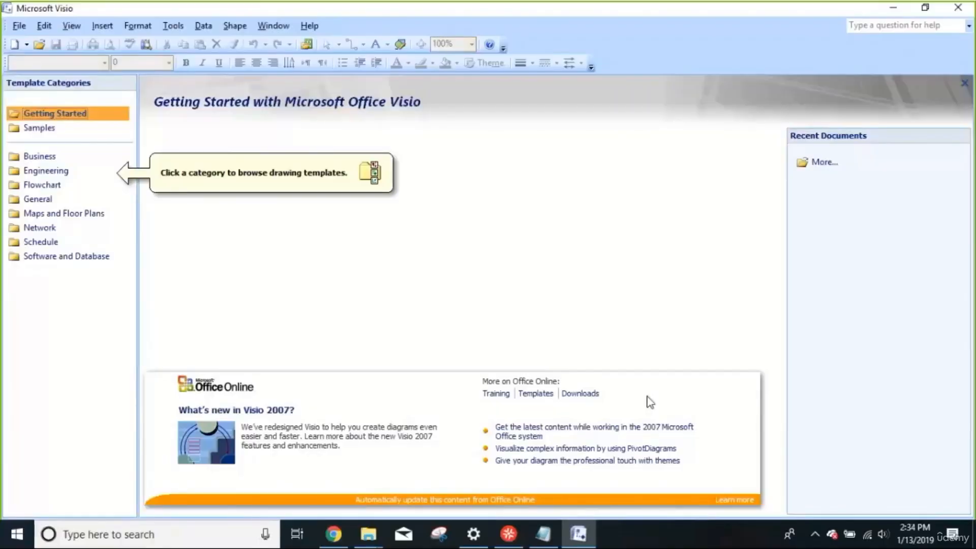
# Create a new drawing from the Software and Database template Windows XP User Interface (US units).
pyautogui.click(19, 26)
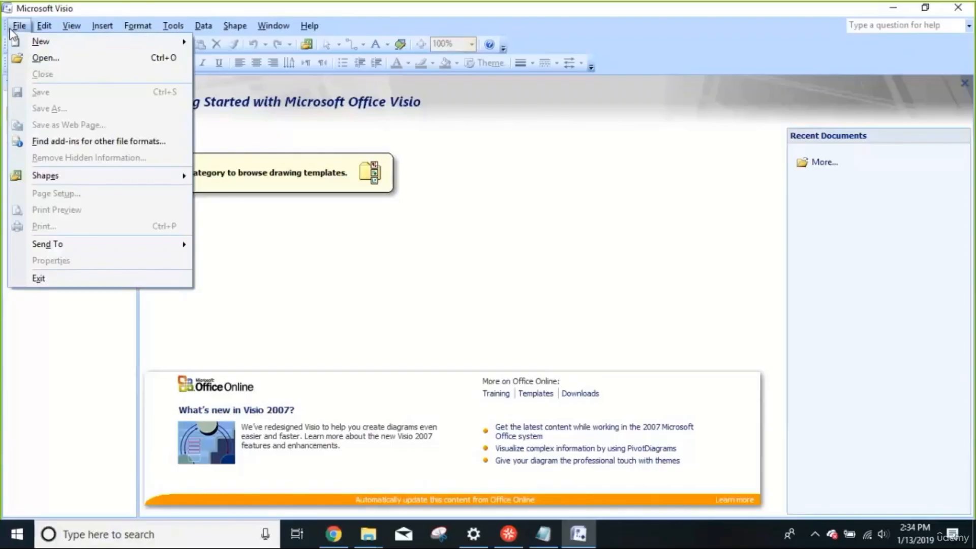
pyautogui.moveTo(45, 49)
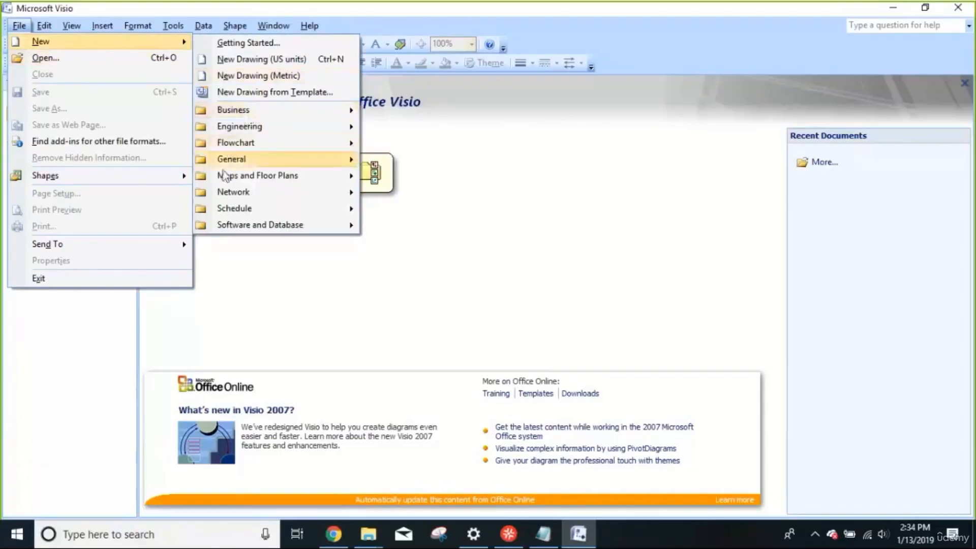
pyautogui.moveTo(259, 227)
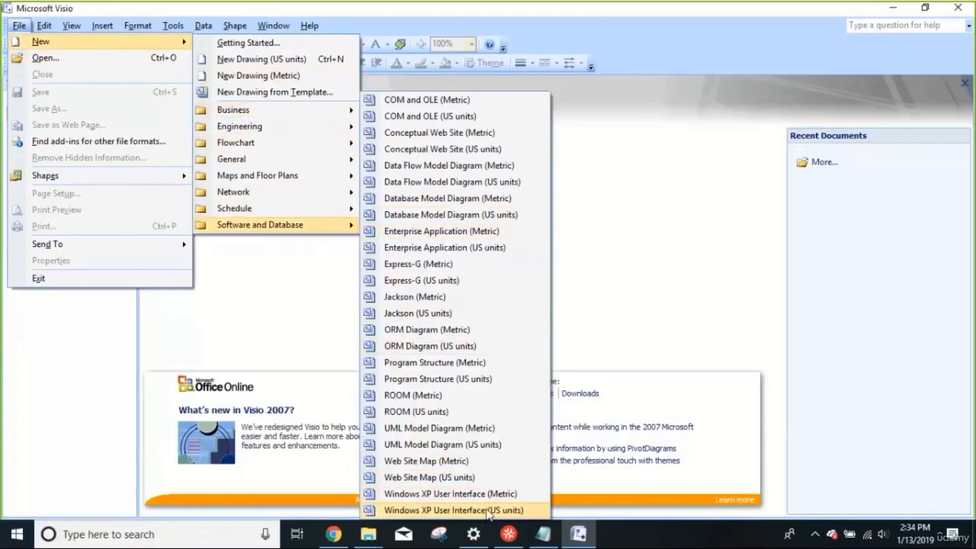
pyautogui.click(485, 509)
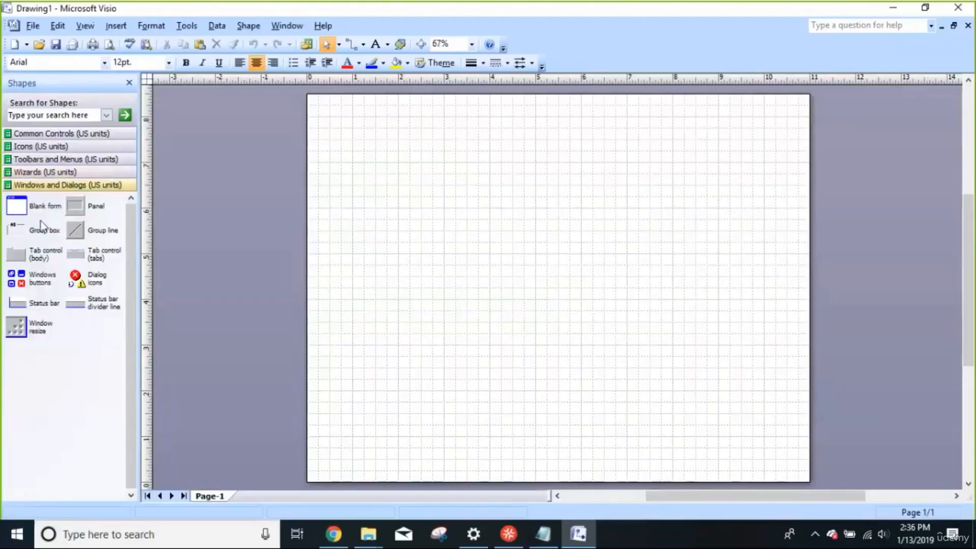
# Place a Blank form shape near the page's upper-left corner and enlarge it to 6 in. by 6 in.
pyautogui.moveTo(23, 206); pyautogui.dragTo(391, 177)
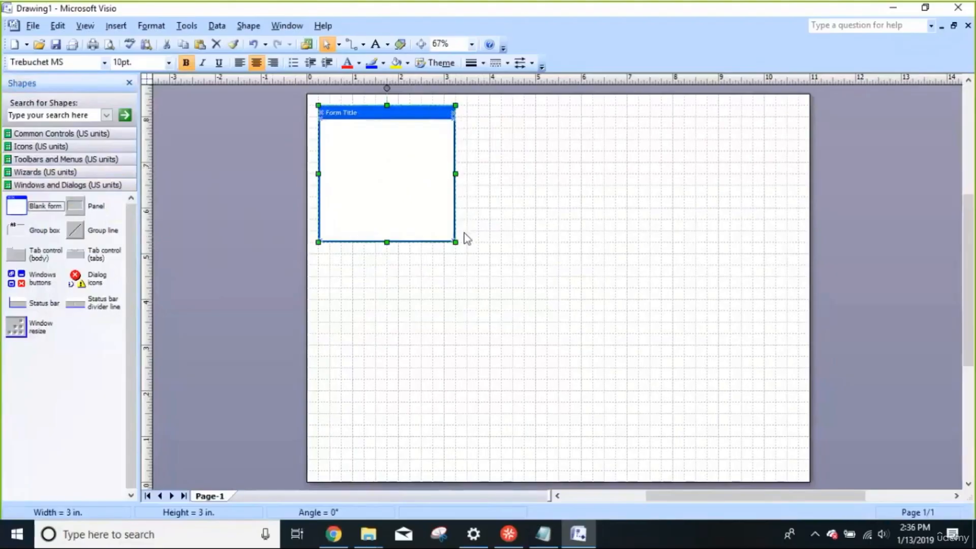
pyautogui.moveTo(456, 242); pyautogui.dragTo(593, 311)
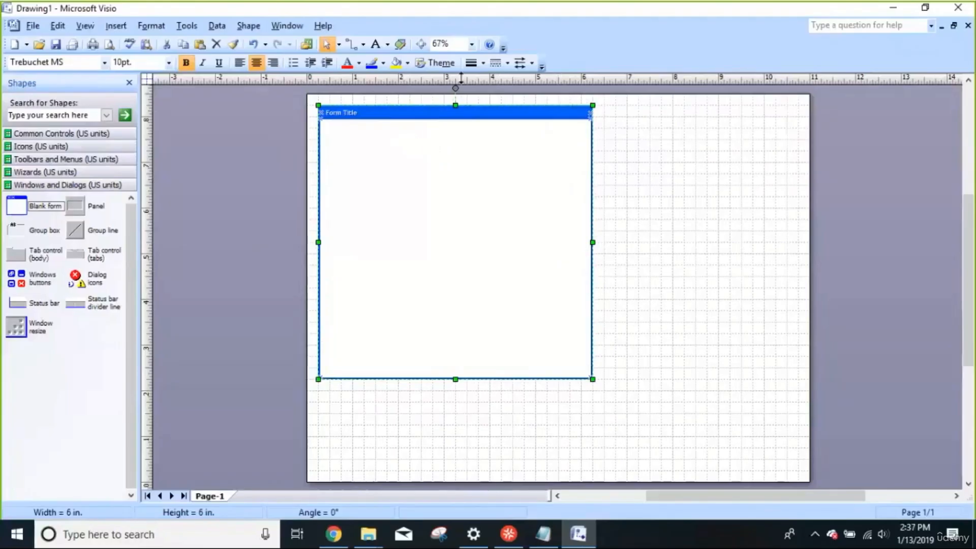
# Replace the form's title text with "New User Registration" in bold italic.
pyautogui.click(470, 45)
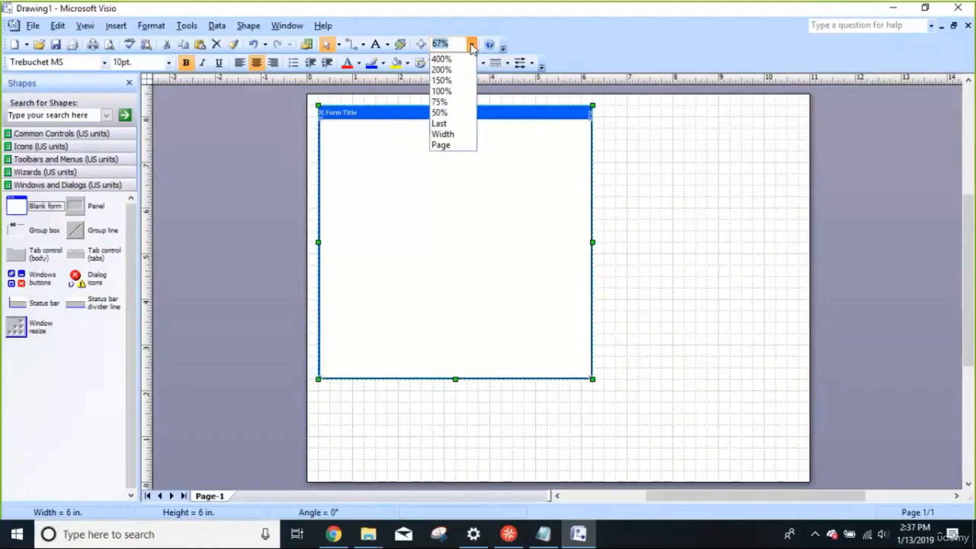
pyautogui.click(459, 102)
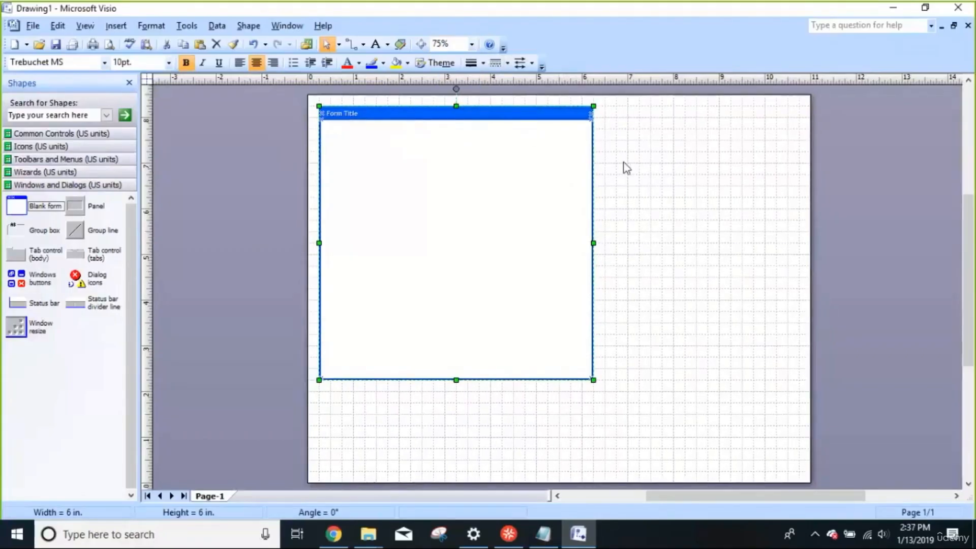
pyautogui.doubleClick(531, 115)
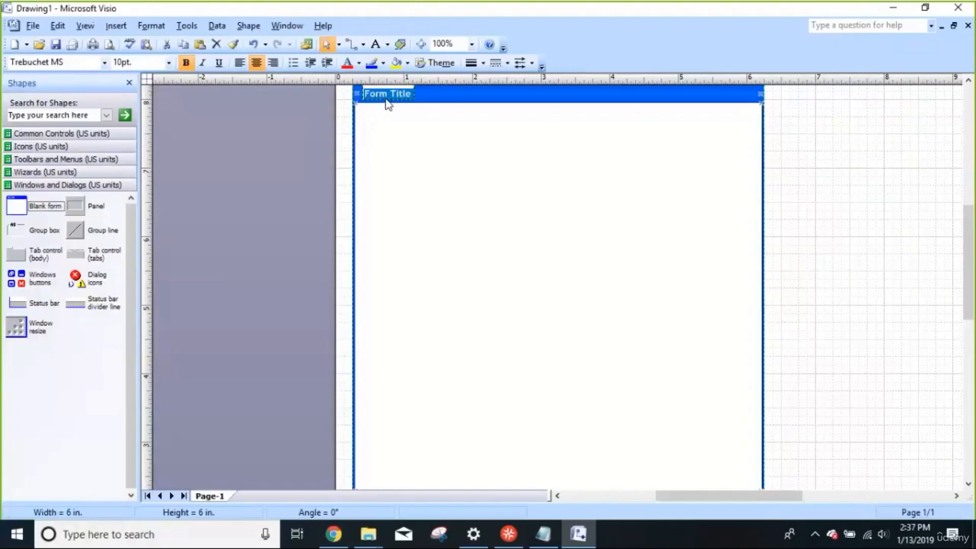
pyautogui.press('BackSpace')
pyautogui.write('New')
pyautogui.click(187, 65)
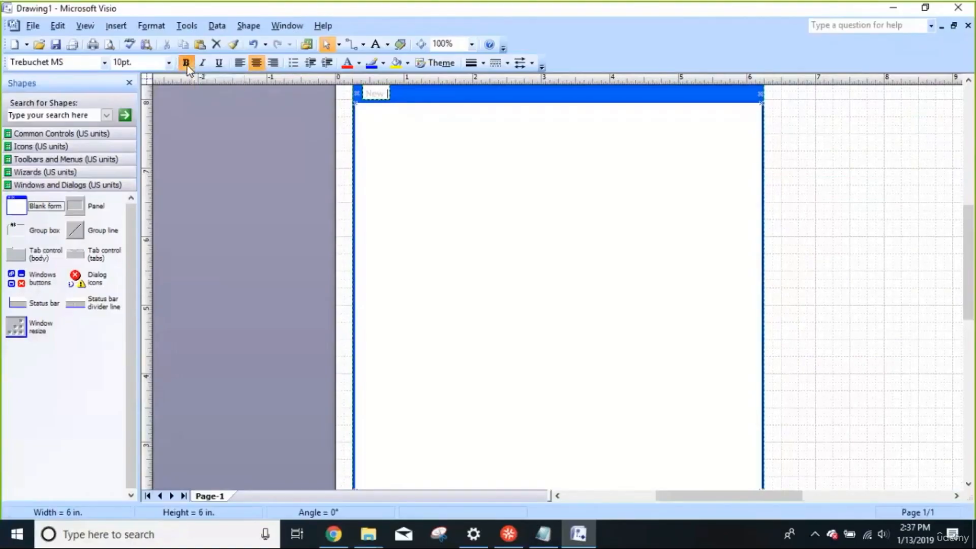
pyautogui.click(187, 65)
pyautogui.write('User')
pyautogui.click(189, 65)
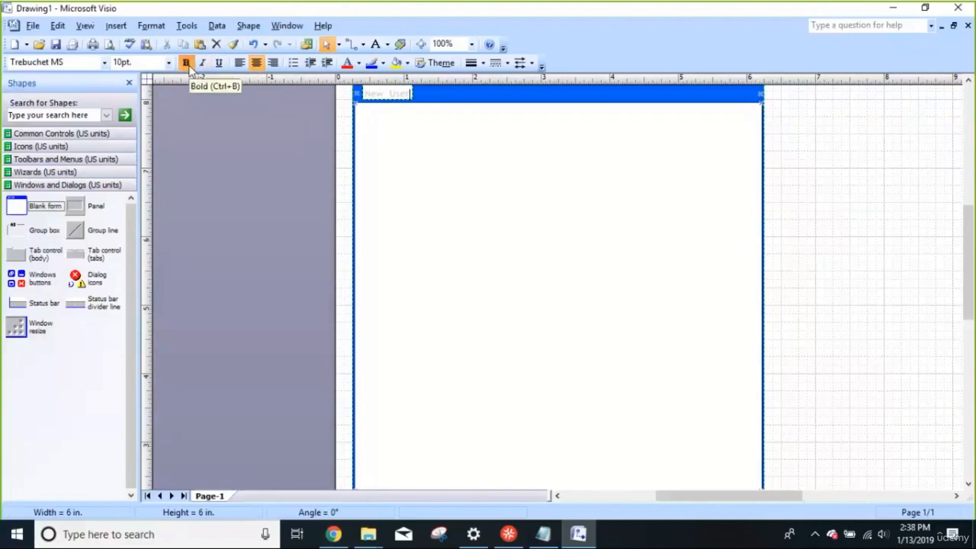
pyautogui.click(203, 65)
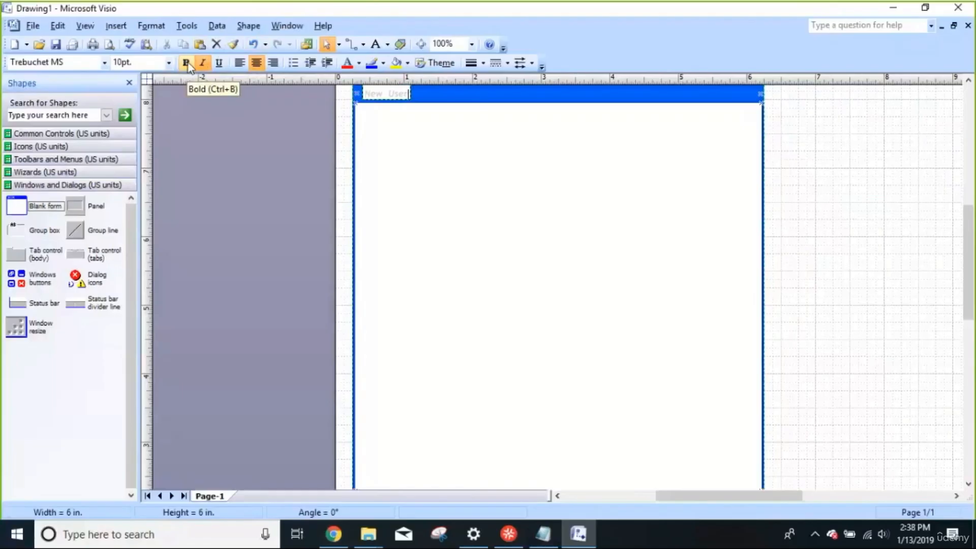
pyautogui.click(188, 64)
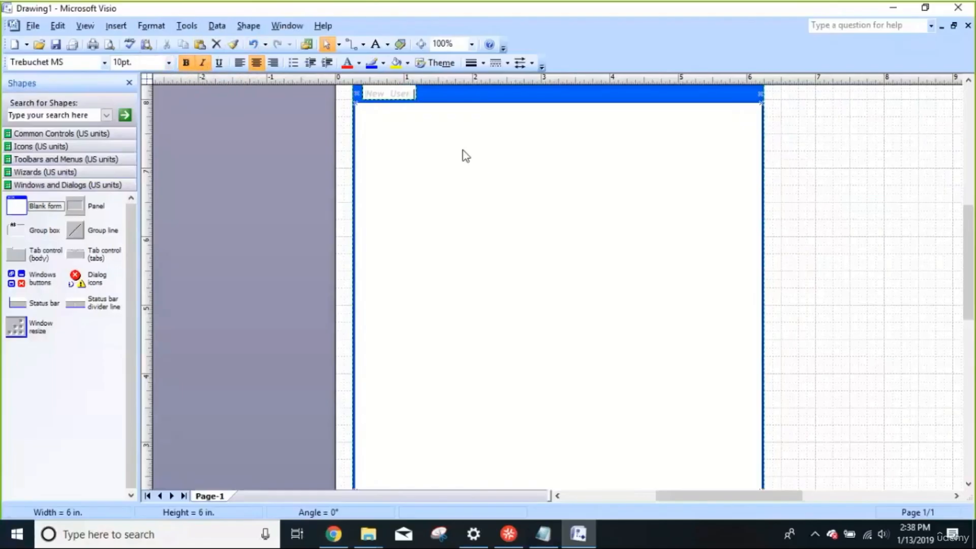
pyautogui.write('Regis')
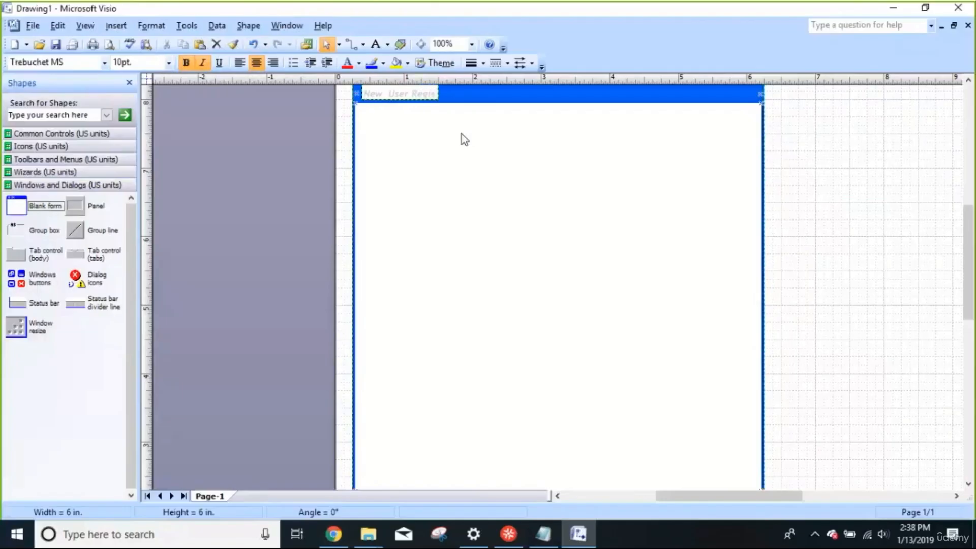
pyautogui.write('tration')
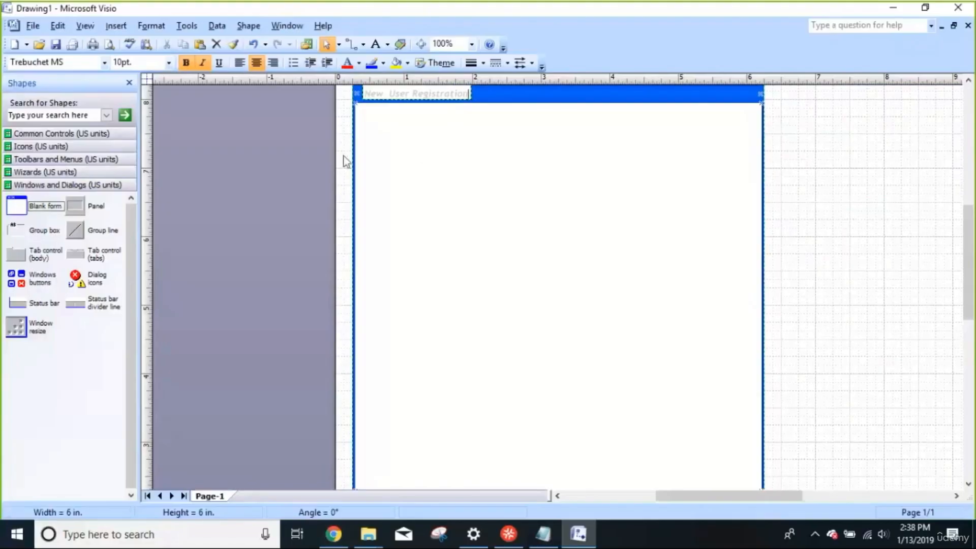
pyautogui.click(376, 129)
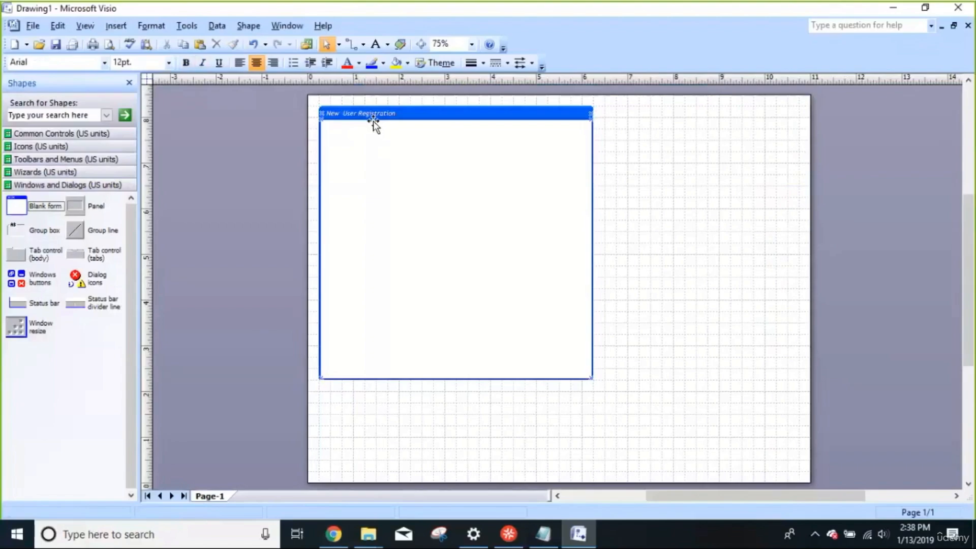
# Protect the New User Registration form's X position and Y position.
pyautogui.click(471, 44)
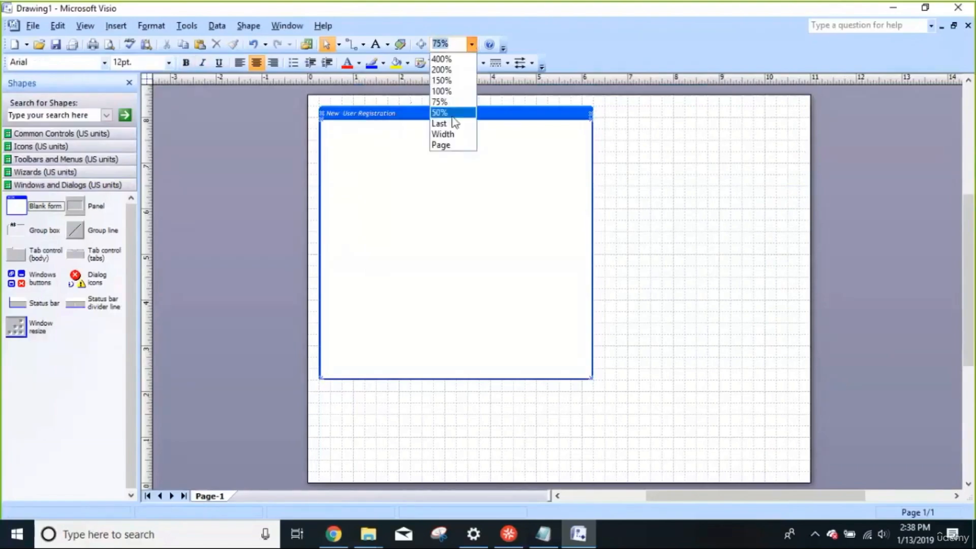
pyautogui.click(464, 91)
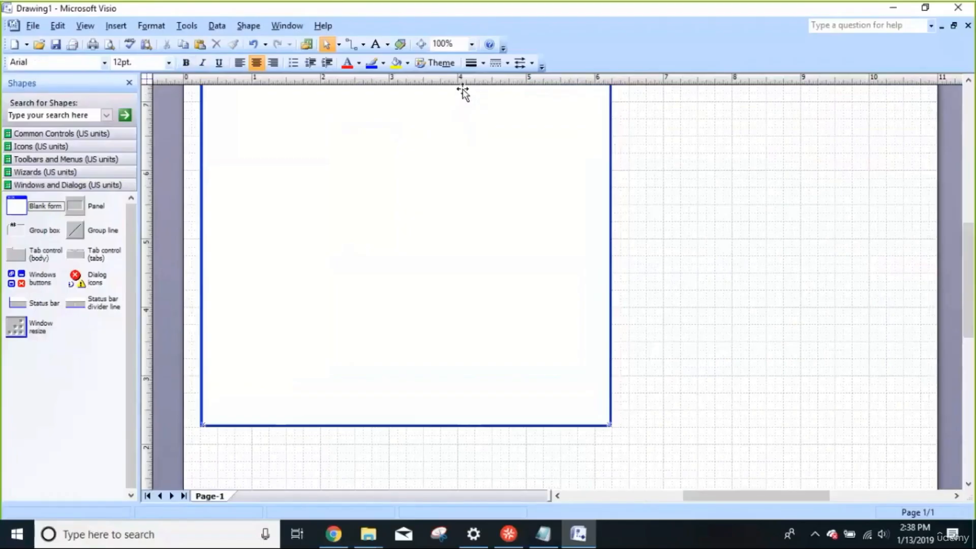
pyautogui.scroll(3, 463, 91)
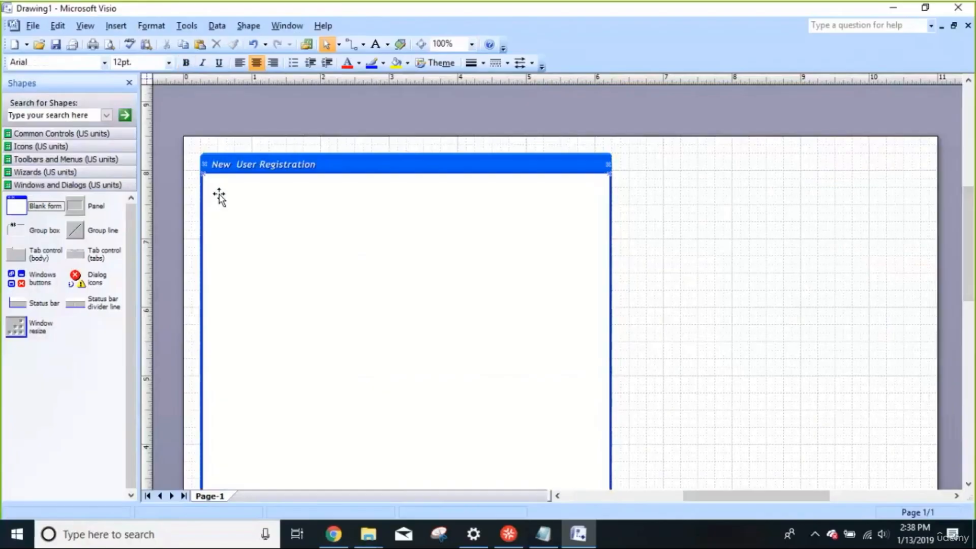
pyautogui.click(219, 197)
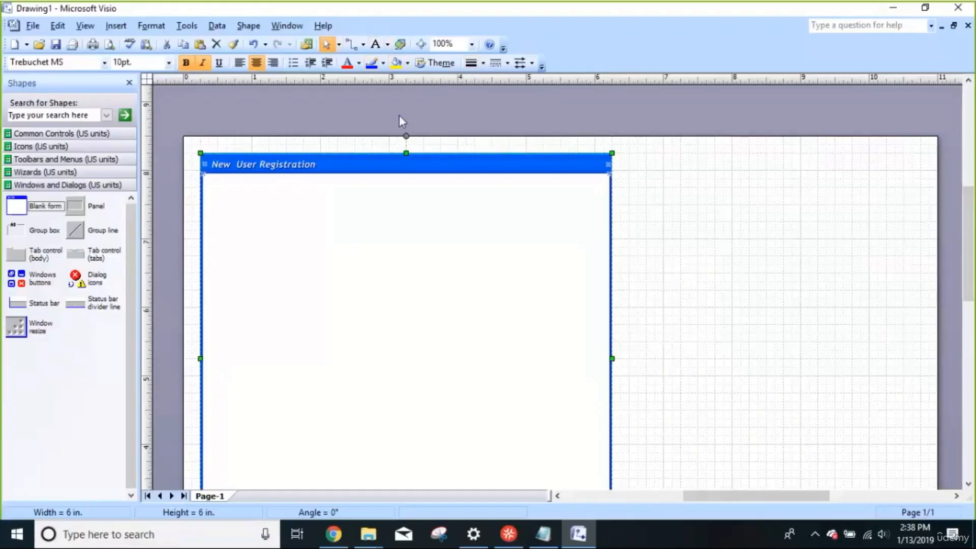
pyautogui.rightClick(653, 216)
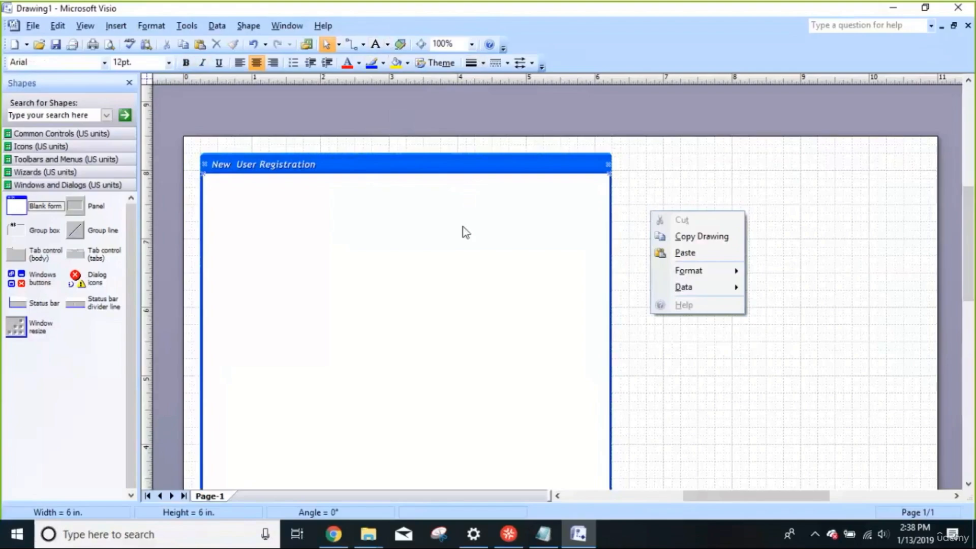
pyautogui.rightClick(463, 227)
pyautogui.moveTo(529, 371)
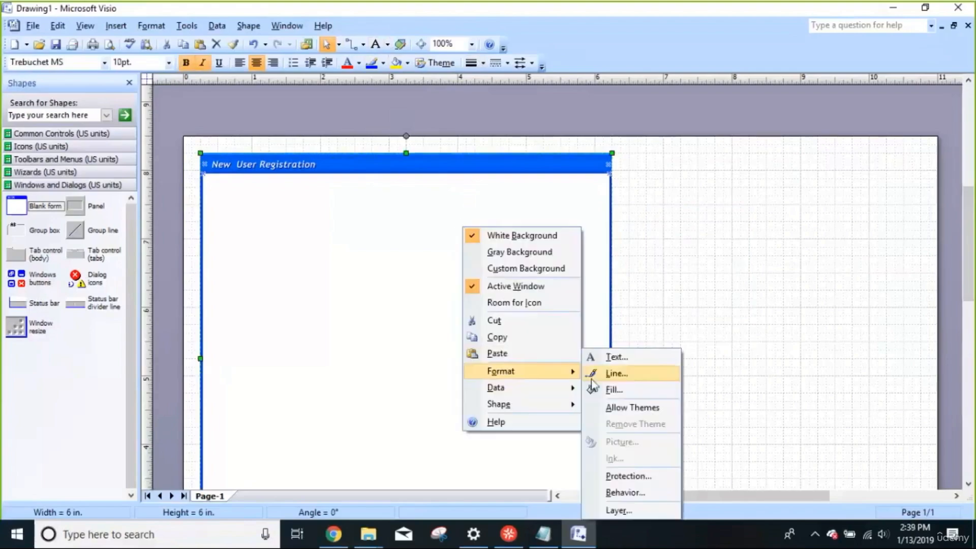
pyautogui.click(630, 476)
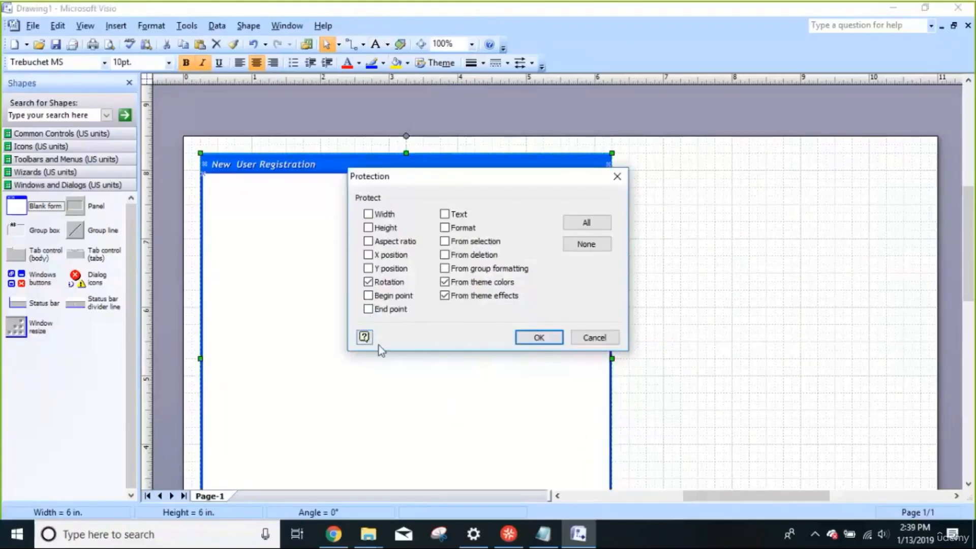
pyautogui.click(376, 256)
pyautogui.click(376, 269)
pyautogui.click(541, 338)
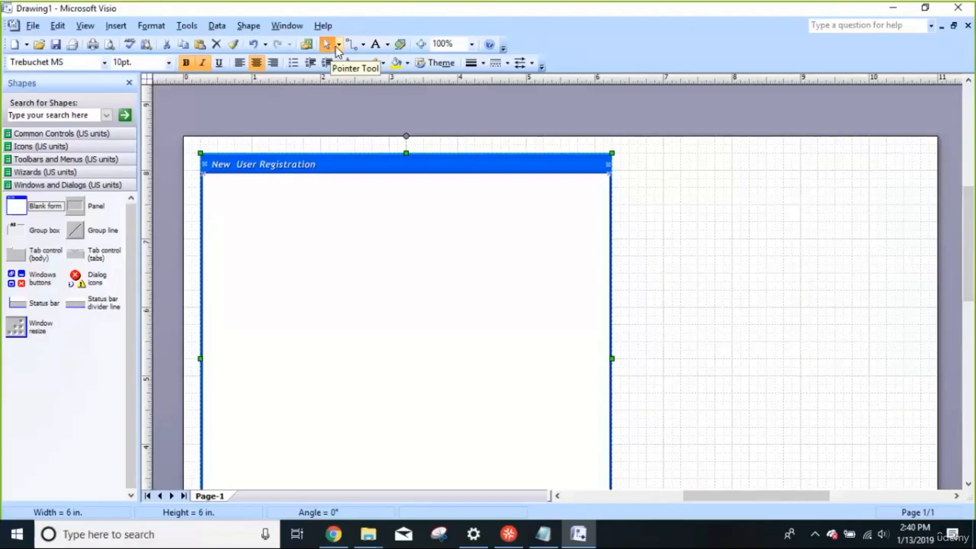
# Add a "User ID" text label, about 0.69 by 0.25 in., just below the title bar at the form's upper-left corner.
pyautogui.click(374, 49)
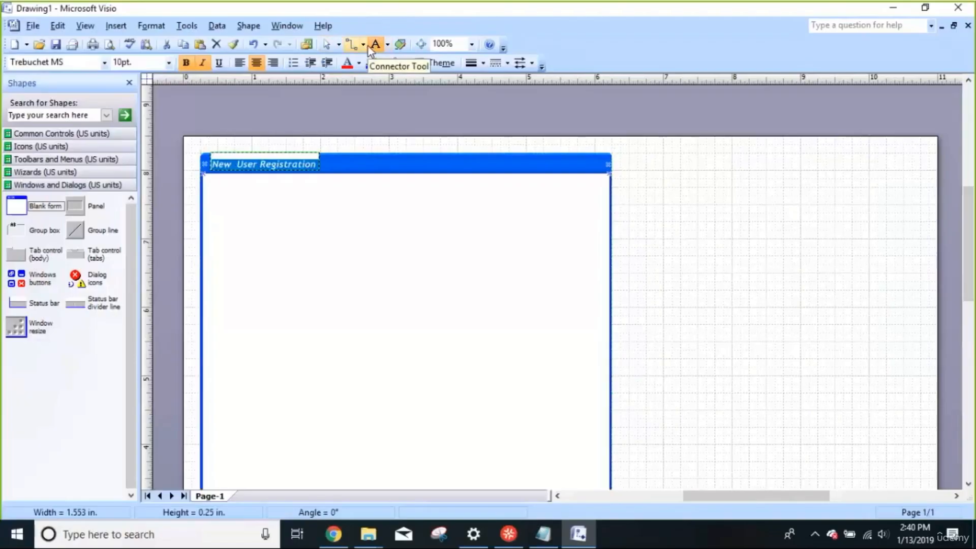
pyautogui.click(217, 195)
pyautogui.click(219, 197)
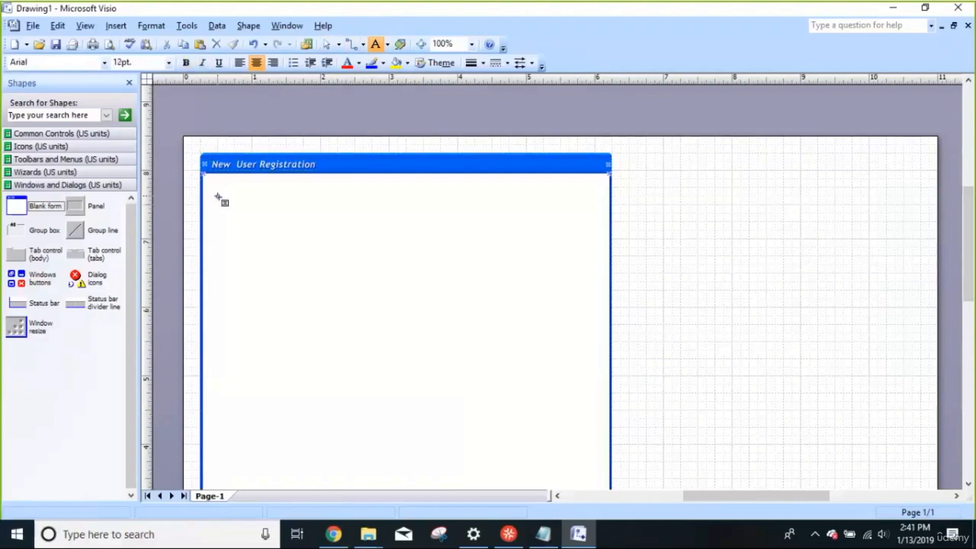
pyautogui.moveTo(218, 196); pyautogui.dragTo(264, 182)
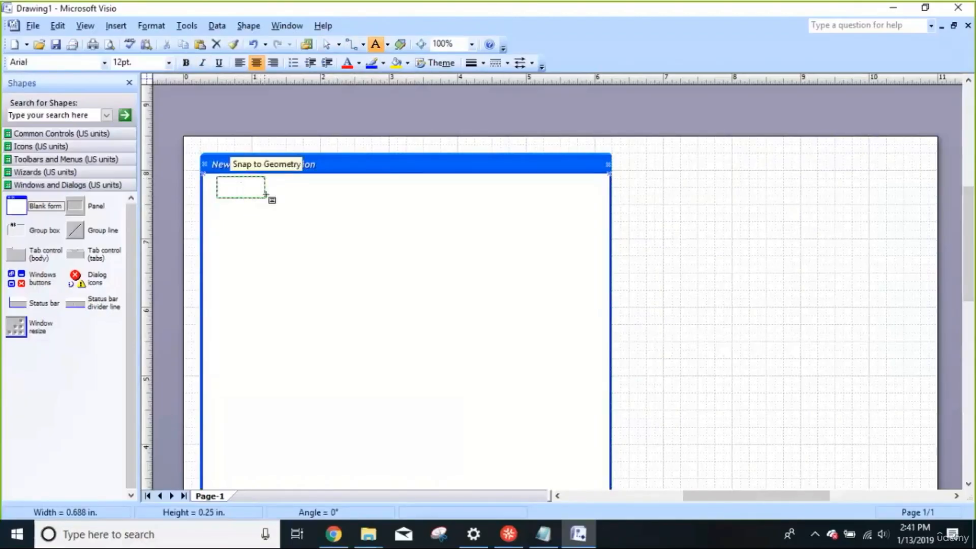
pyautogui.write('U')
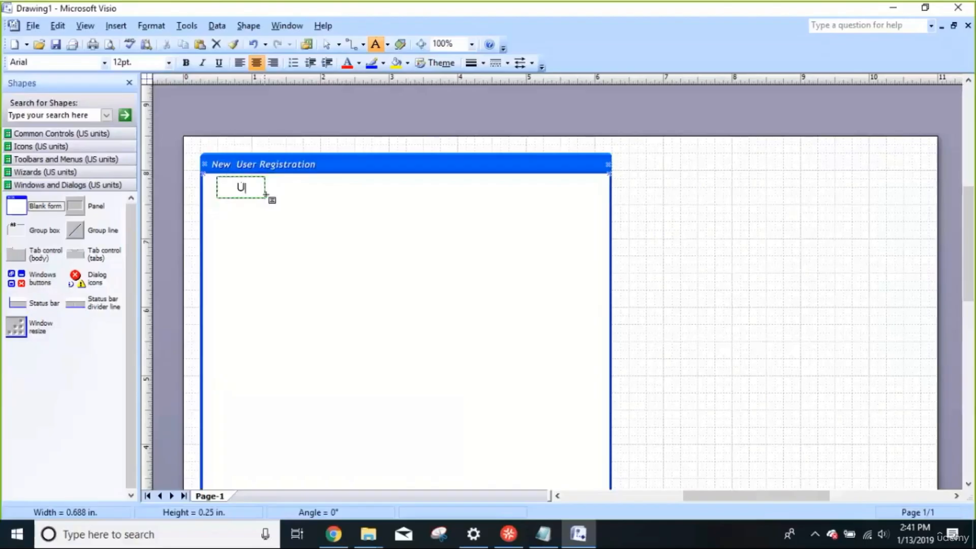
pyautogui.press('BackSpace')
pyautogui.write('u')
pyautogui.press('BackSpace')
pyautogui.write('User I')
pyautogui.write('D')
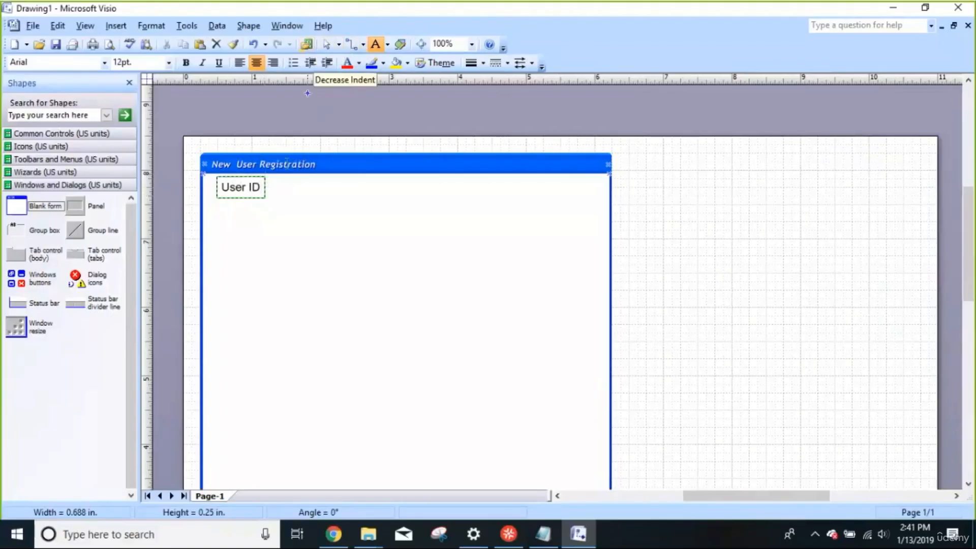
pyautogui.click(222, 221)
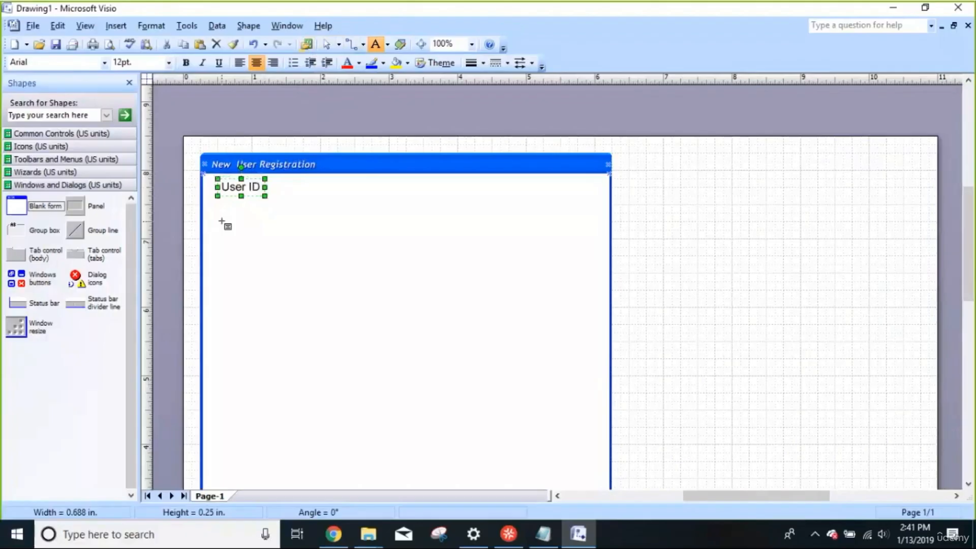
# Add a text label reading "Password" directly below the User ID label, in a box about 0.63 in. wide.
pyautogui.click(221, 221)
pyautogui.moveTo(224, 212); pyautogui.dragTo(260, 205)
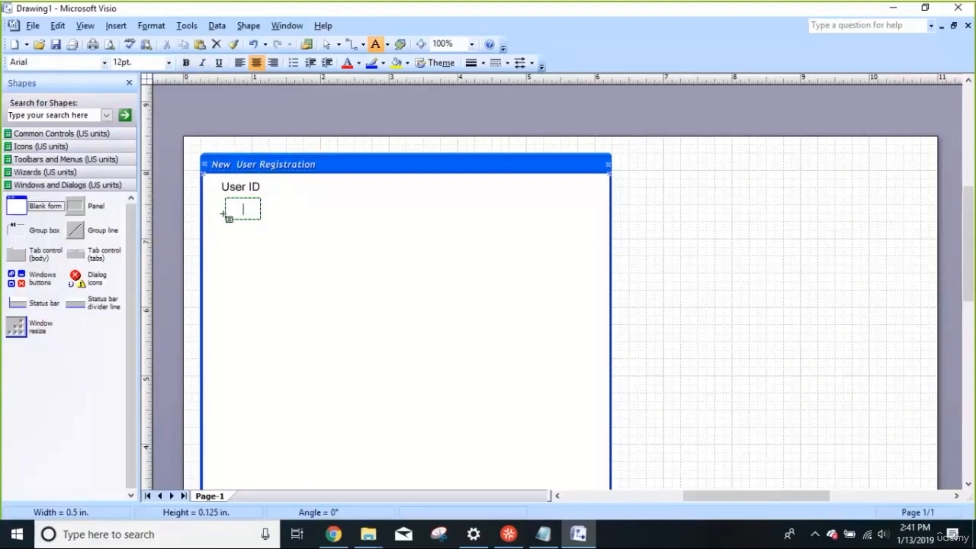
pyautogui.click(221, 218)
pyautogui.moveTo(221, 219); pyautogui.dragTo(261, 203)
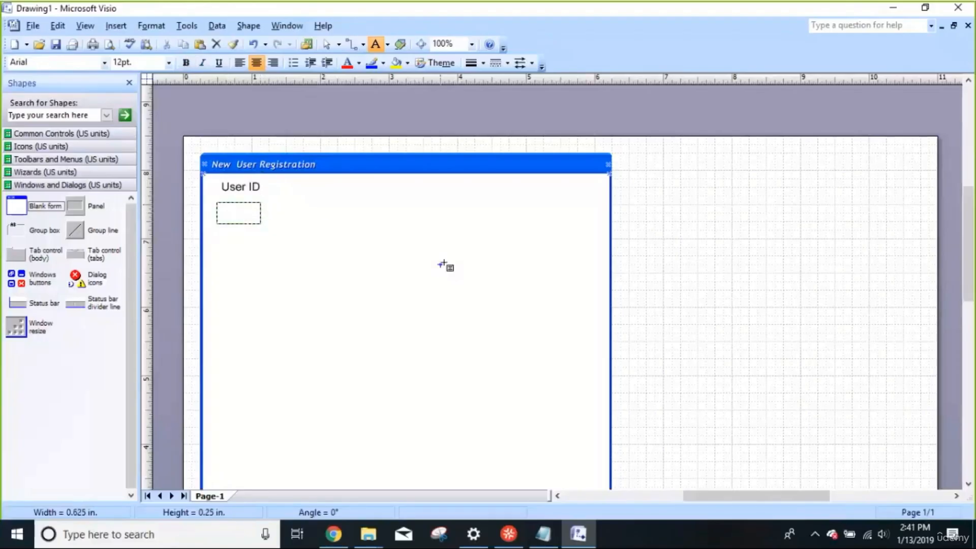
pyautogui.write('Password')
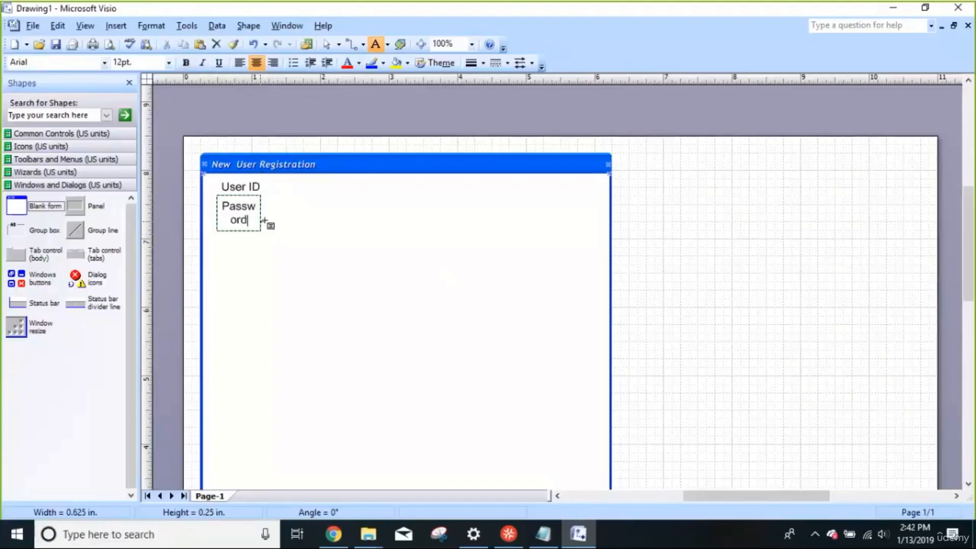
pyautogui.moveTo(261, 213); pyautogui.dragTo(273, 203)
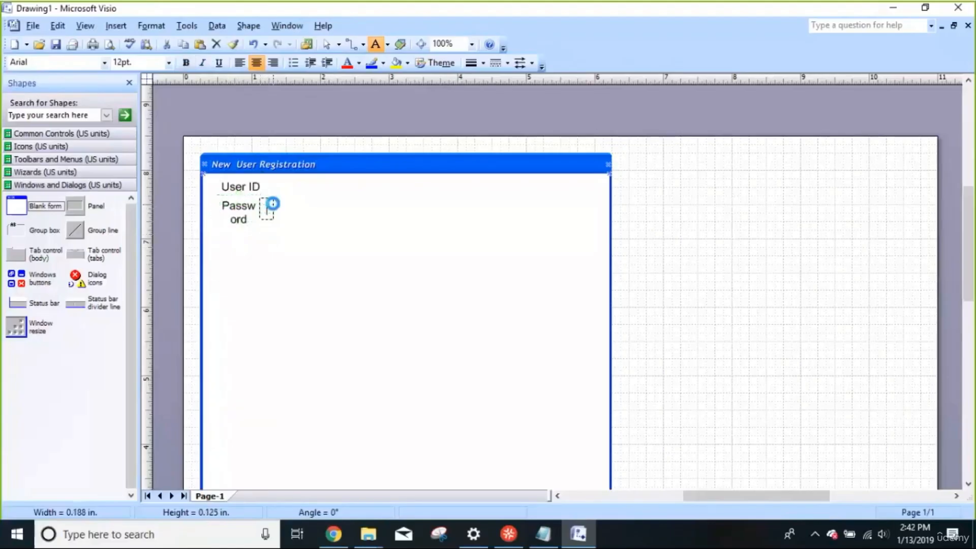
pyautogui.click(224, 205)
pyautogui.moveTo(225, 205); pyautogui.dragTo(267, 202)
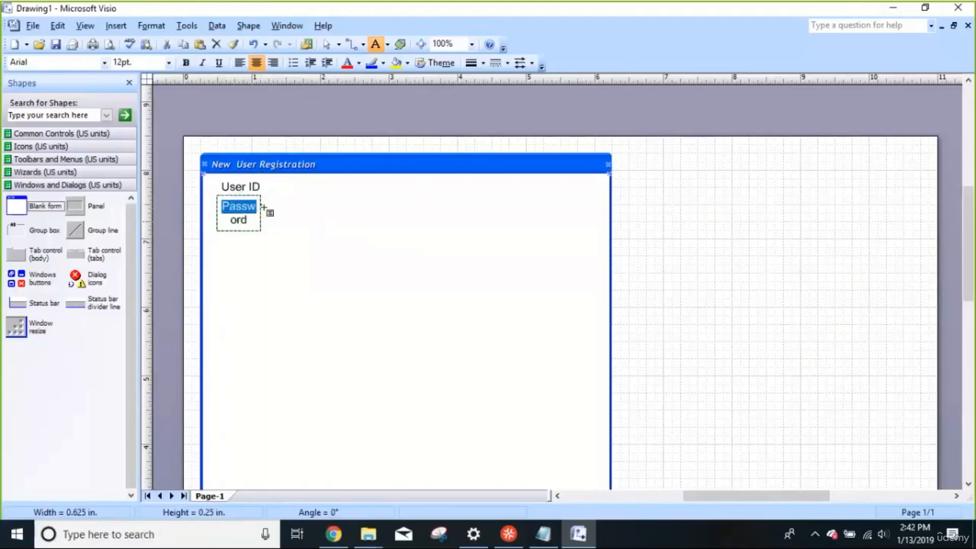
pyautogui.click(226, 258)
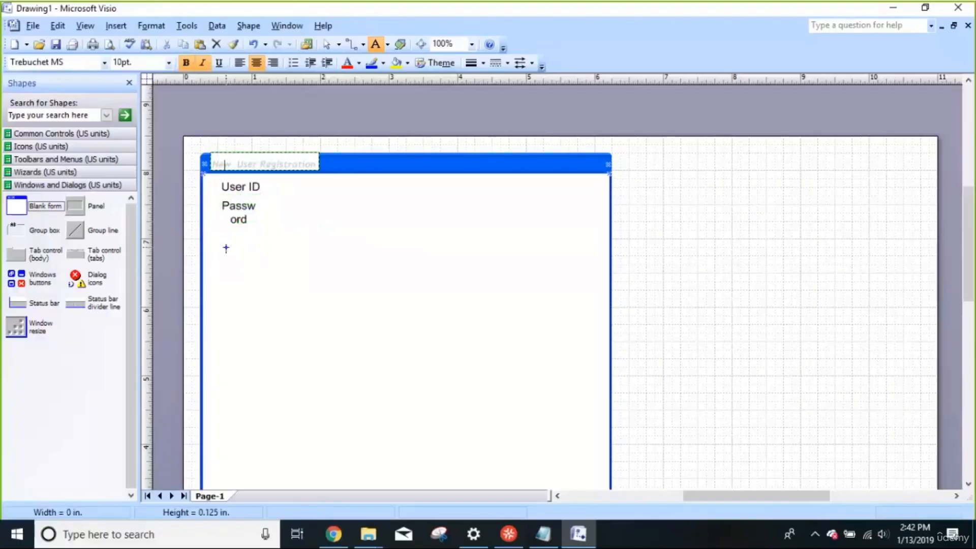
pyautogui.click(226, 248)
pyautogui.click(353, 277)
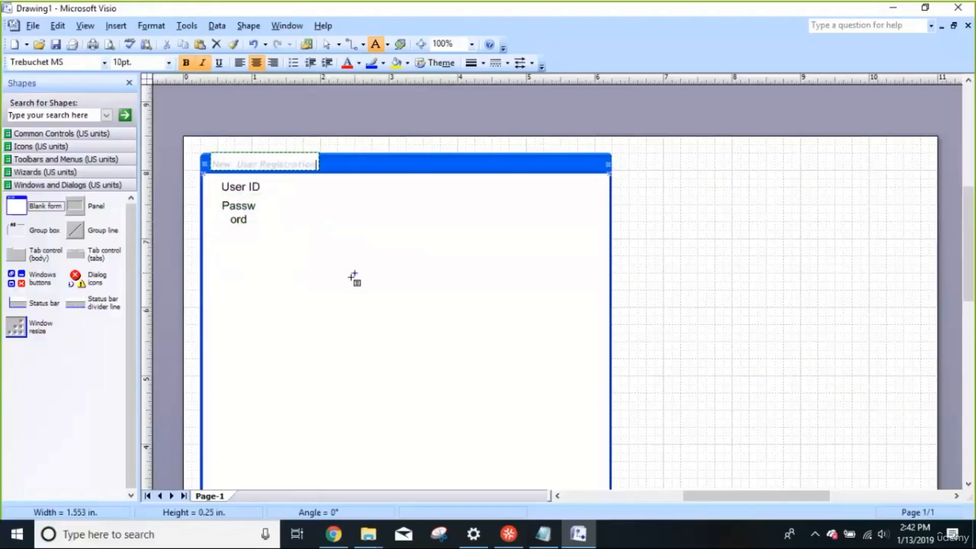
# Add an "Account Type" text label below the Password label, in a box about 1 by 0.25 in.
pyautogui.click(227, 256)
pyautogui.moveTo(228, 255); pyautogui.dragTo(295, 236)
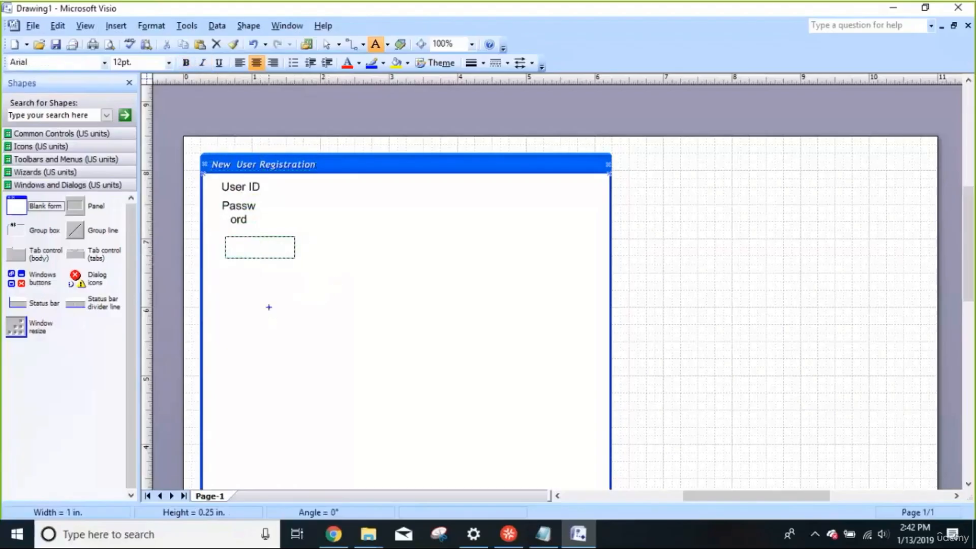
pyautogui.write('Account Type')
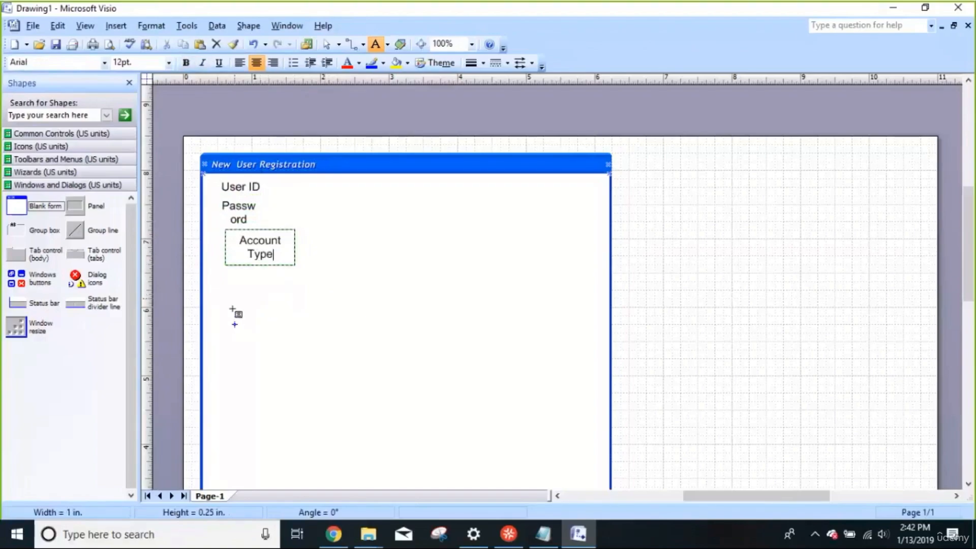
# Add a "Security Question" text label with a gap below Account Type, in a box about 1.88 by 0.38 in.
pyautogui.moveTo(225, 299); pyautogui.dragTo(355, 324)
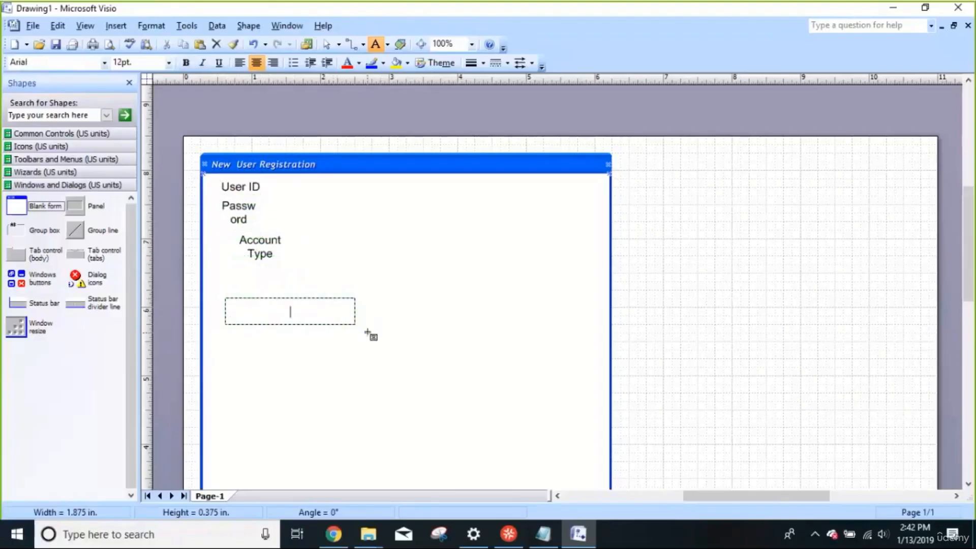
pyautogui.write('Security Quest')
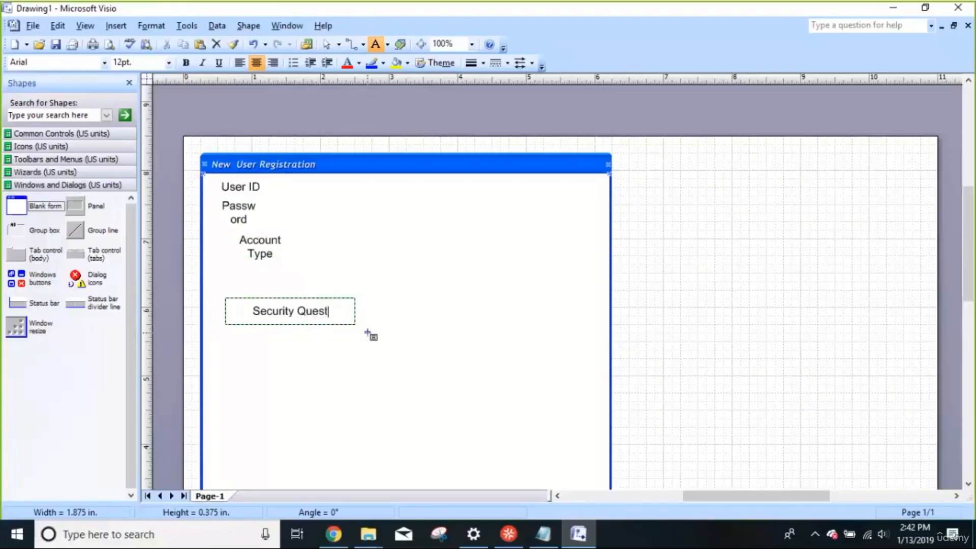
pyautogui.write('ion')
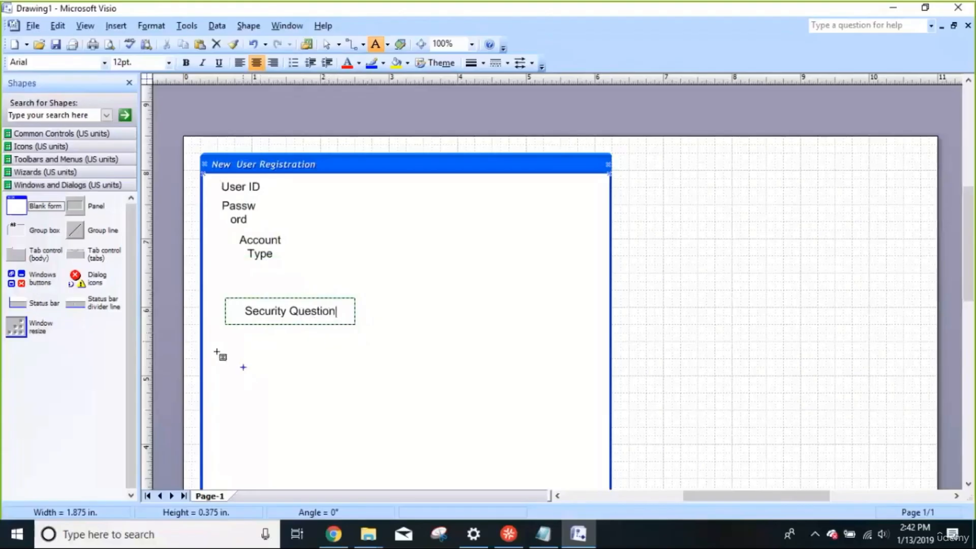
# Add a "Security Answer" text label directly below Security Question, in a box about 1.5 by 0.38 in.
pyautogui.moveTo(226, 350); pyautogui.dragTo(232, 350)
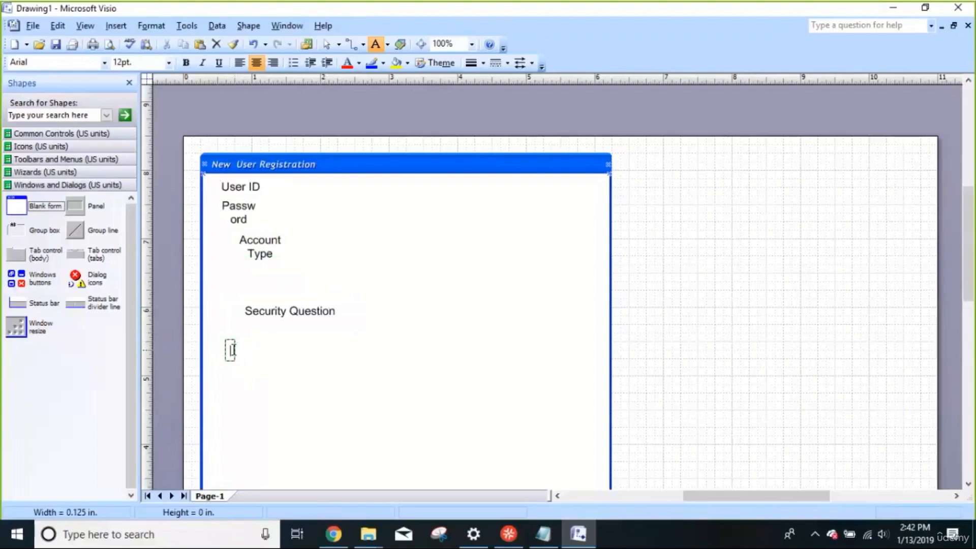
pyautogui.moveTo(233, 349); pyautogui.dragTo(337, 323)
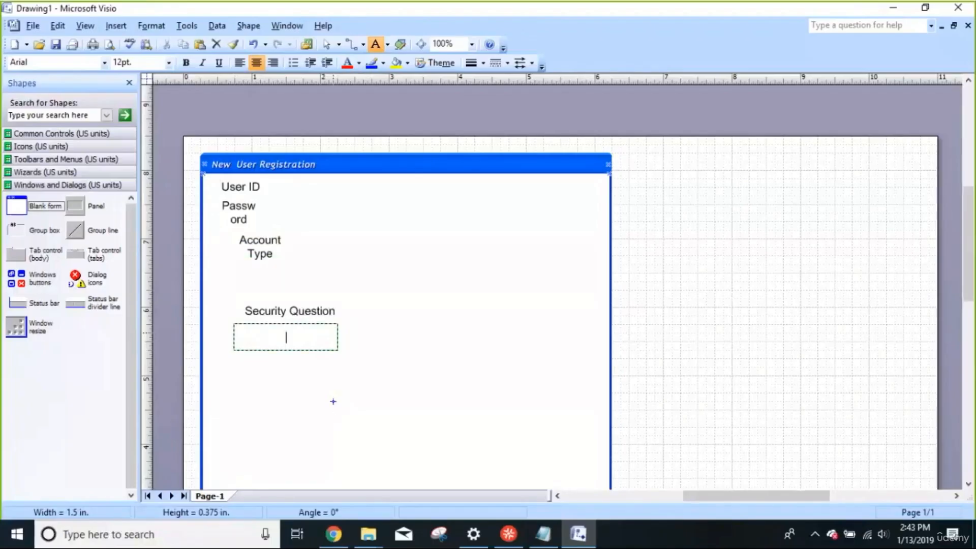
pyautogui.write('Security Answ')
pyautogui.write('er')
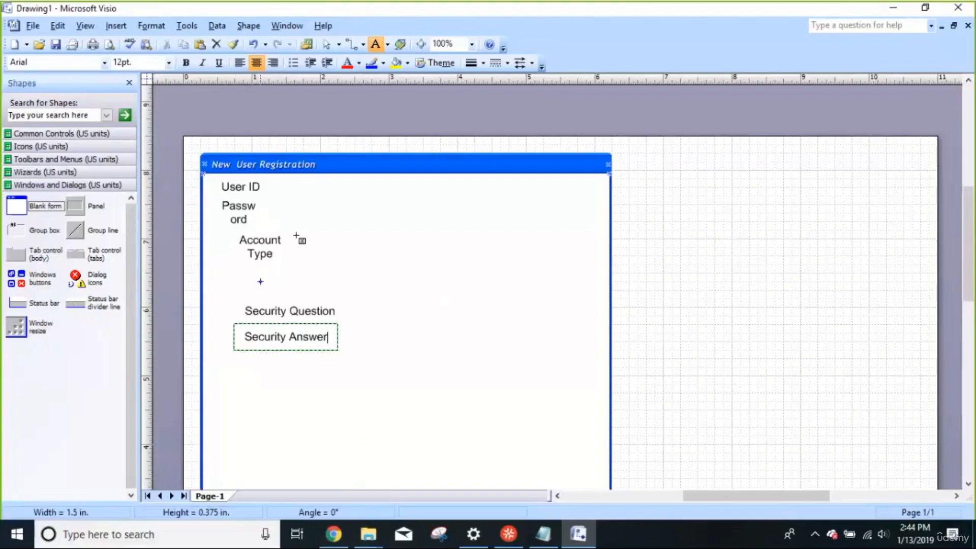
# Enlarge the Password label's box to about 0.88 by 0.35 in. so its text fits on one line.
pyautogui.click(328, 45)
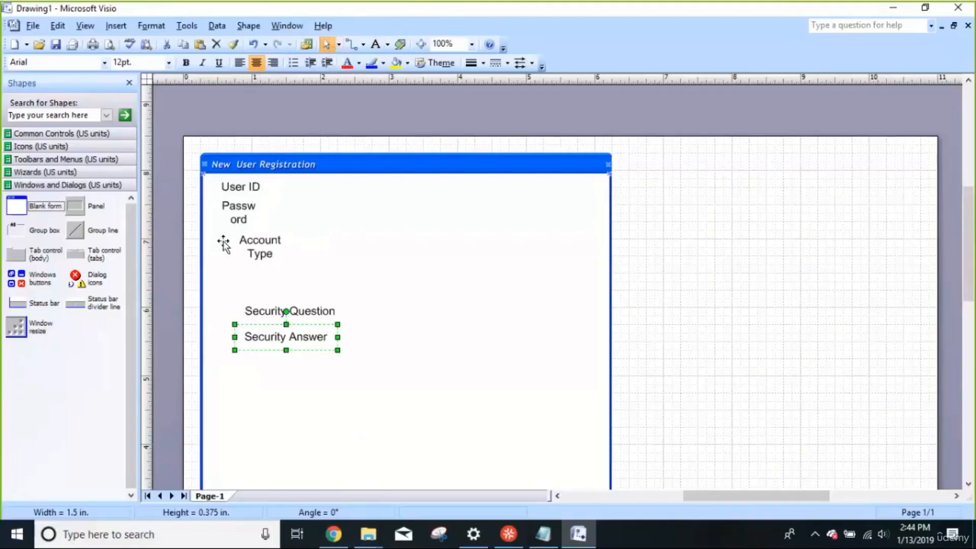
pyautogui.click(239, 211)
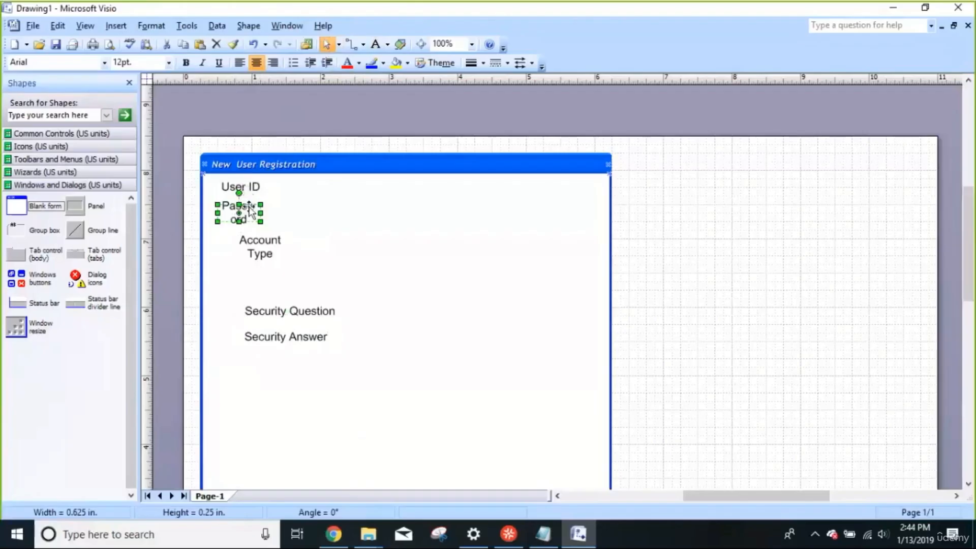
pyautogui.moveTo(260, 204)
pyautogui.mouseDown()
pyautogui.moveTo(276, 189)
pyautogui.moveTo(267, 197)
pyautogui.mouseUp()
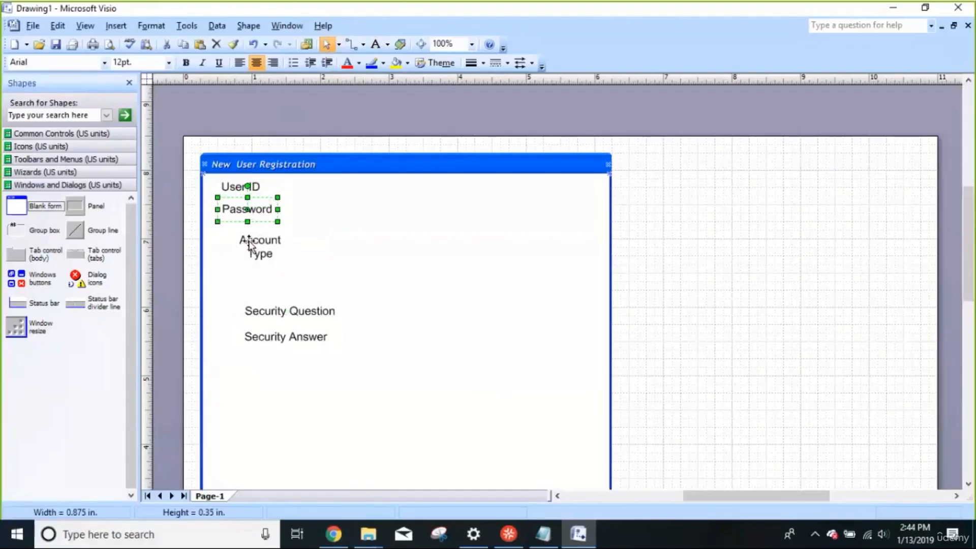
# Move the Account Type label up under Password and enlarge its box to about 2 by 0.5 in. for single-line text.
pyautogui.moveTo(240, 240); pyautogui.dragTo(232, 225)
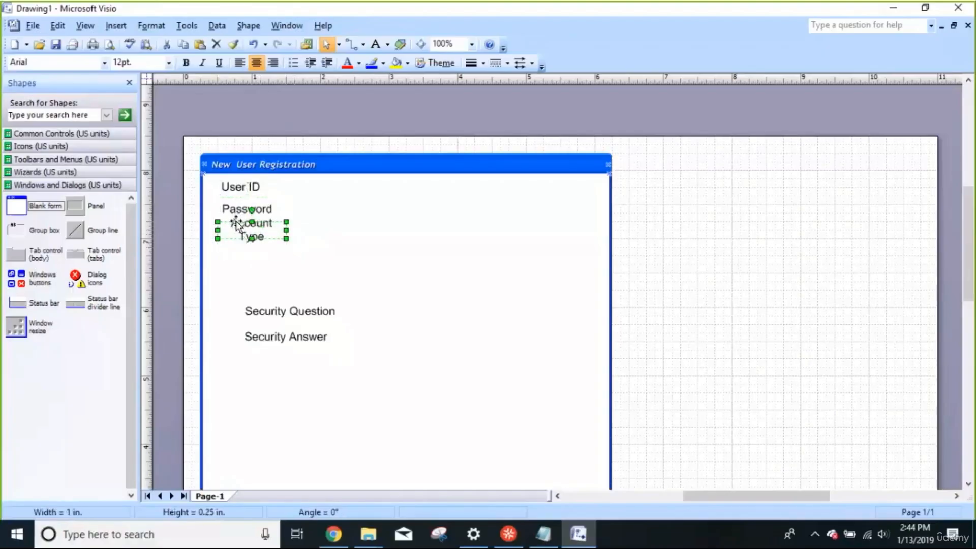
pyautogui.click(235, 228)
pyautogui.click(237, 231)
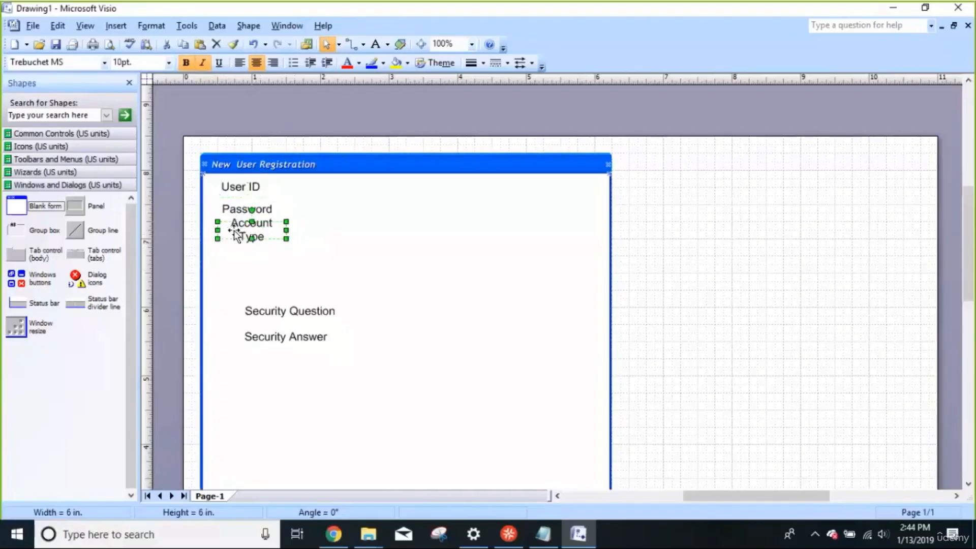
pyautogui.moveTo(261, 227)
pyautogui.mouseDown()
pyautogui.moveTo(298, 229)
pyautogui.moveTo(267, 231)
pyautogui.mouseUp()
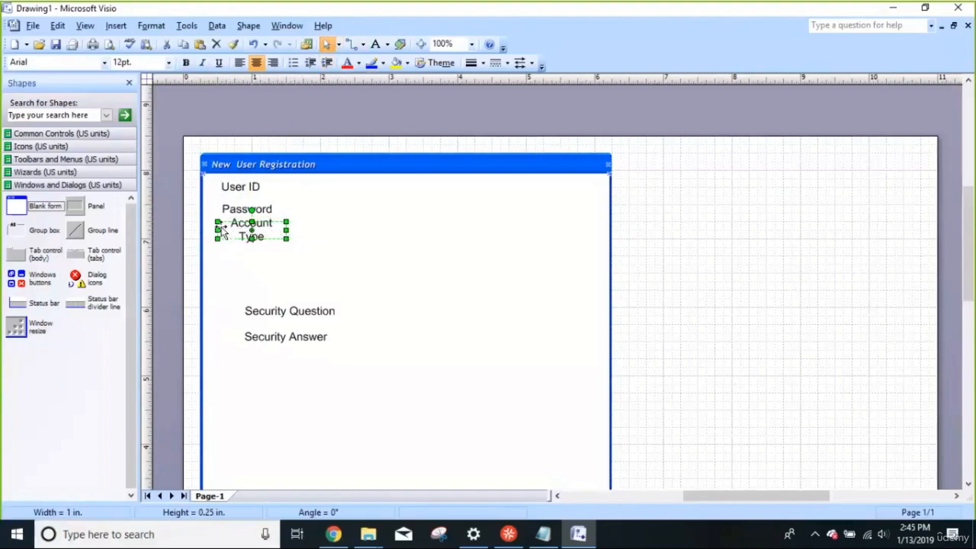
pyautogui.moveTo(219, 224)
pyautogui.mouseDown()
pyautogui.moveTo(280, 232)
pyautogui.moveTo(219, 217)
pyautogui.mouseUp()
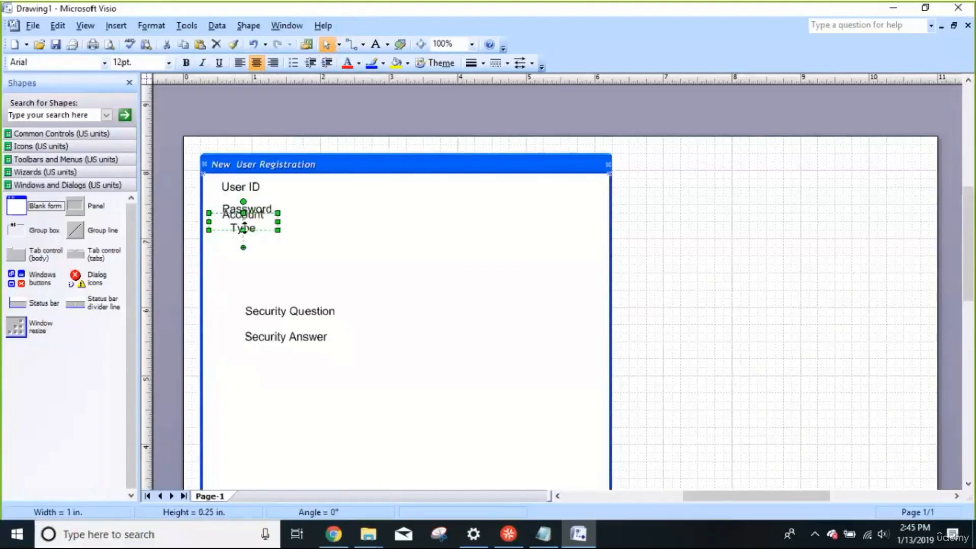
pyautogui.moveTo(244, 228); pyautogui.dragTo(235, 240)
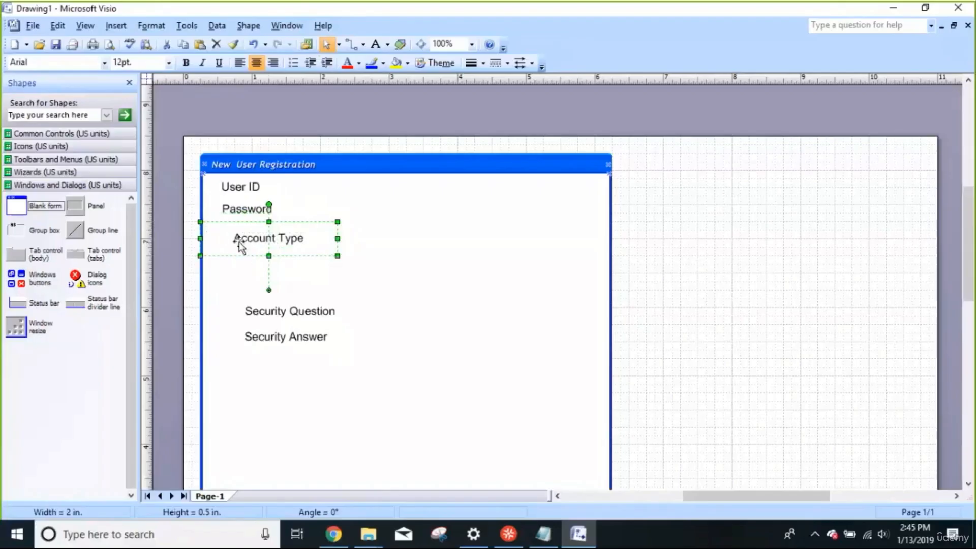
# Shift the Account Type label slightly left so its text lines up under the Password label.
pyautogui.click(227, 236)
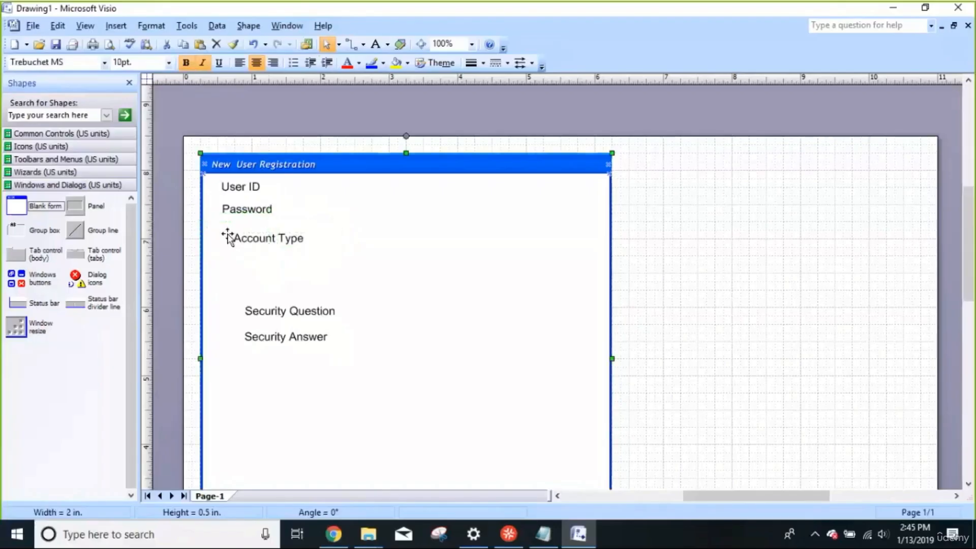
pyautogui.click(242, 240)
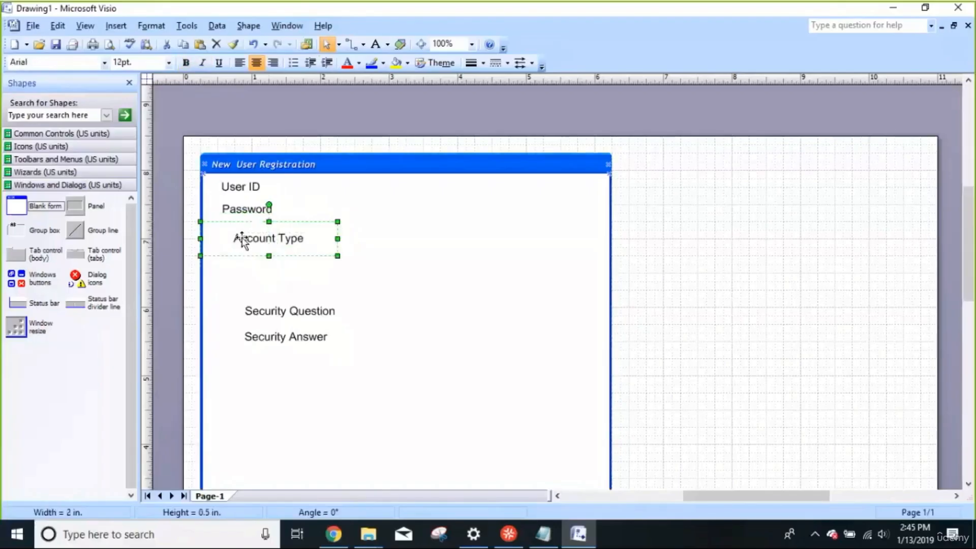
pyautogui.moveTo(241, 239); pyautogui.dragTo(232, 239)
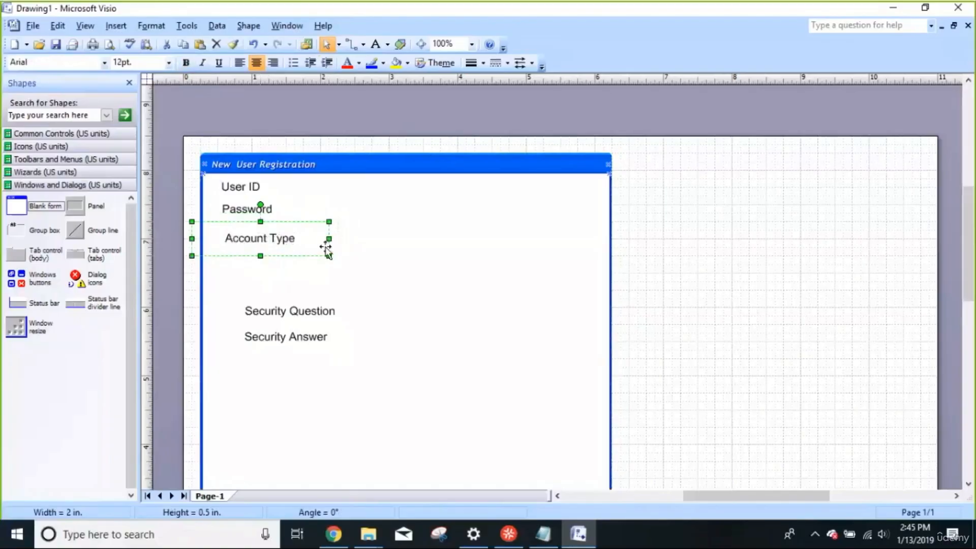
# Stack the Security Question and Security Answer labels beneath Account Type, and shift the Account Type and Password labels slightly left.
pyautogui.click(294, 309)
pyautogui.click(294, 311)
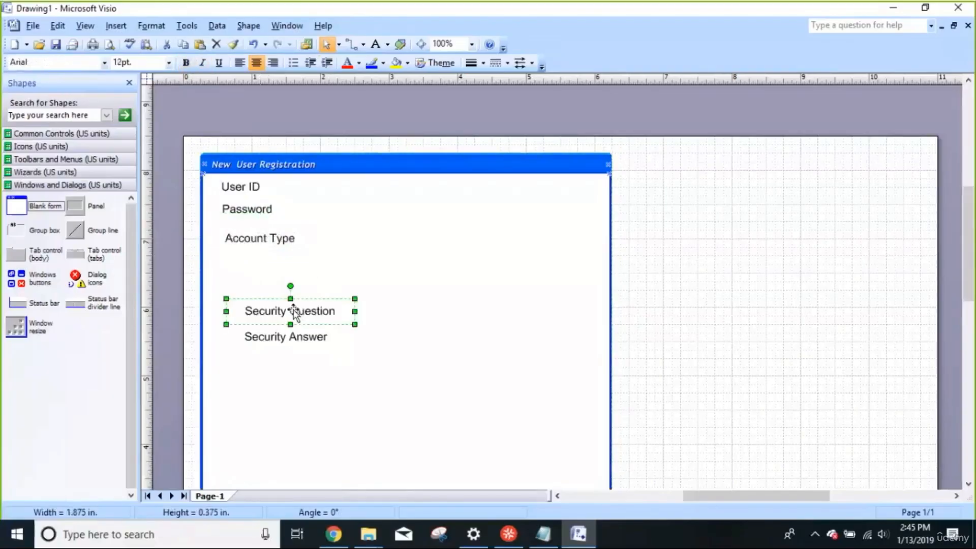
pyautogui.moveTo(294, 311); pyautogui.dragTo(268, 261)
pyautogui.click(274, 340)
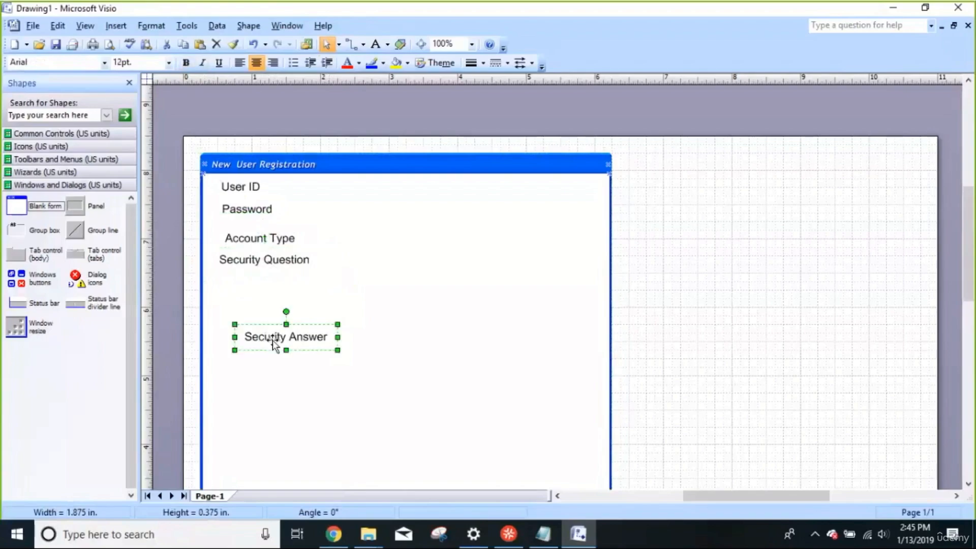
pyautogui.moveTo(273, 339); pyautogui.dragTo(249, 284)
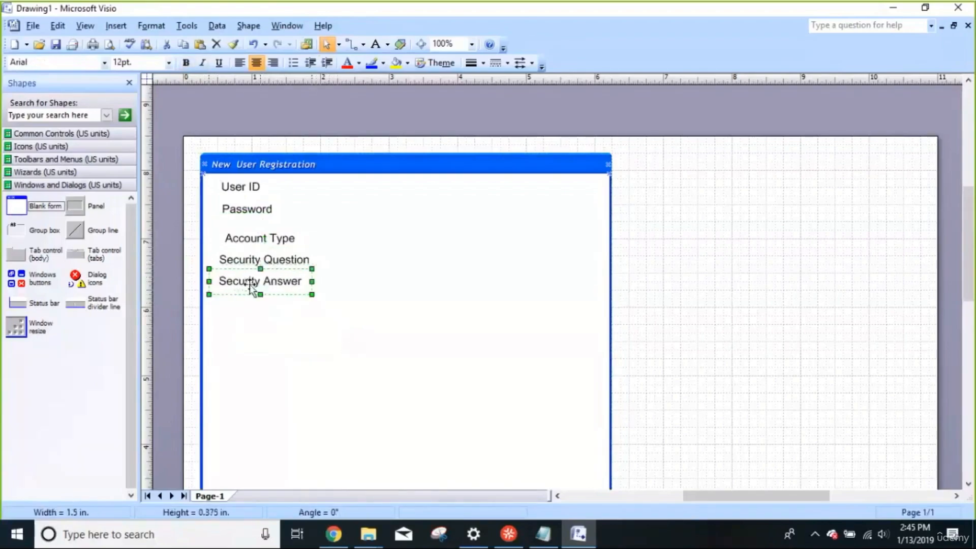
pyautogui.click(241, 239)
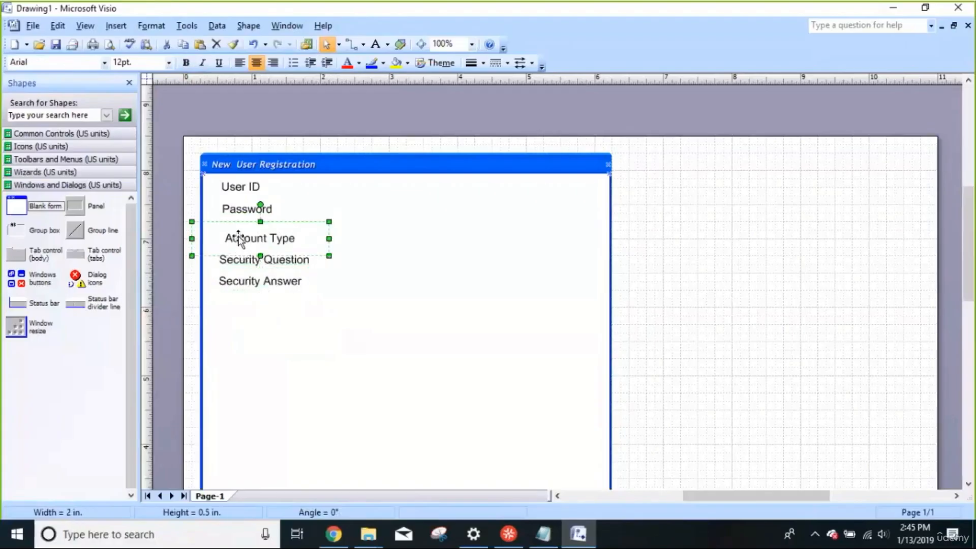
pyautogui.moveTo(238, 238); pyautogui.dragTo(230, 215)
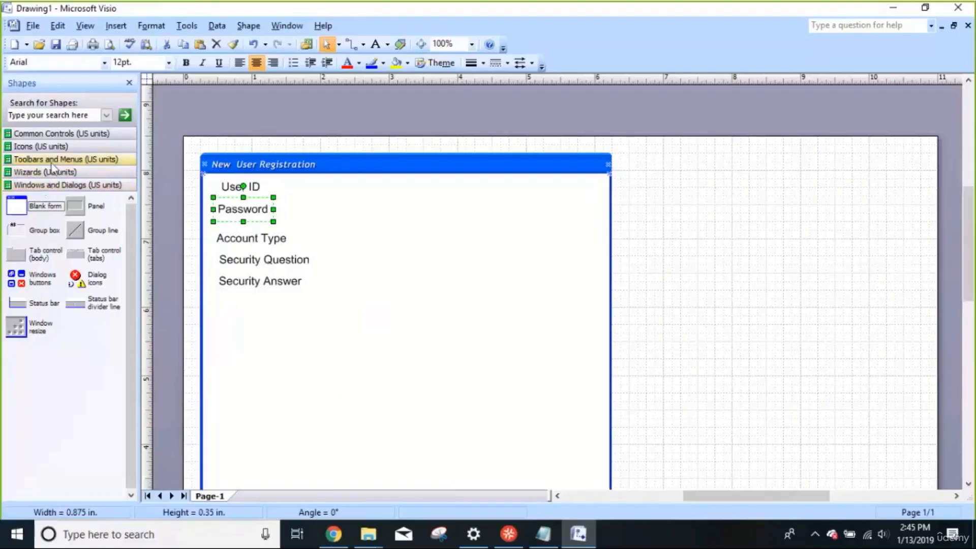
# Place a single-line text box from the Common Controls shapes beside the User ID label and another beside the Password label.
pyautogui.click(70, 134)
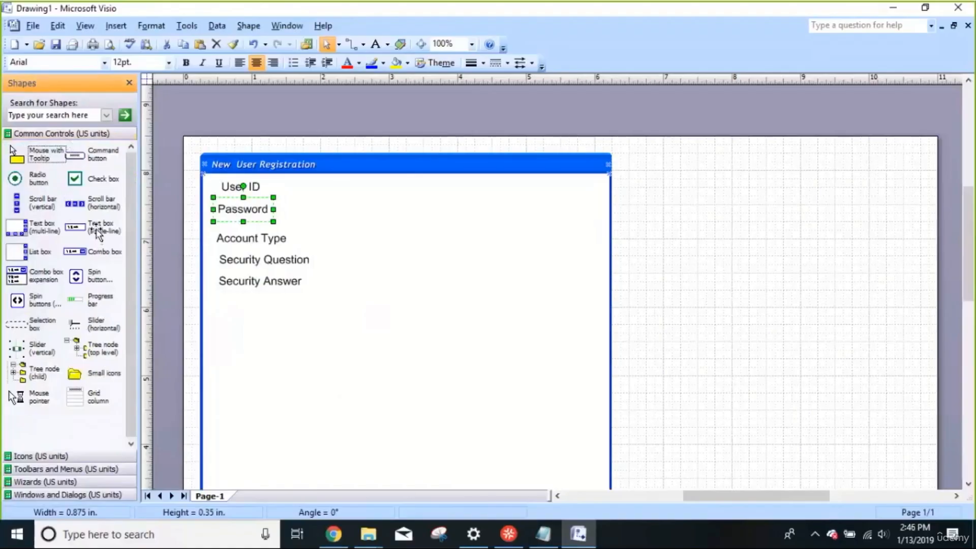
pyautogui.moveTo(97, 227); pyautogui.dragTo(299, 192)
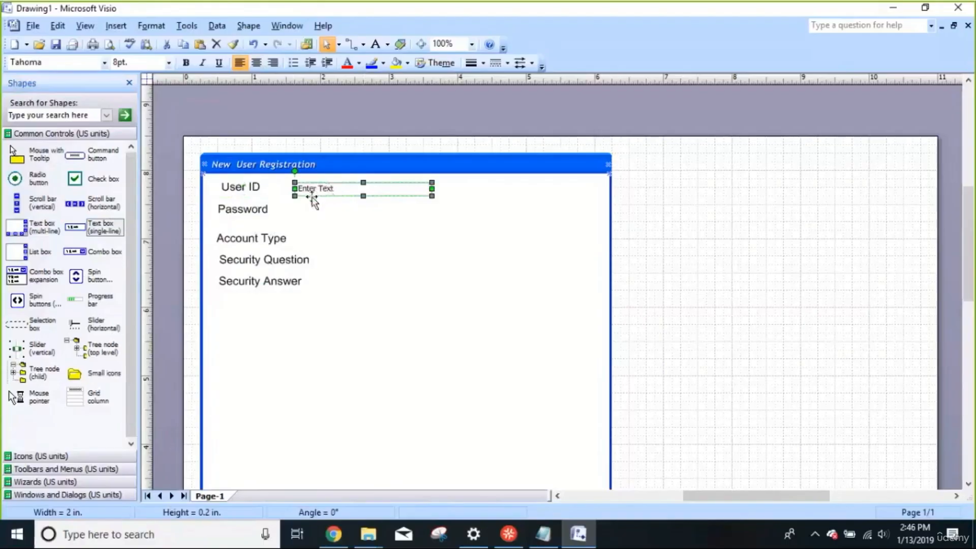
pyautogui.click(124, 222)
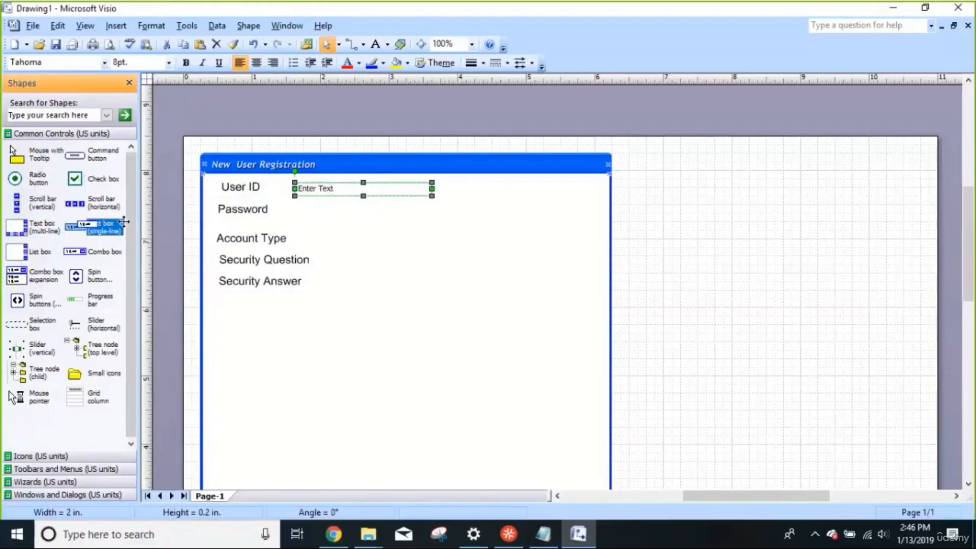
pyautogui.moveTo(123, 222); pyautogui.dragTo(300, 215)
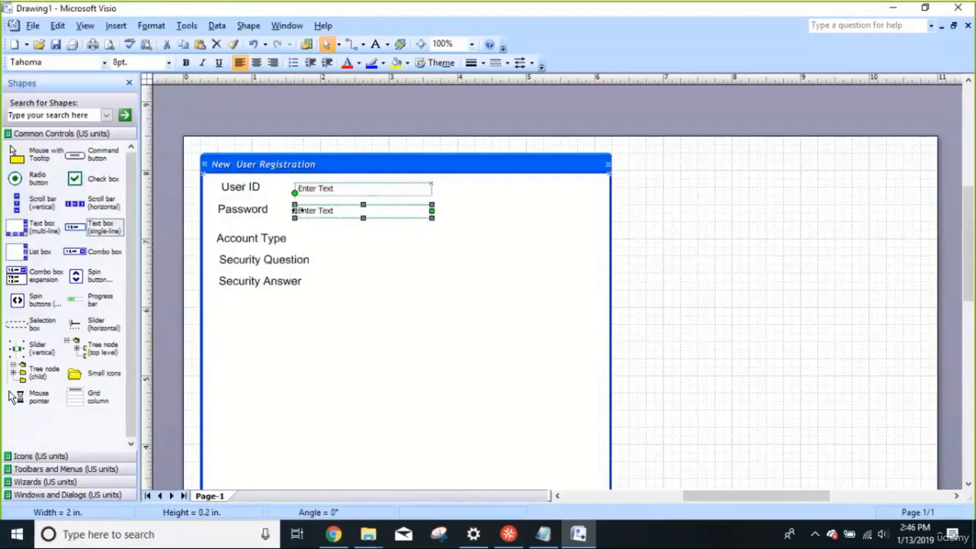
# Move the Security Question label slightly up and to the left, closer beneath Account Type.
pyautogui.click(244, 264)
pyautogui.moveTo(244, 265); pyautogui.dragTo(235, 260)
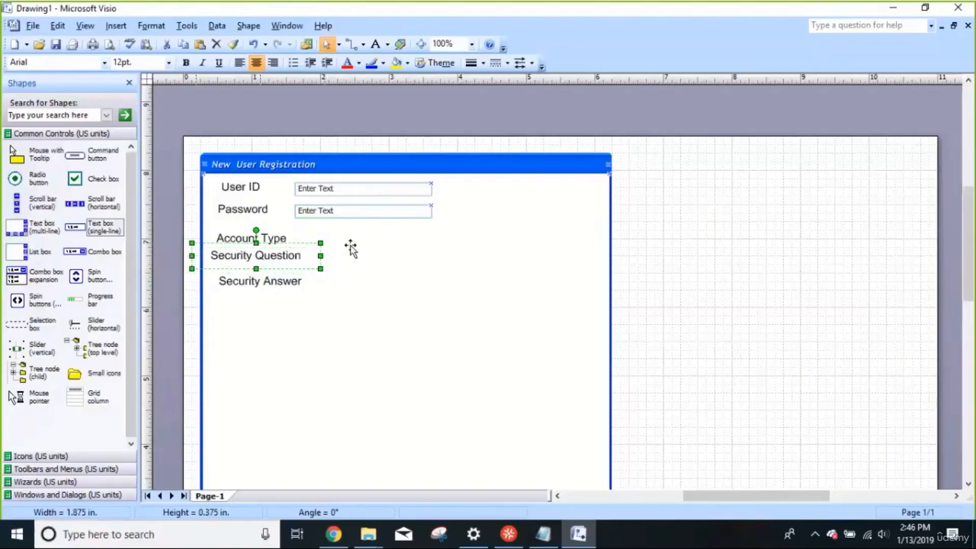
# Clear the "Enter Text" placeholder from the text box beside the Password label.
pyautogui.click(359, 210)
pyautogui.doubleClick(358, 212)
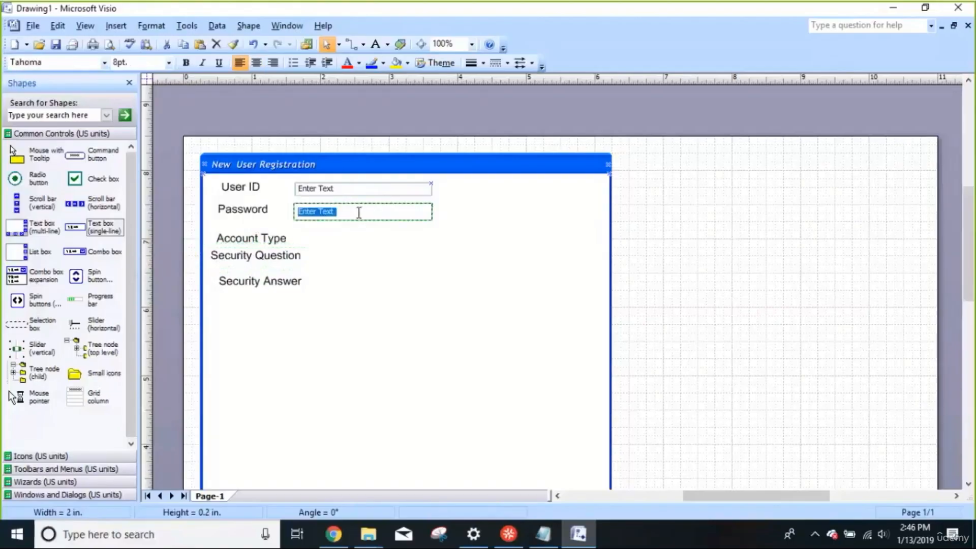
pyautogui.press('Delete')
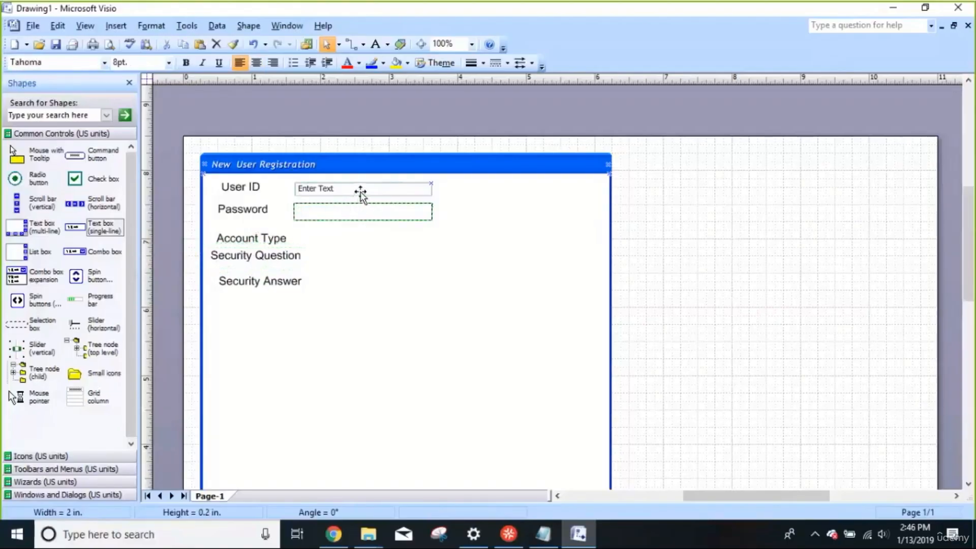
# Clear the "Enter Text" placeholder from the text box beside the User ID label.
pyautogui.click(360, 192)
pyautogui.click(361, 194)
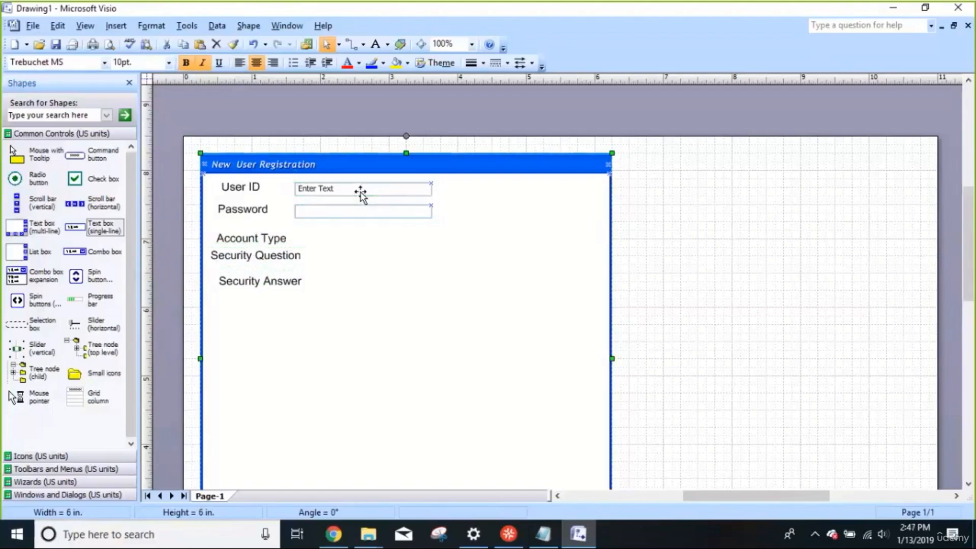
pyautogui.click(362, 187)
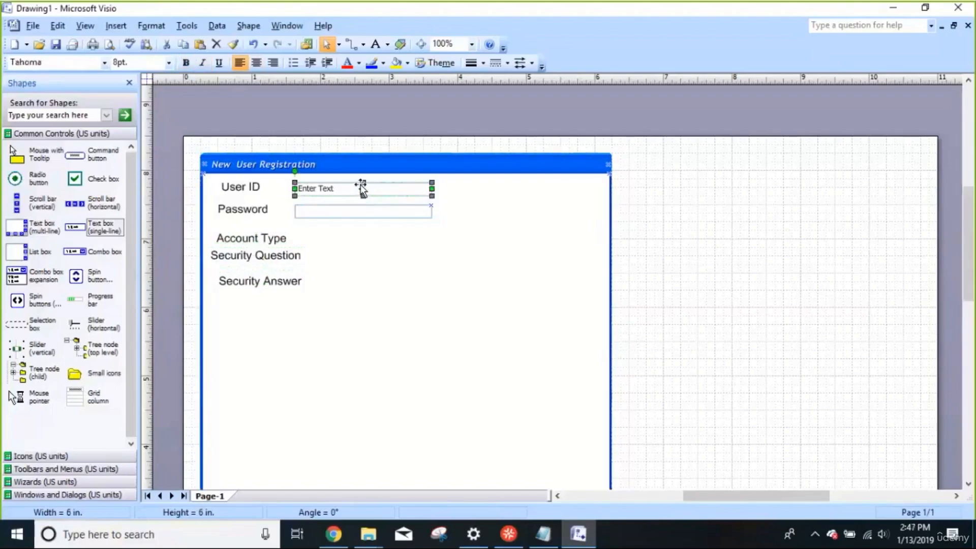
pyautogui.click(362, 189)
pyautogui.doubleClick(362, 189)
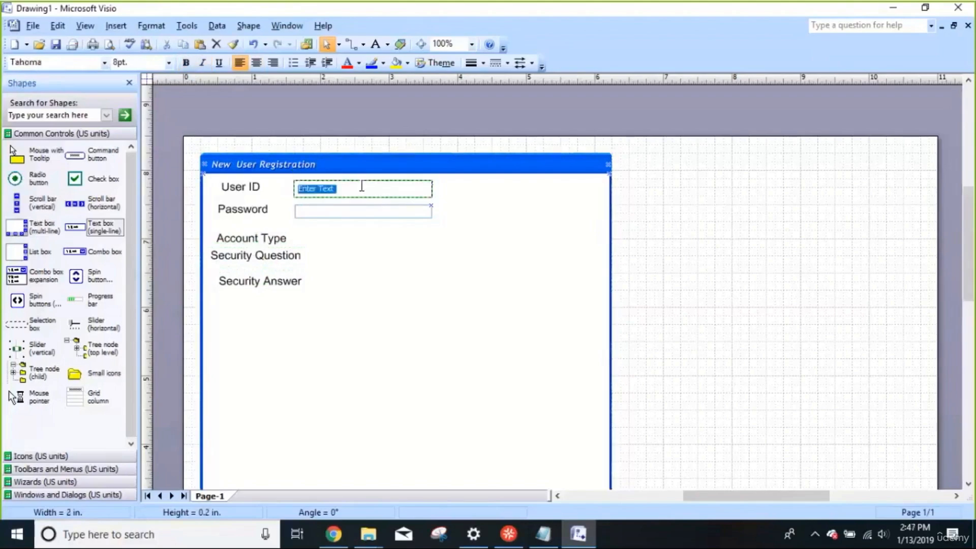
pyautogui.press('Delete')
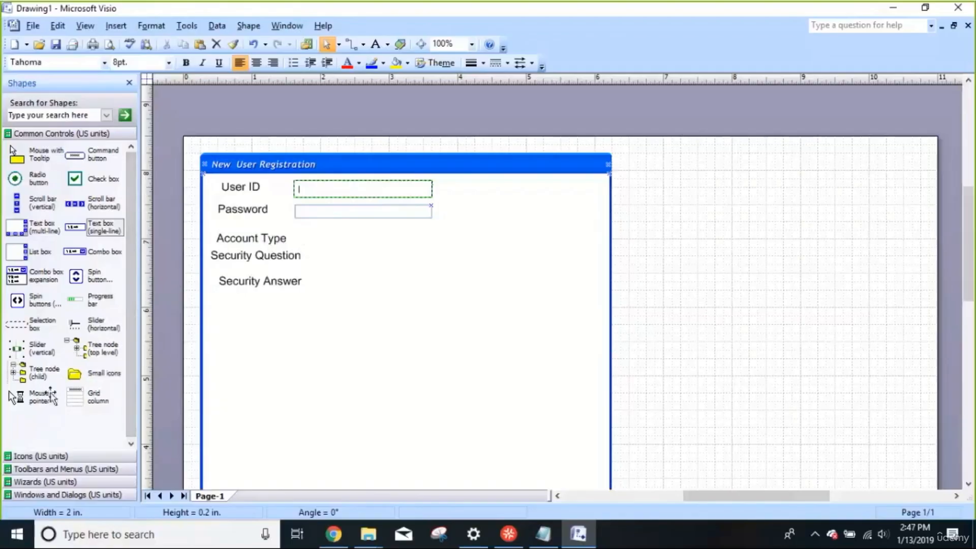
# Place two radio buttons side by side next to the Account Type label and label them "Checking" and "Saving".
pyautogui.moveTo(29, 182); pyautogui.dragTo(306, 242)
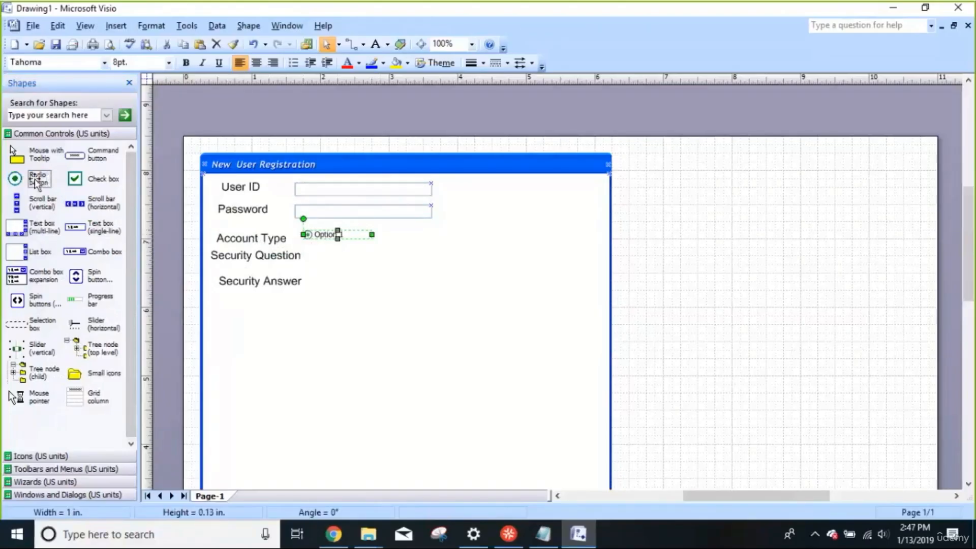
pyautogui.moveTo(35, 181); pyautogui.dragTo(391, 234)
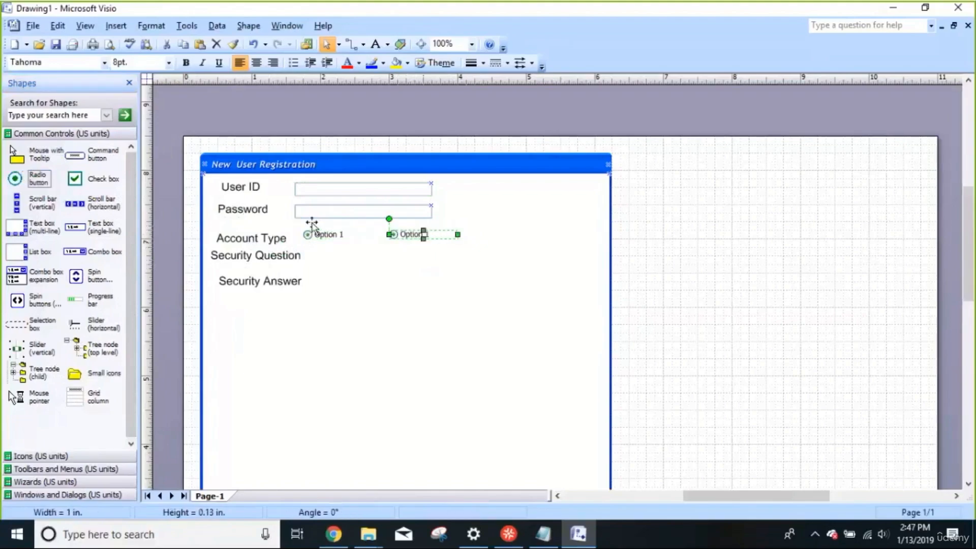
pyautogui.doubleClick(327, 237)
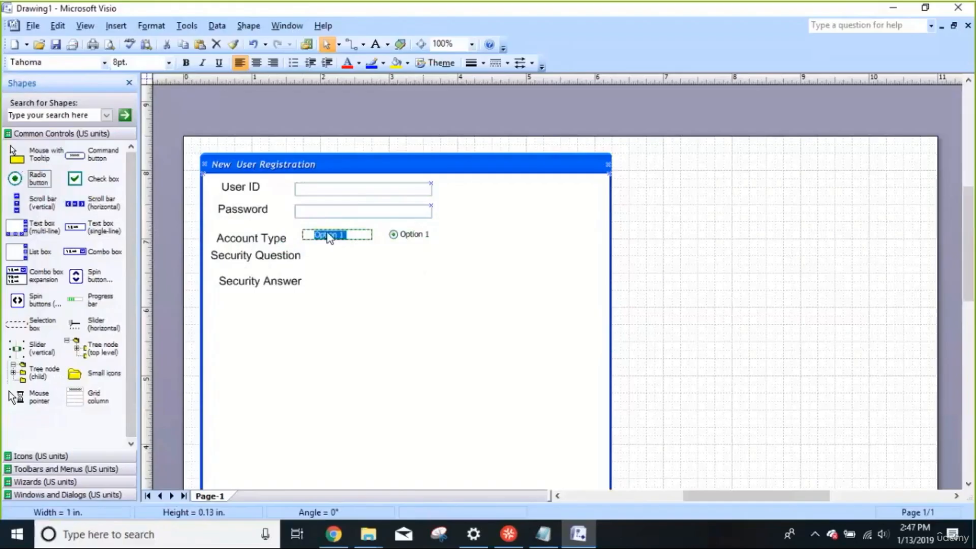
pyautogui.write('q')
pyautogui.press('BackSpace')
pyautogui.write('Ch')
pyautogui.write('ecking')
pyautogui.click(410, 235)
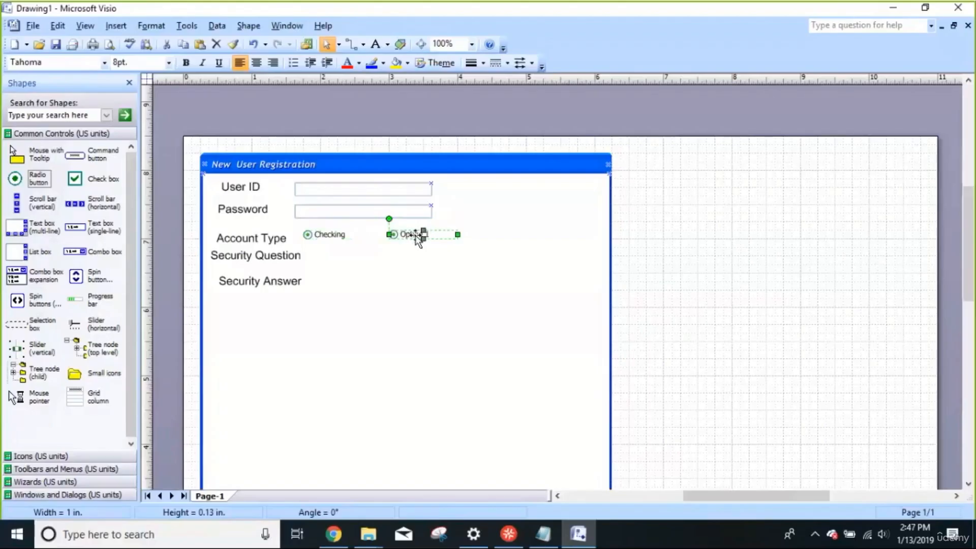
pyautogui.write('Sa')
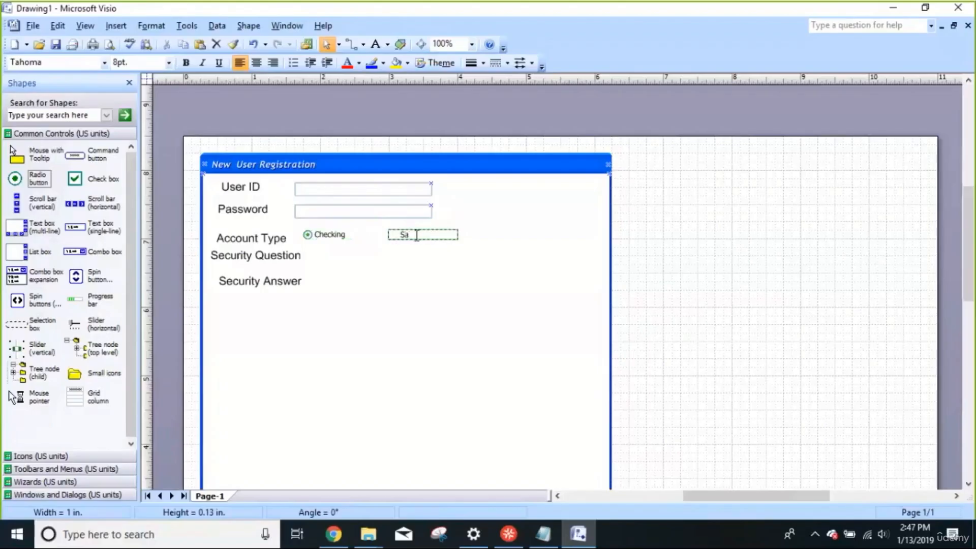
pyautogui.write('ving')
pyautogui.click(444, 258)
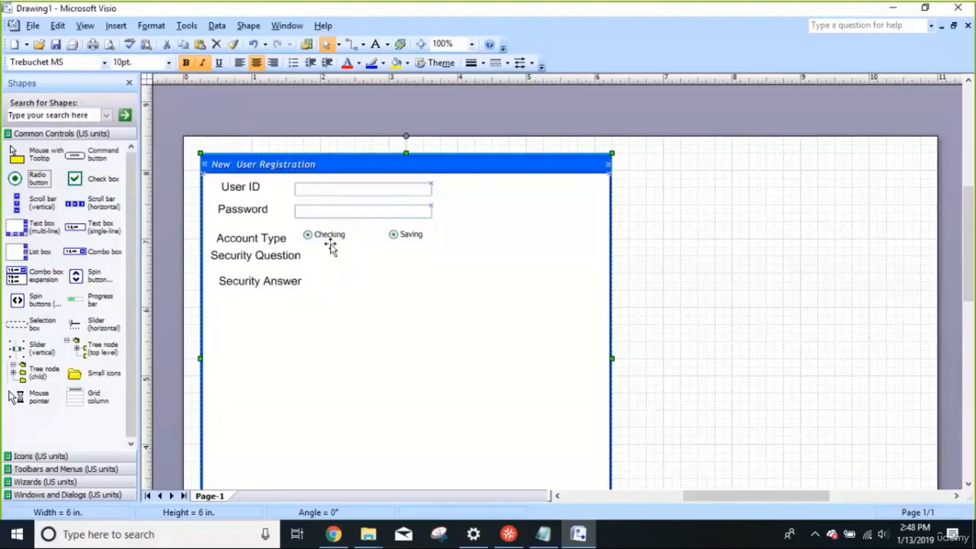
pyautogui.doubleClick(309, 235)
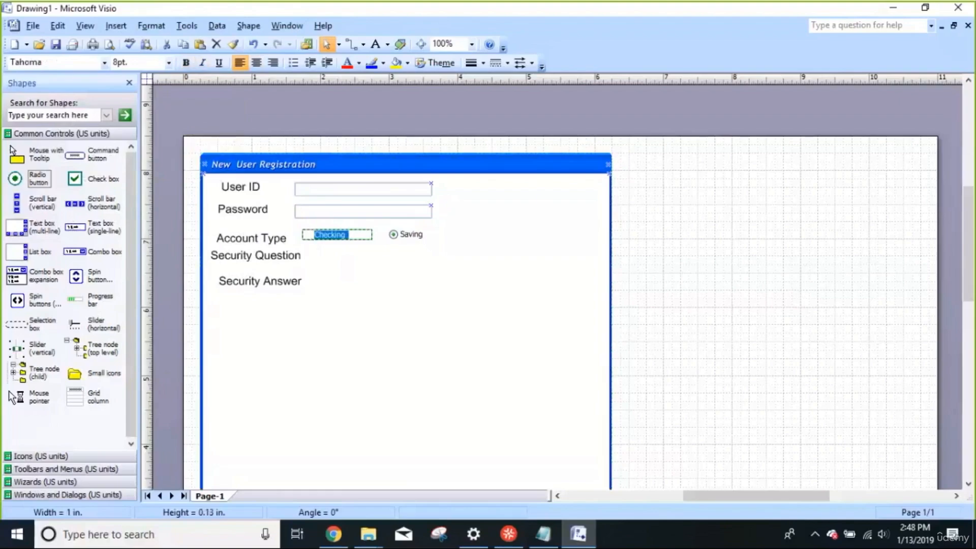
pyautogui.click(316, 235)
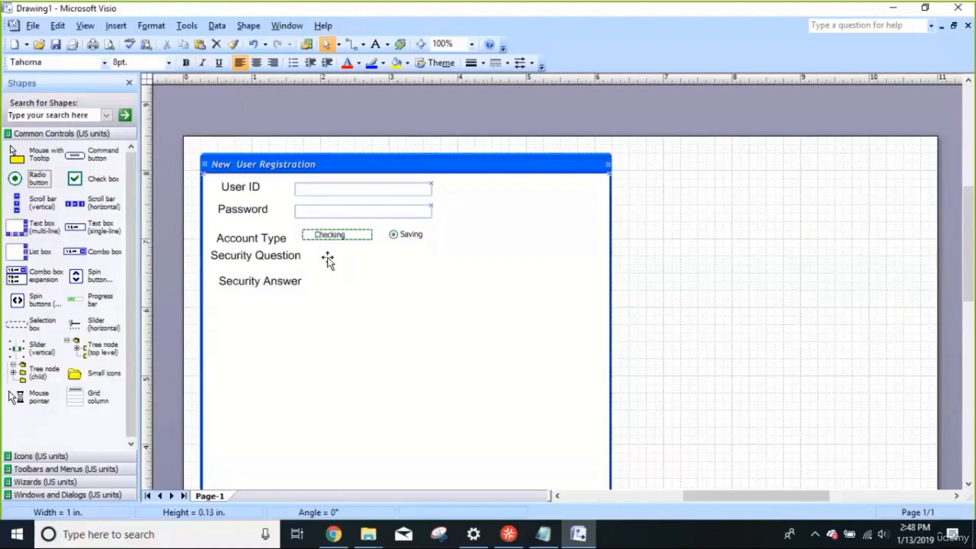
pyautogui.click(349, 268)
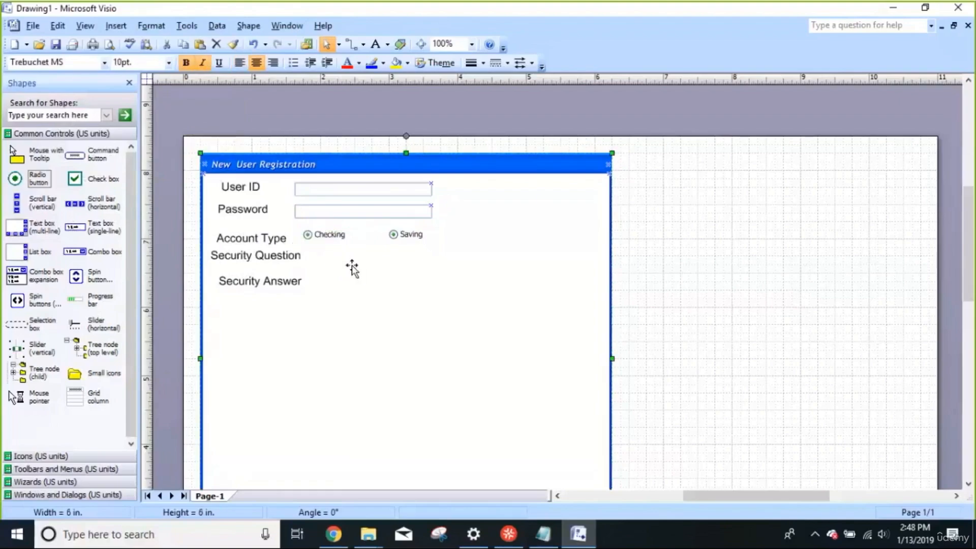
# Set both the Checking and Saving radio buttons to the unselected state.
pyautogui.click(310, 239)
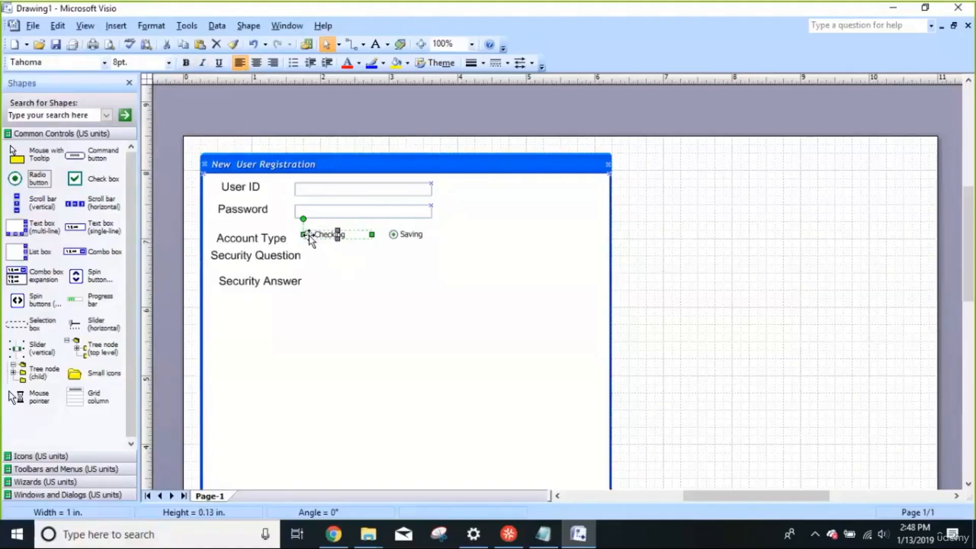
pyautogui.rightClick(310, 236)
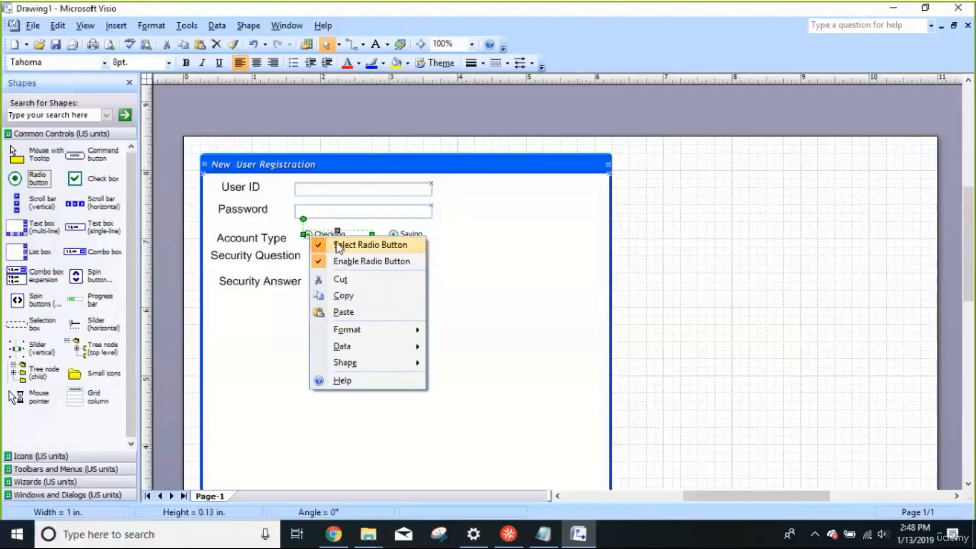
pyautogui.click(321, 245)
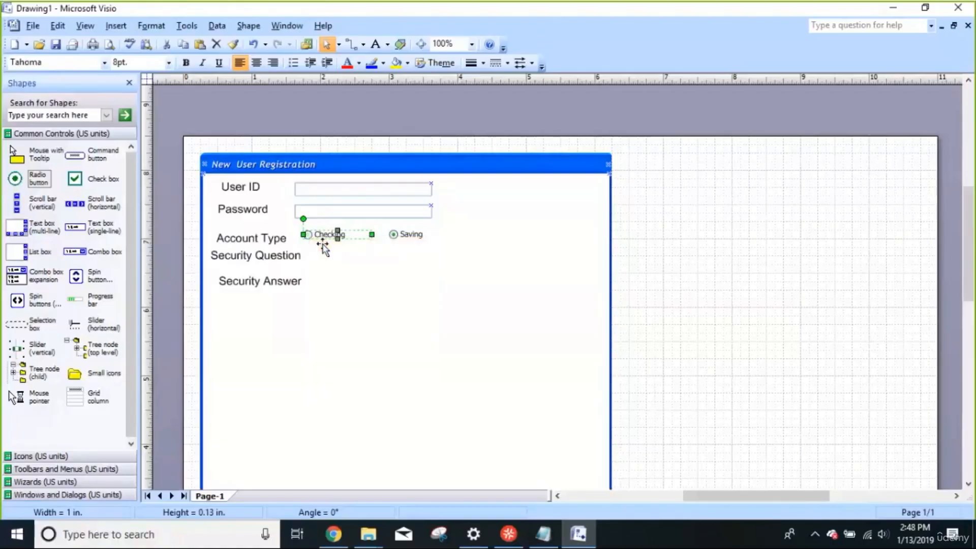
pyautogui.click(401, 237)
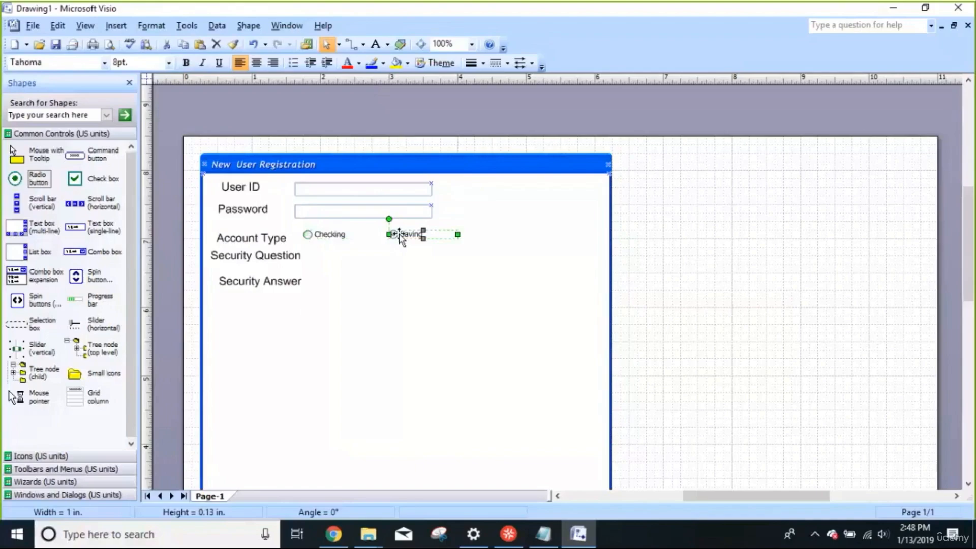
pyautogui.rightClick(401, 237)
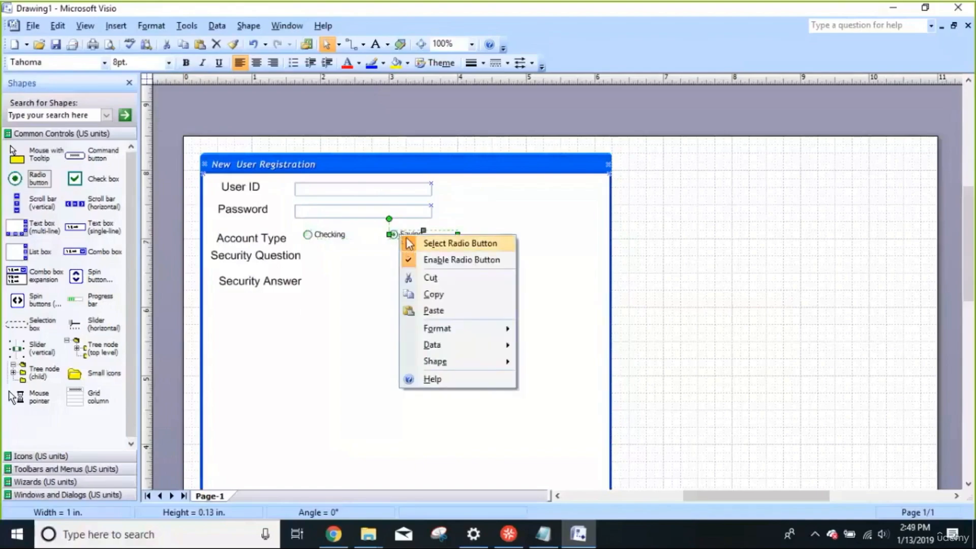
pyautogui.click(406, 243)
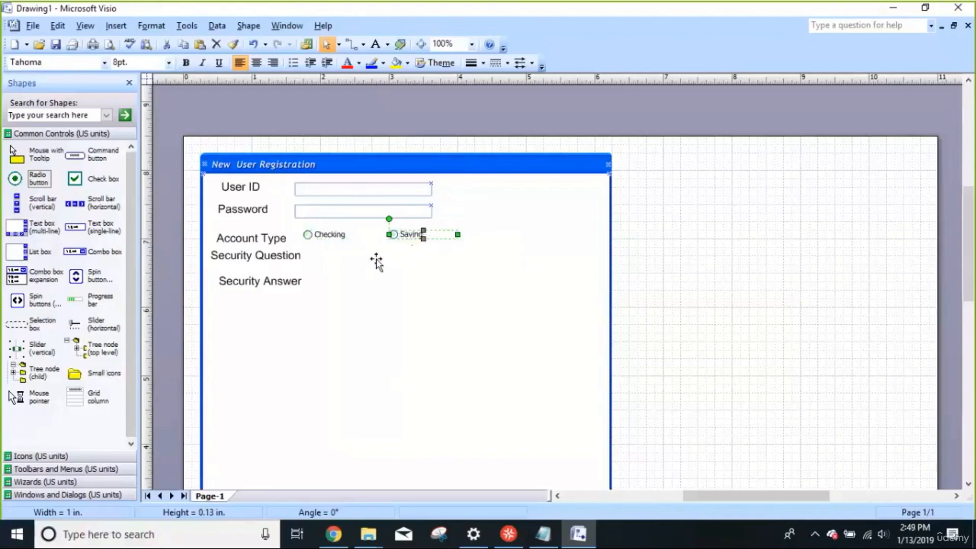
pyautogui.click(378, 259)
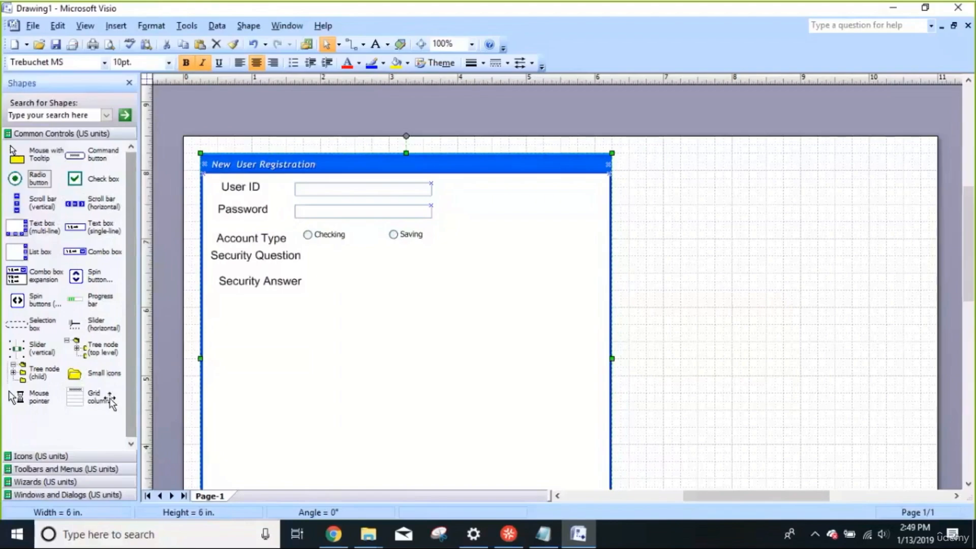
# Place a combo box beside the Security Question label and clear its "Enter Text" placeholder.
pyautogui.moveTo(74, 252); pyautogui.dragTo(374, 255)
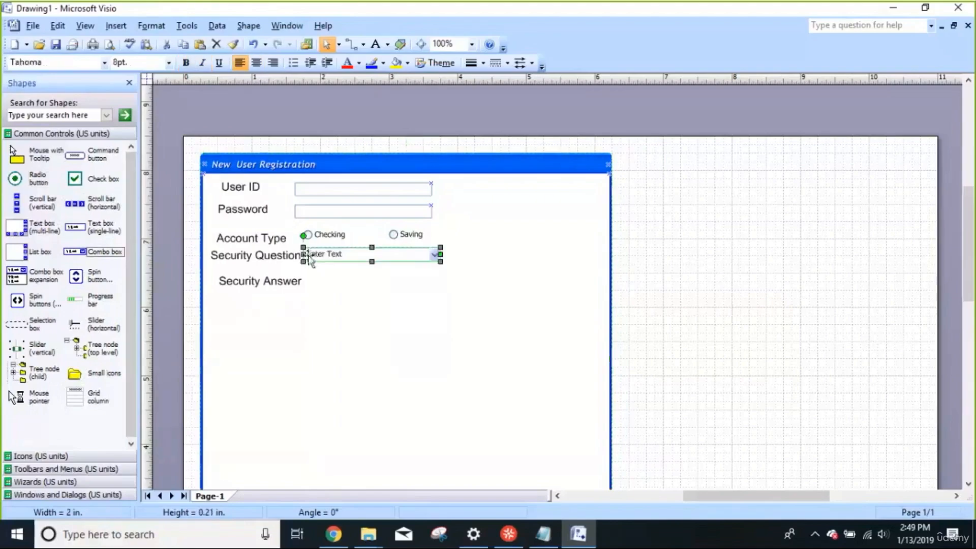
pyautogui.rightClick(370, 259)
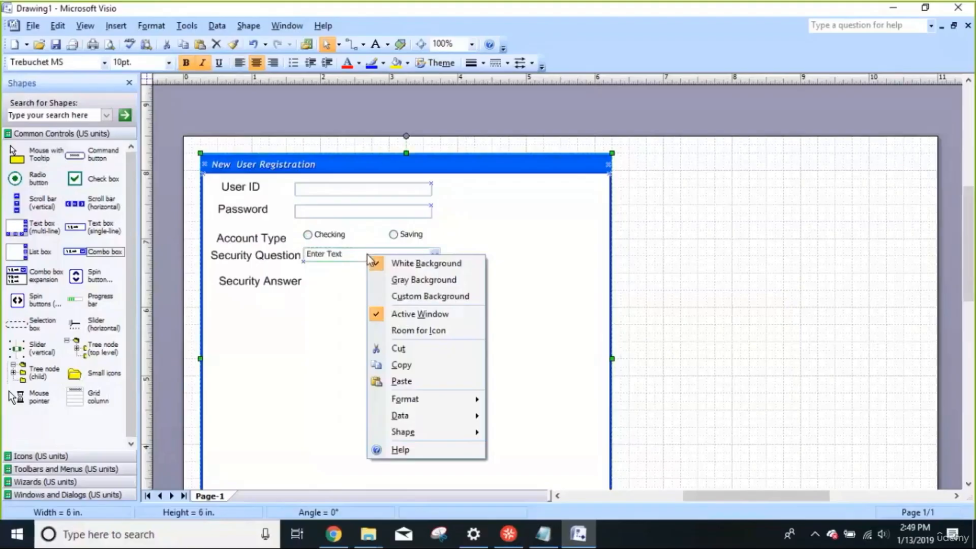
pyautogui.click(478, 248)
pyautogui.click(369, 253)
pyautogui.doubleClick(369, 253)
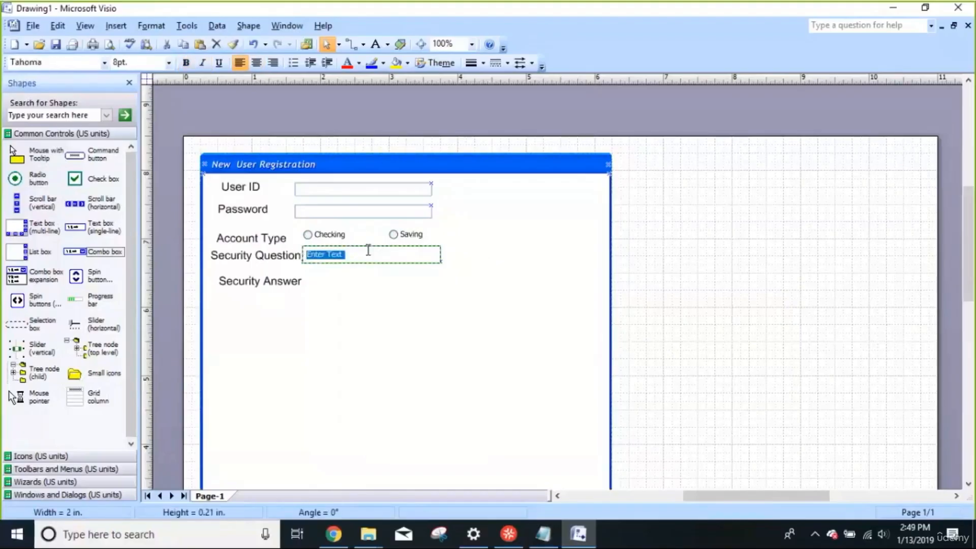
pyautogui.press('Delete')
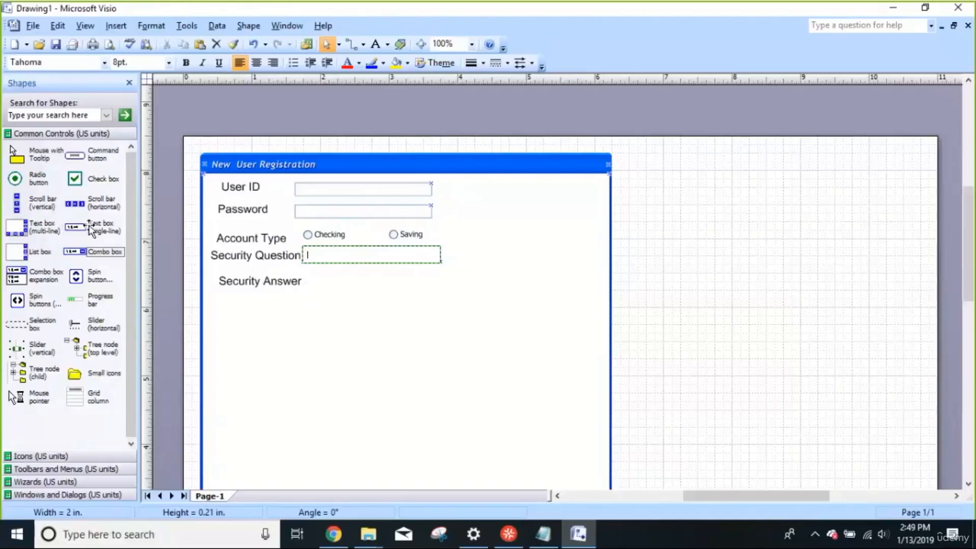
# Place a single-line text box beside the Security Answer label and clear its "Enter Text" placeholder.
pyautogui.moveTo(91, 228); pyautogui.dragTo(308, 279)
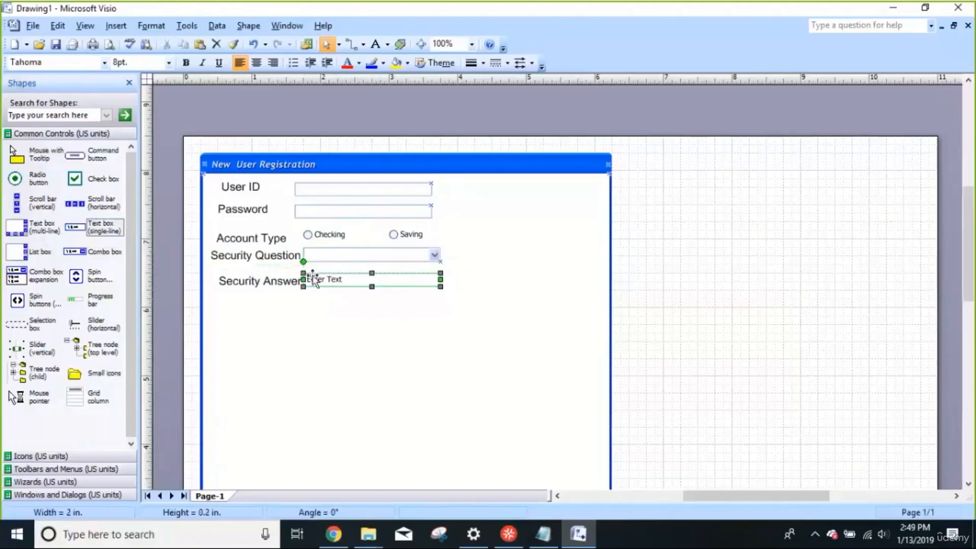
pyautogui.doubleClick(311, 278)
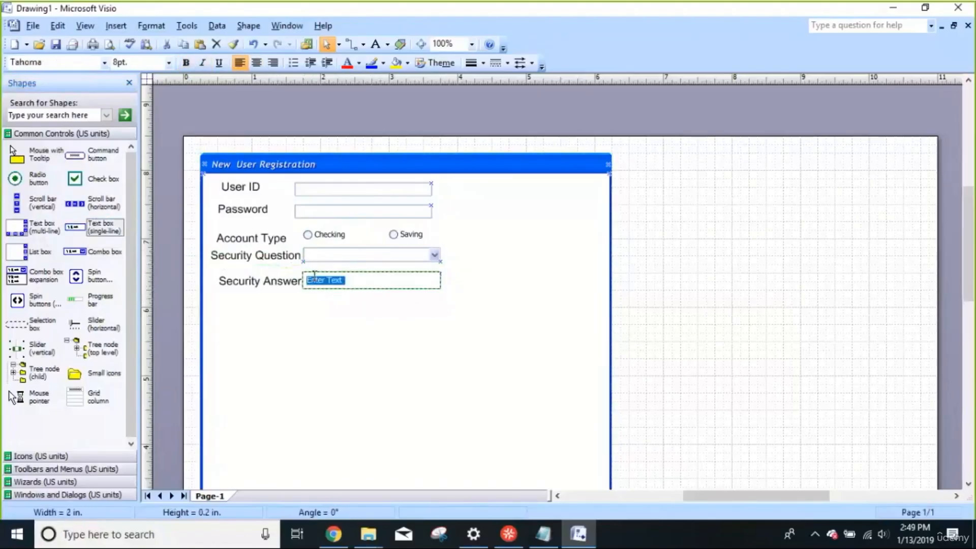
pyautogui.press('BackSpace')
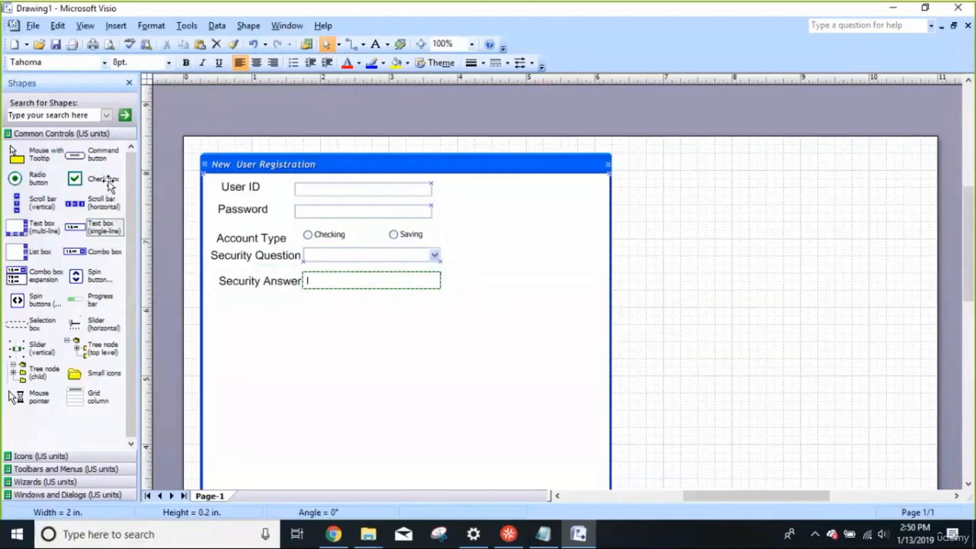
# Place a check box below the Security Answer row and label it "Agreed to the terms and conditions".
pyautogui.click(110, 184)
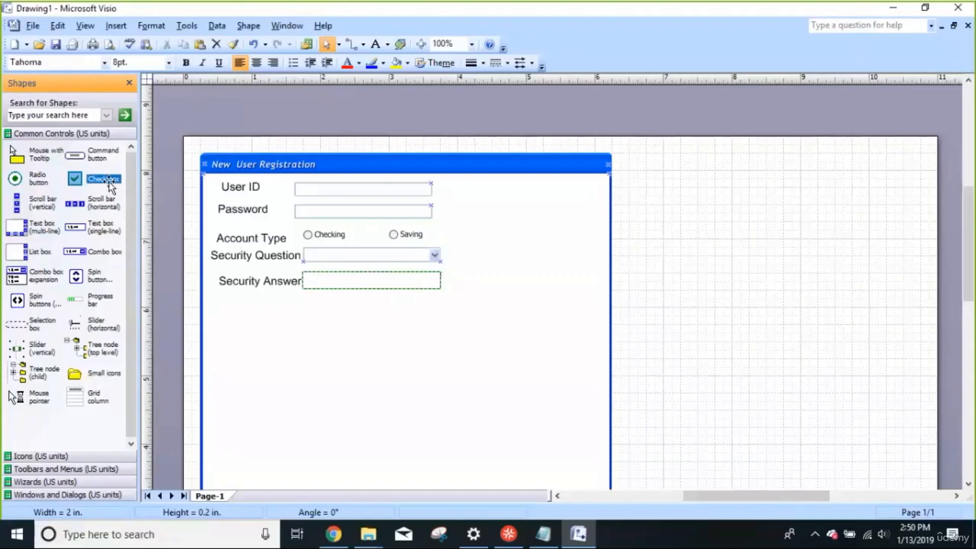
pyautogui.moveTo(109, 184); pyautogui.dragTo(312, 328)
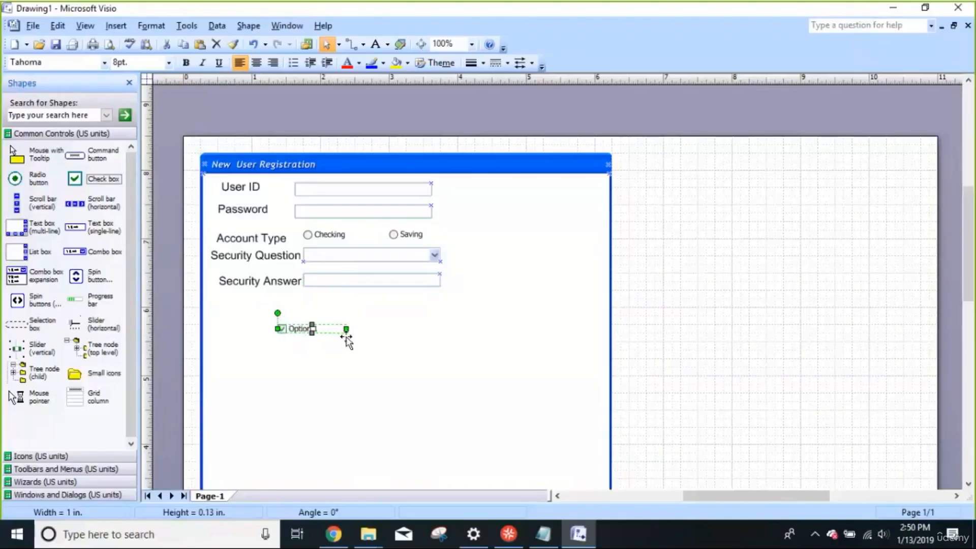
pyautogui.write('A')
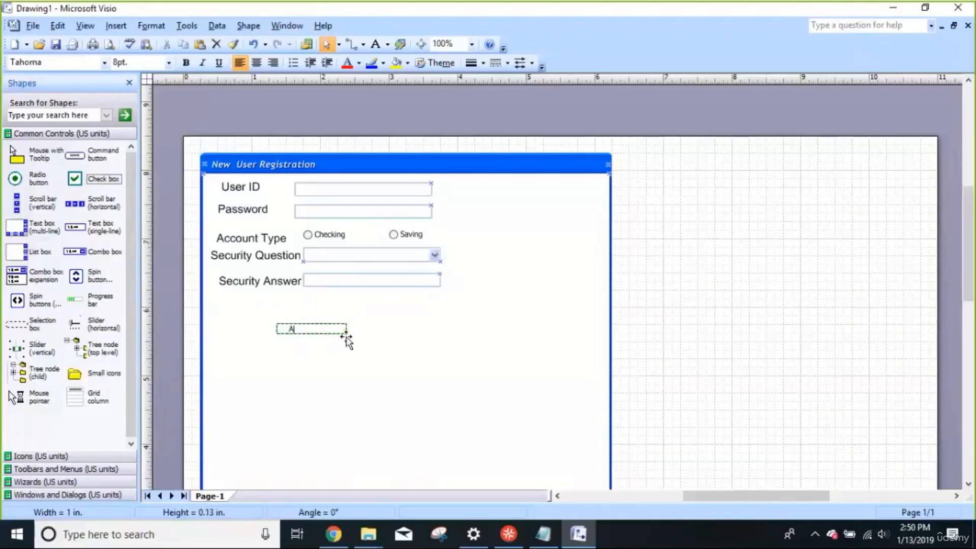
pyautogui.write('greed to the terms')
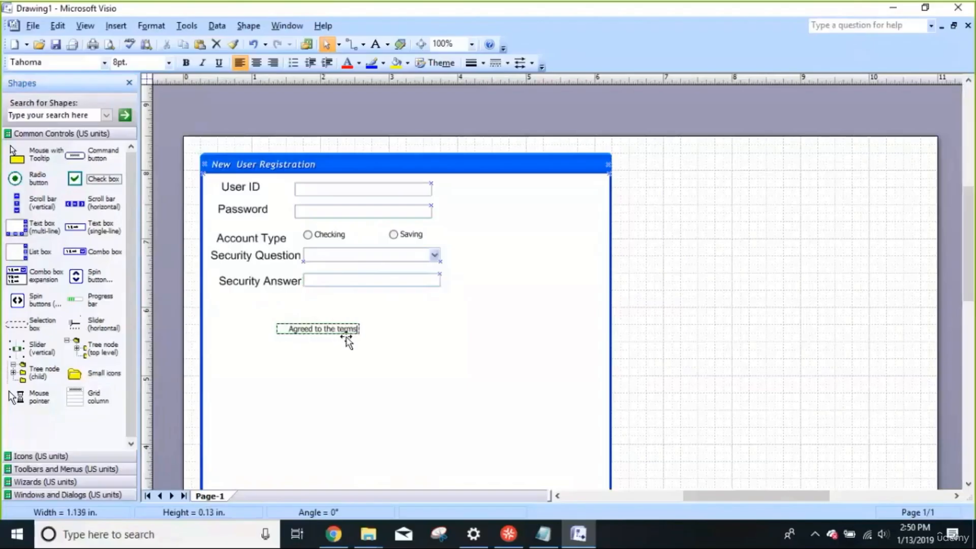
pyautogui.write(' and c')
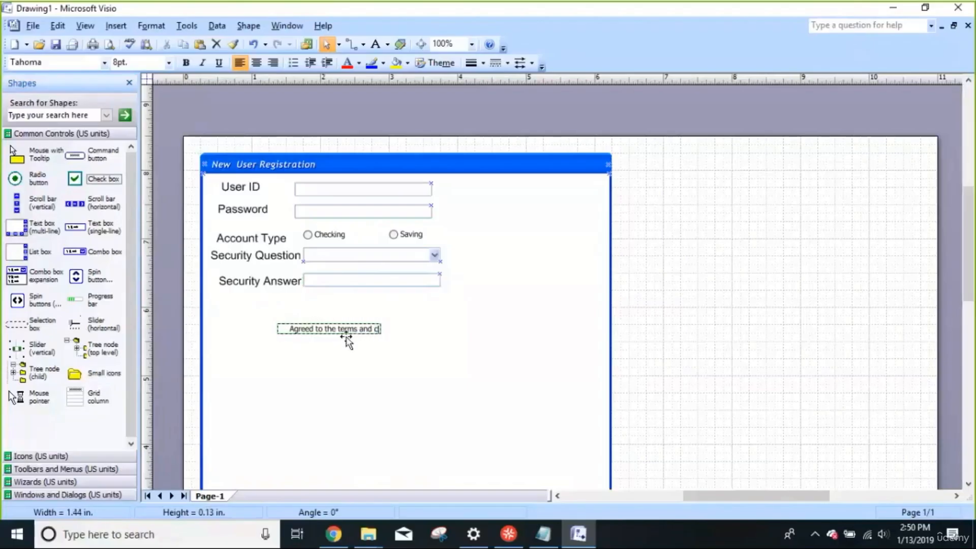
pyautogui.write('ondit')
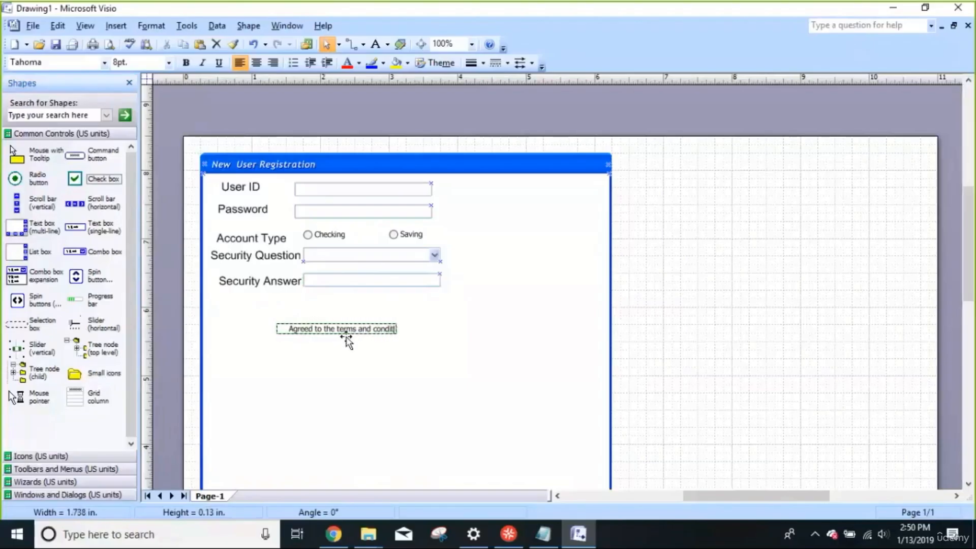
pyautogui.write('ions')
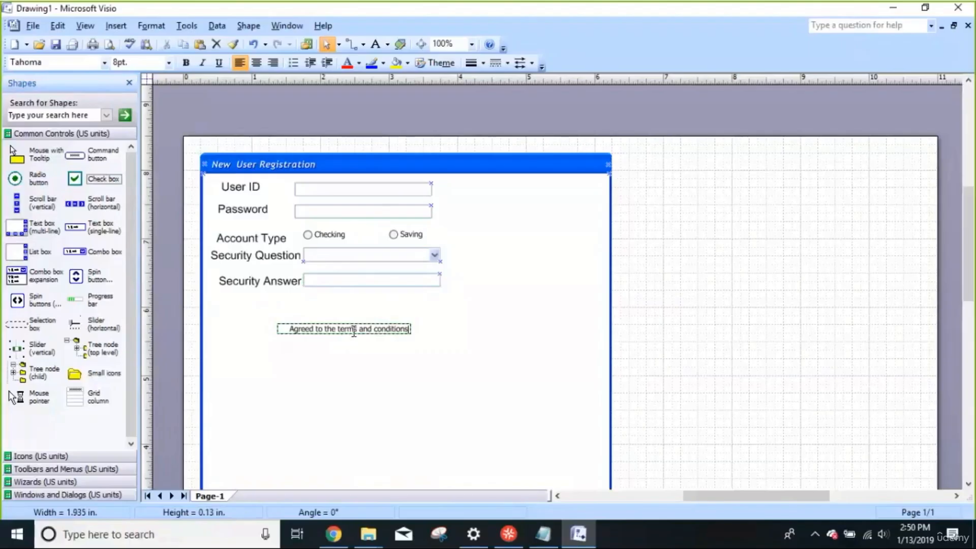
pyautogui.moveTo(354, 330); pyautogui.dragTo(367, 332)
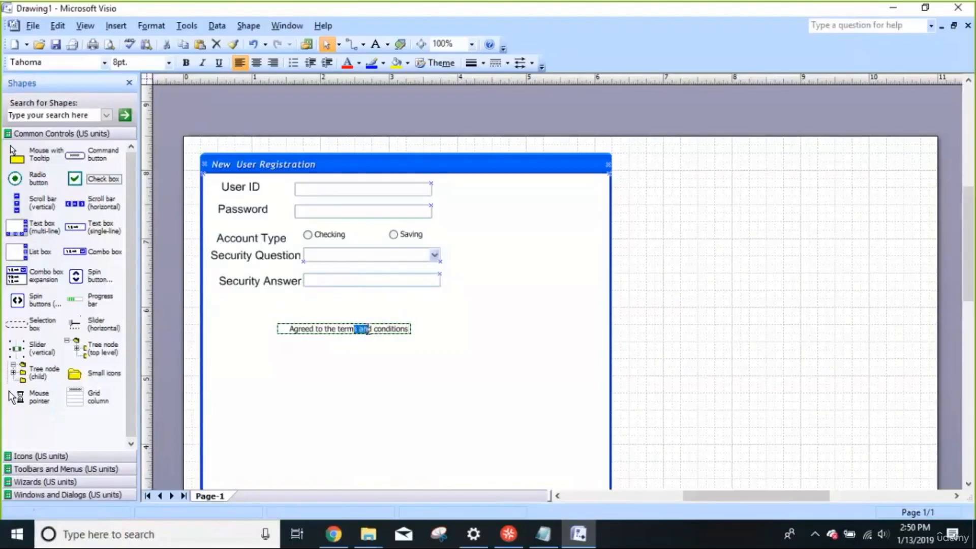
# Set the "Agreed to the terms and conditions" check box to the unchecked state.
pyautogui.click(511, 353)
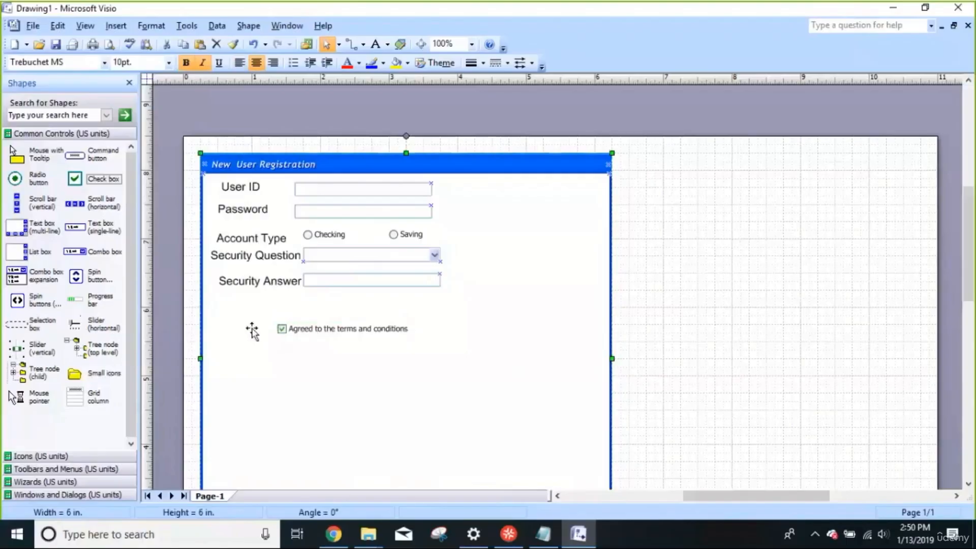
pyautogui.click(282, 330)
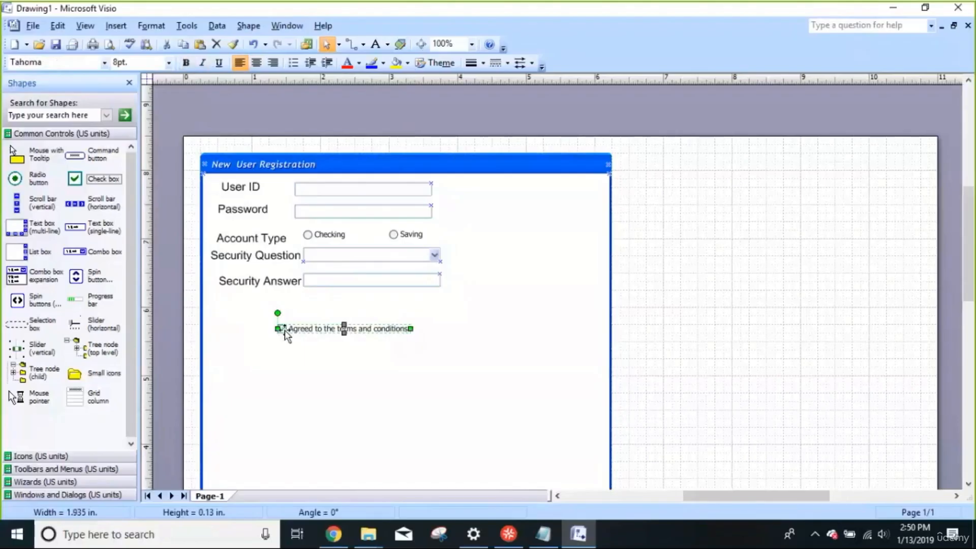
pyautogui.rightClick(285, 331)
pyautogui.click(303, 352)
pyautogui.click(305, 347)
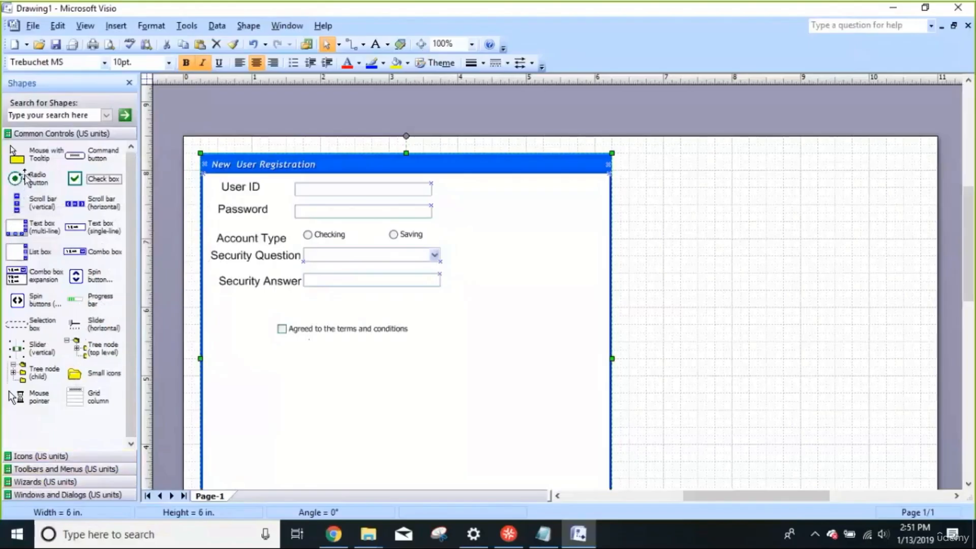
# Place a command button below the terms check box and label it "Cancel".
pyautogui.click(103, 157)
pyautogui.moveTo(104, 158); pyautogui.dragTo(263, 367)
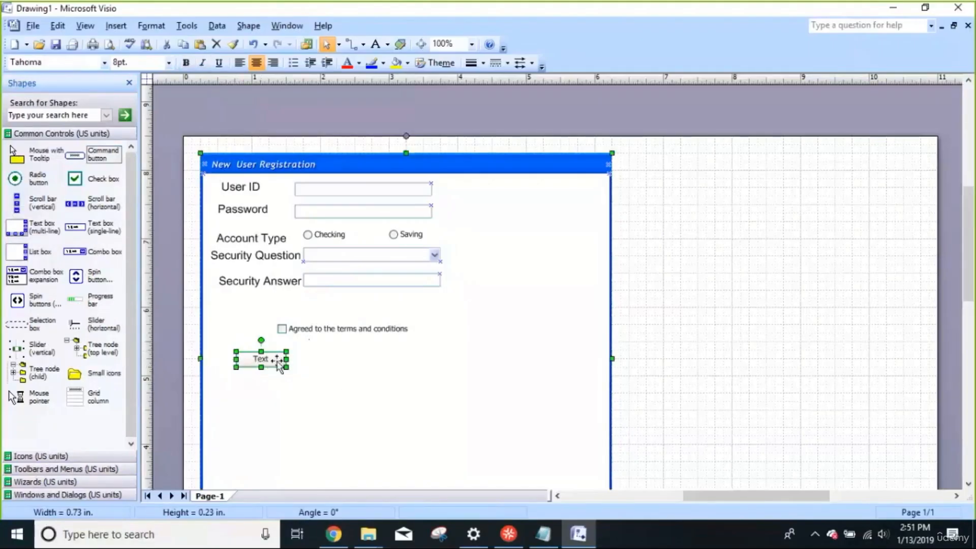
pyautogui.doubleClick(278, 360)
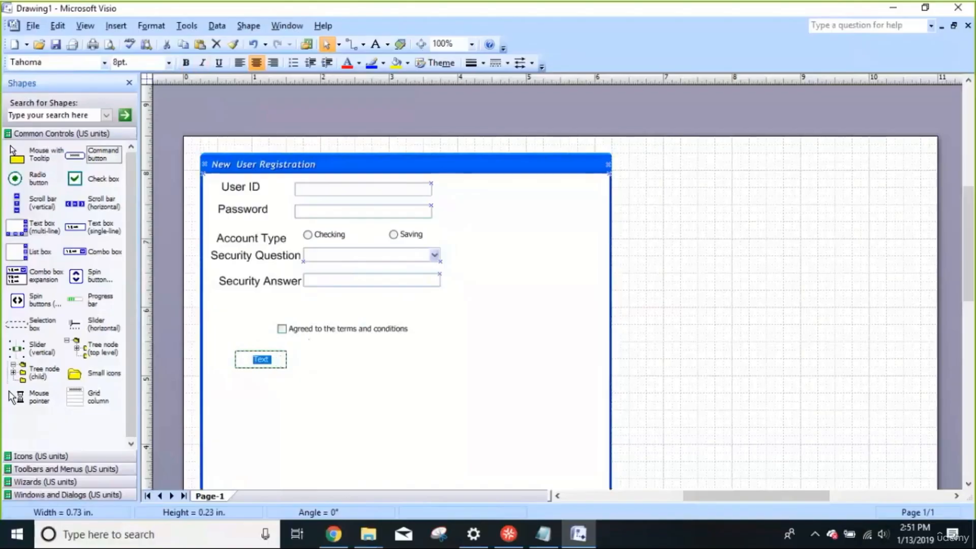
pyautogui.write('Cancel')
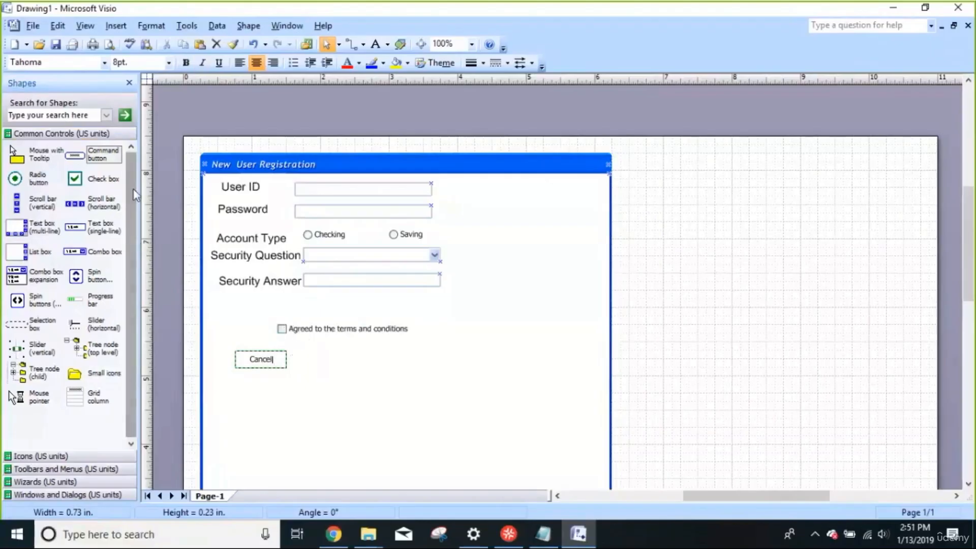
# Place a second command button in the same row beside the first one and clear its placeholder text.
pyautogui.moveTo(104, 154); pyautogui.dragTo(362, 358)
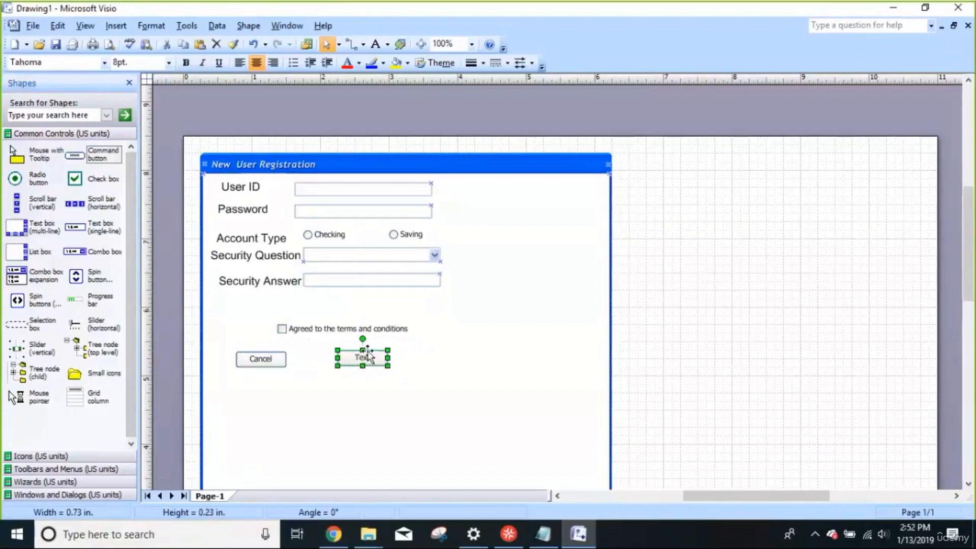
pyautogui.doubleClick(369, 356)
pyautogui.write('c')
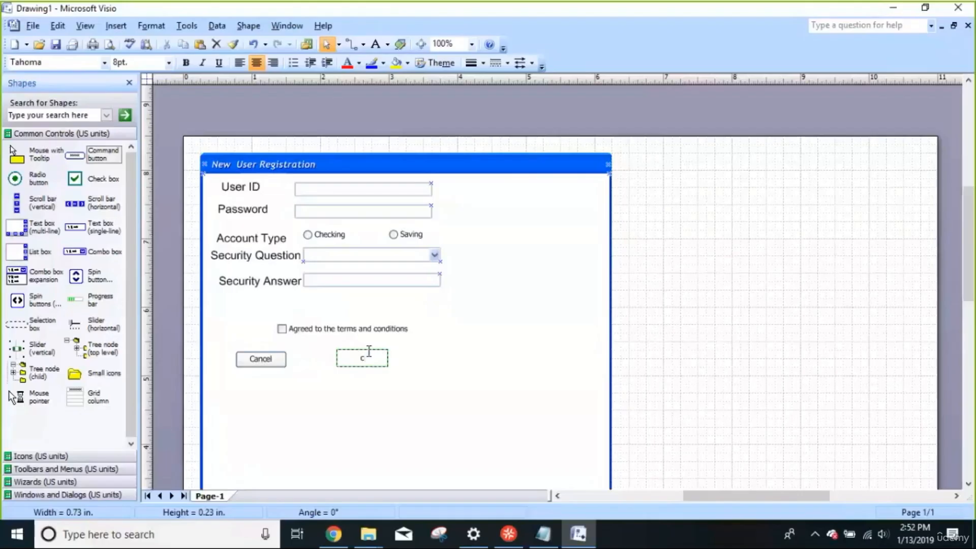
pyautogui.press('BackSpace')
# Relabel the first command button "Register" and label the blank second button "Cancel".
pyautogui.doubleClick(268, 360)
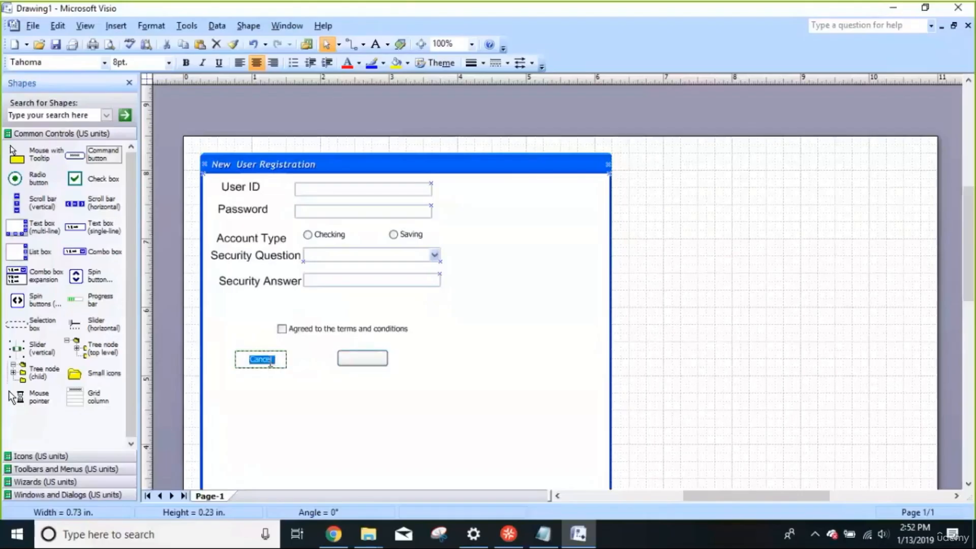
pyautogui.press('BackSpace')
pyautogui.write('Register')
pyautogui.doubleClick(353, 358)
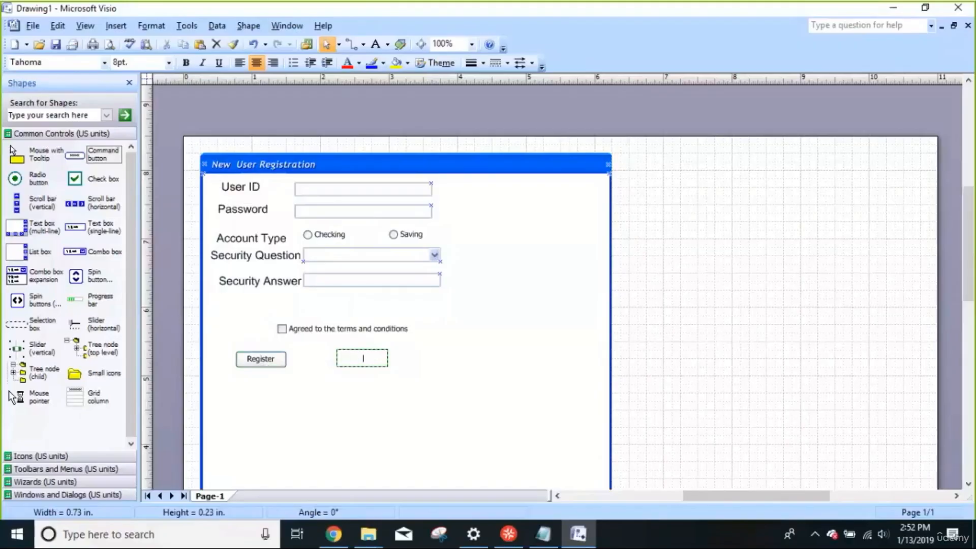
pyautogui.write('Cancel')
pyautogui.click(267, 281)
pyautogui.doubleClick(267, 281)
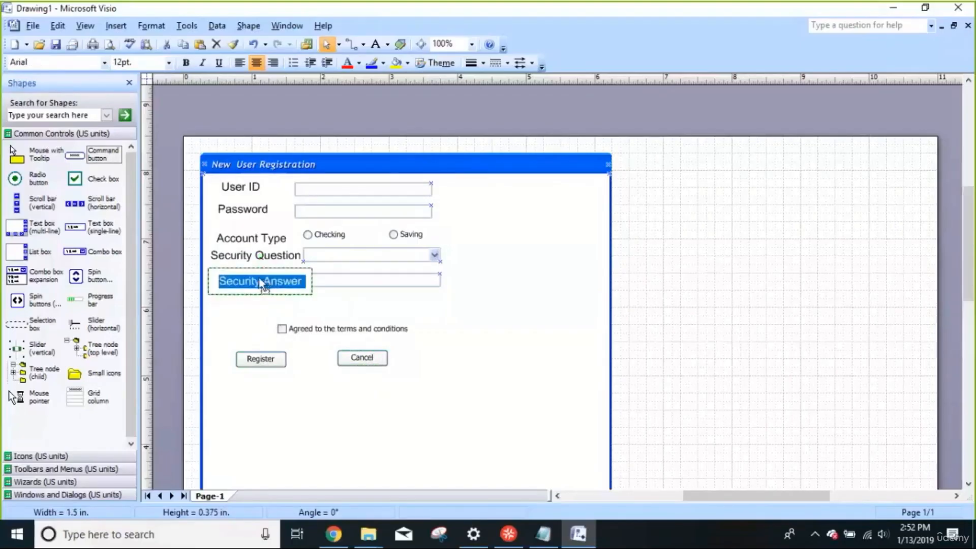
pyautogui.click(577, 386)
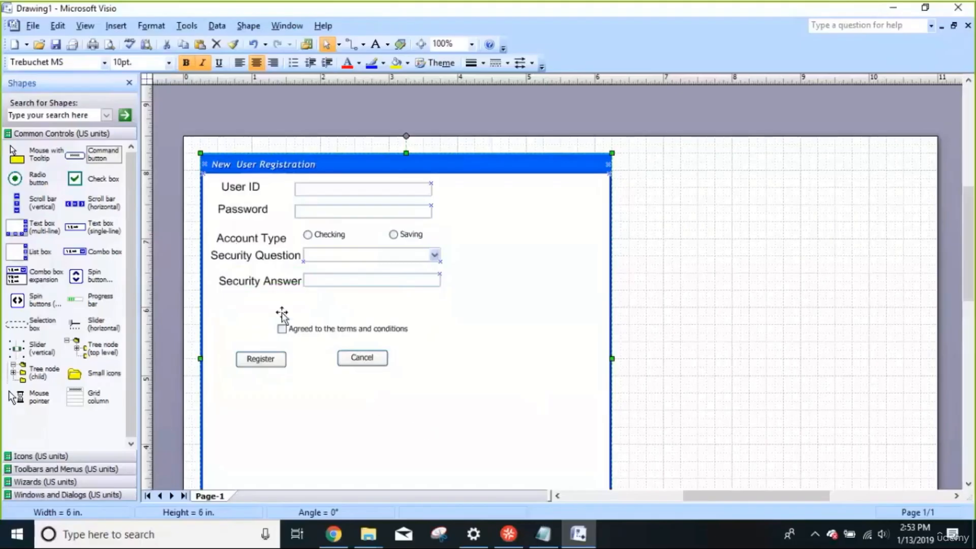
# Save the drawing in the Documents folder under the file name "New User Registration".
pyautogui.click(33, 26)
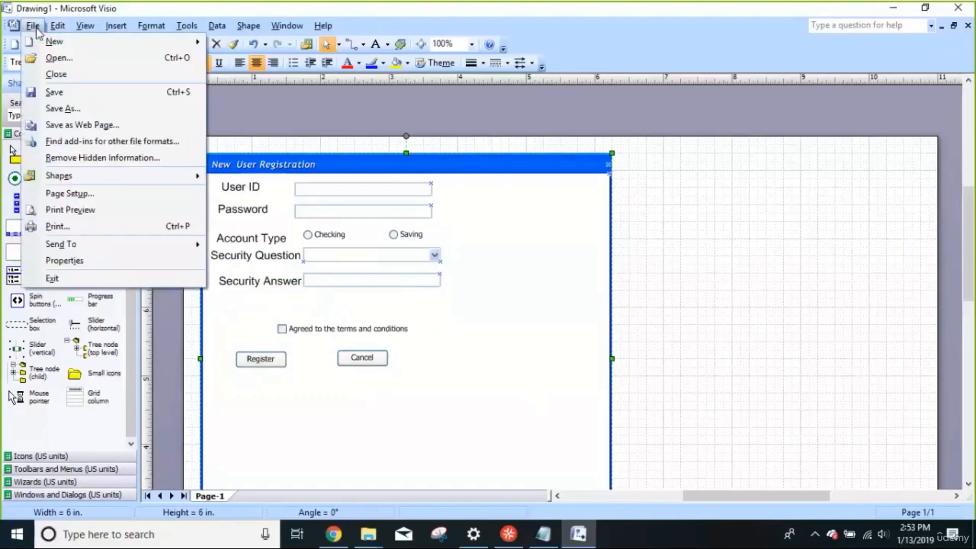
pyautogui.click(70, 108)
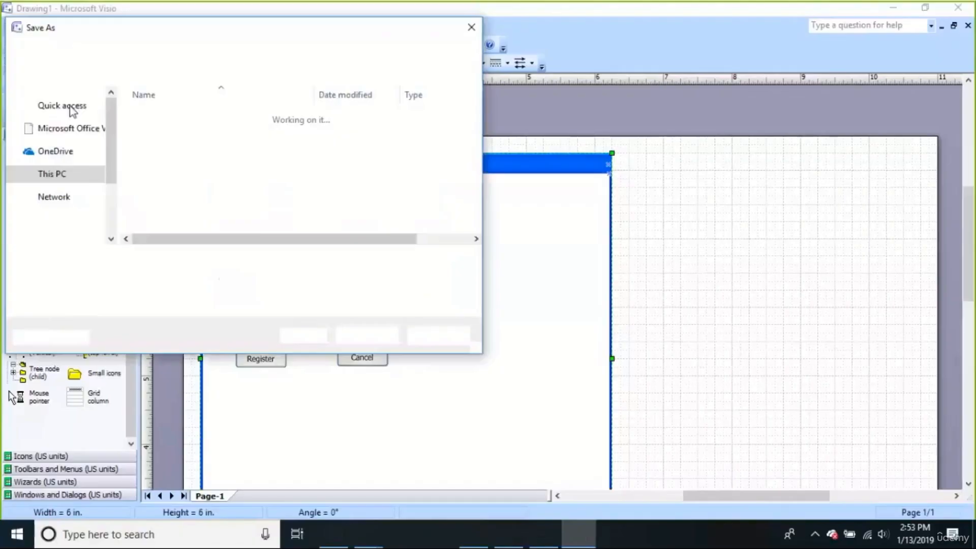
pyautogui.click(164, 256)
pyautogui.press('BackSpace')
pyautogui.press('BackSpace')
pyautogui.press('BackSpace')
pyautogui.press('BackSpace')
pyautogui.press('BackSpace')
pyautogui.press('BackSpace')
pyautogui.press('BackSpace')
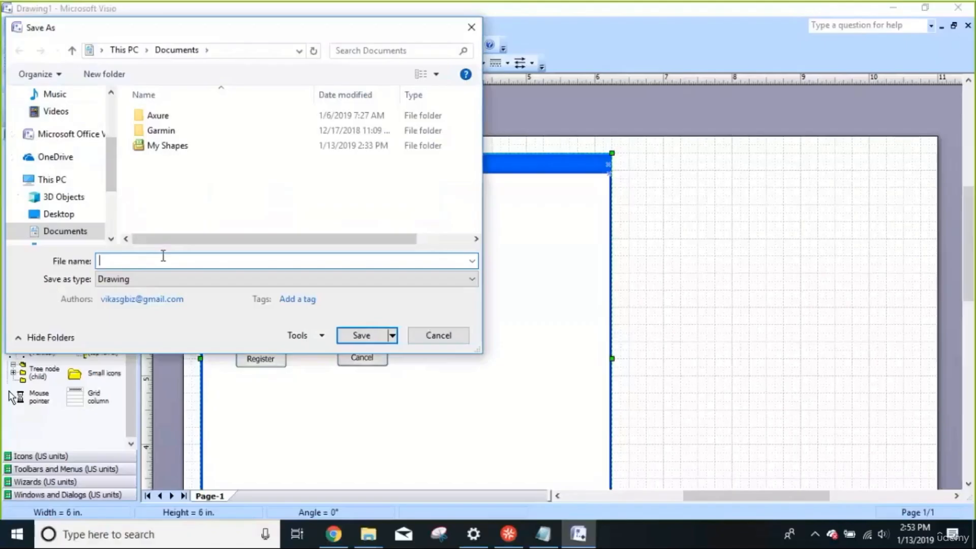
pyautogui.write('New User Registr')
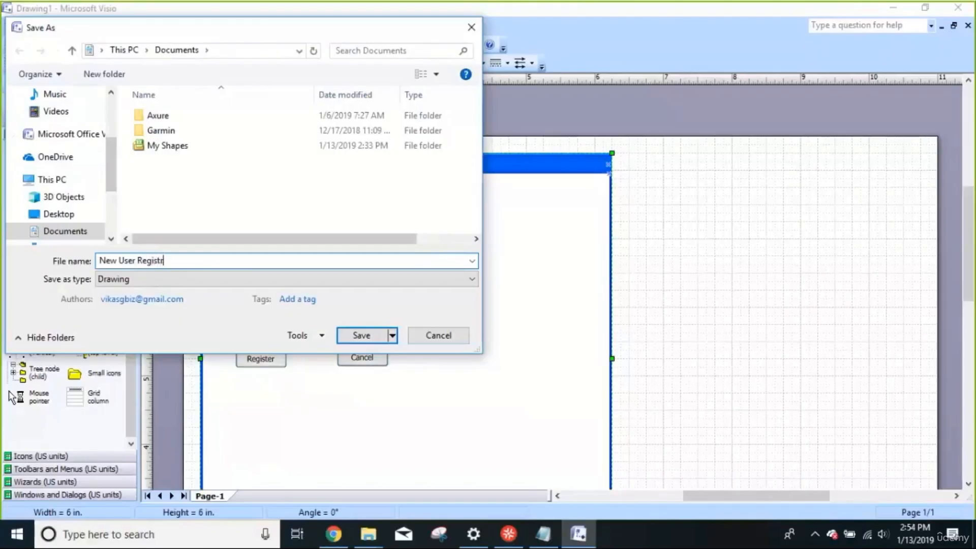
pyautogui.write('ation')
pyautogui.click(361, 335)
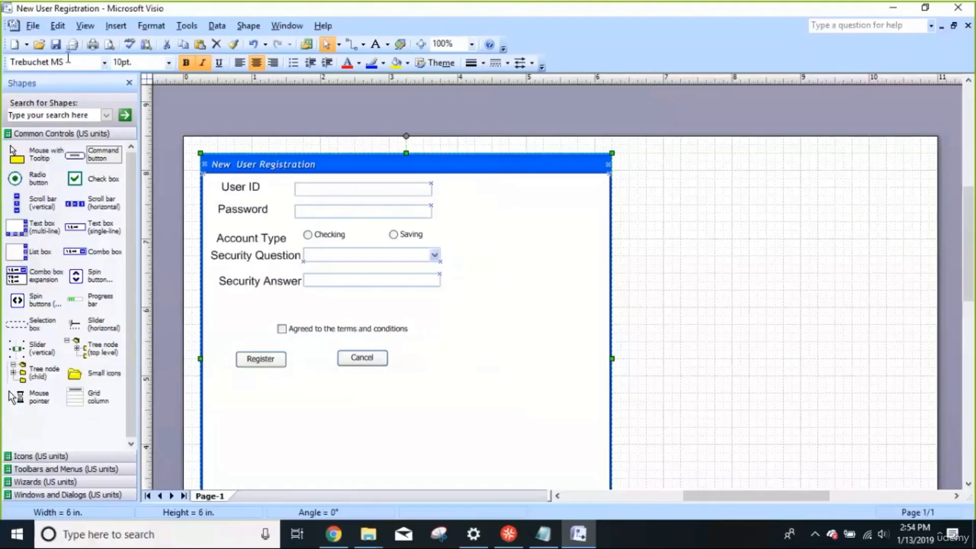
# Create a new drawing from the UML Model Diagram (US units) template and close its Model Explorer.
pyautogui.click(31, 26)
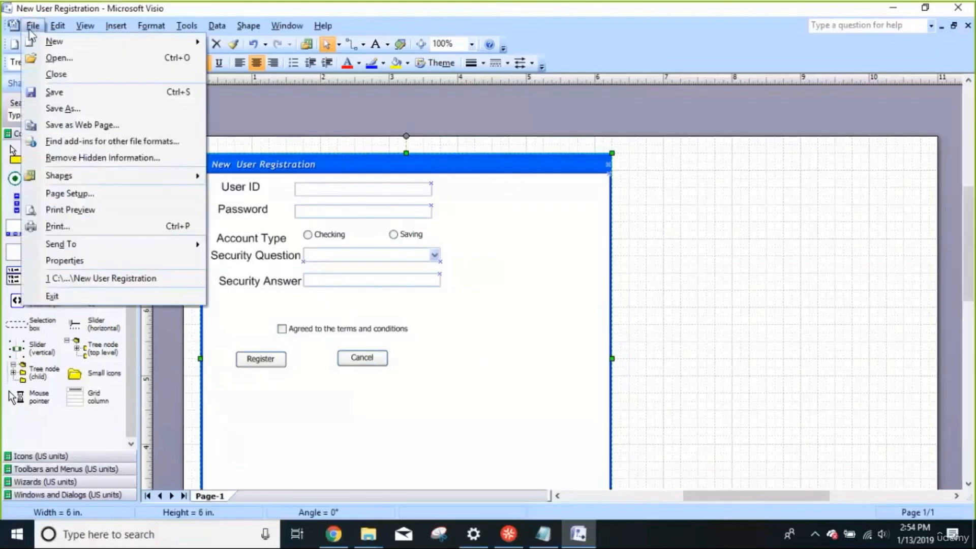
pyautogui.moveTo(94, 41)
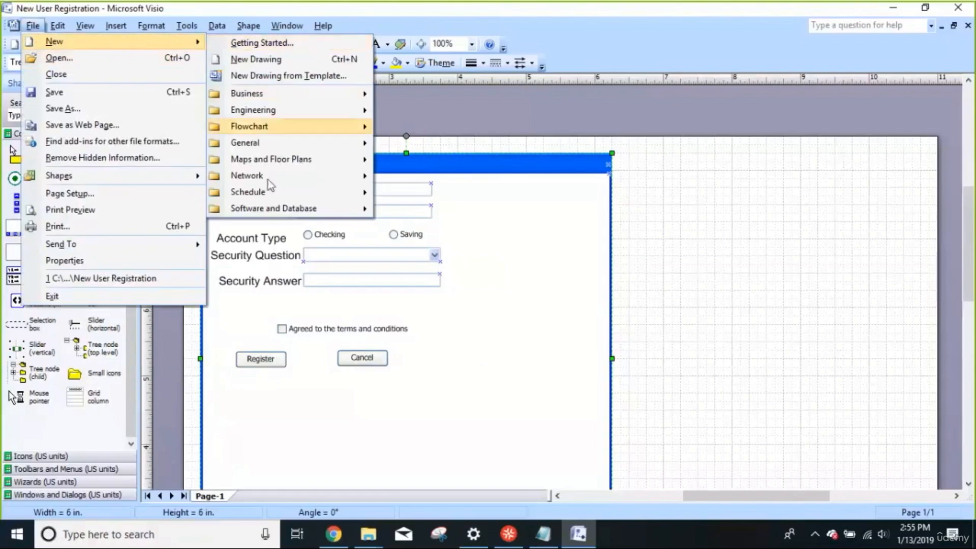
pyautogui.moveTo(281, 213)
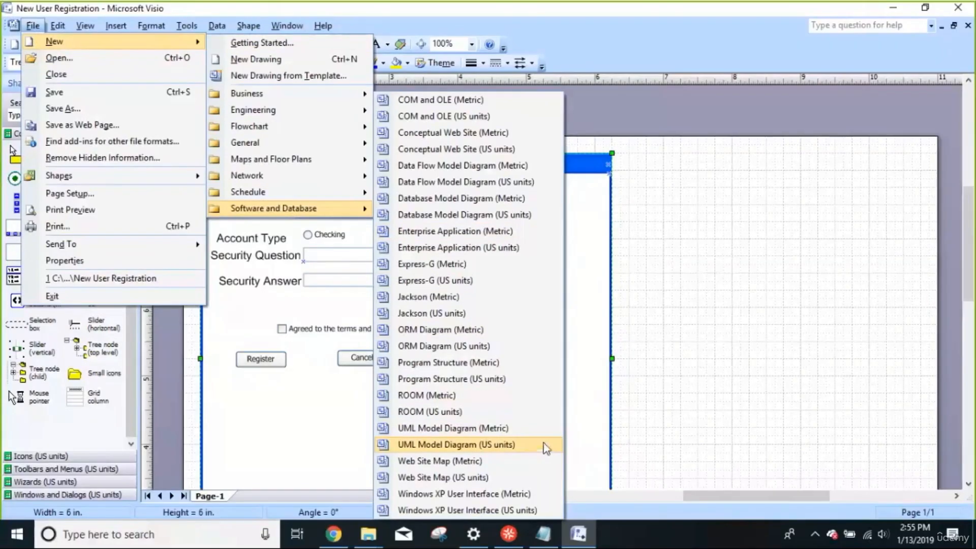
pyautogui.click(545, 445)
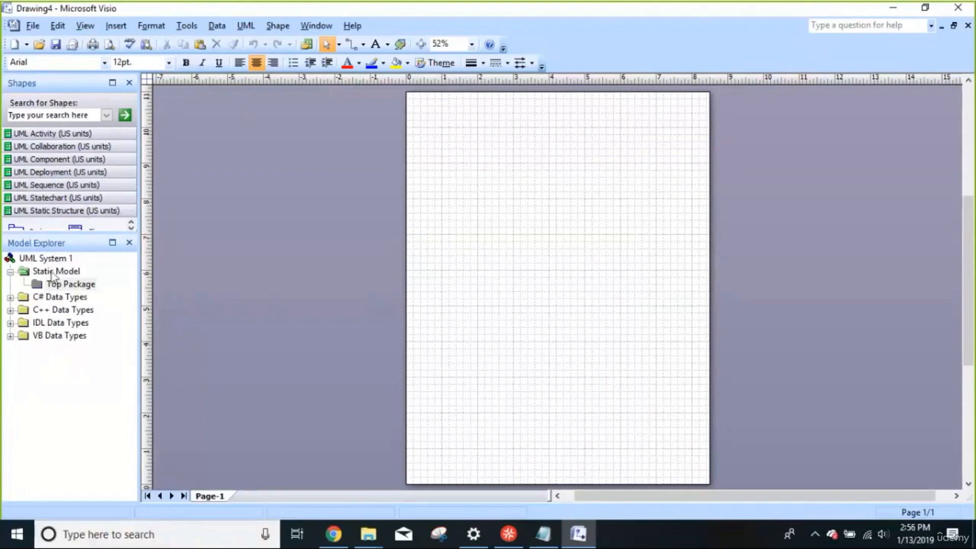
pyautogui.click(130, 243)
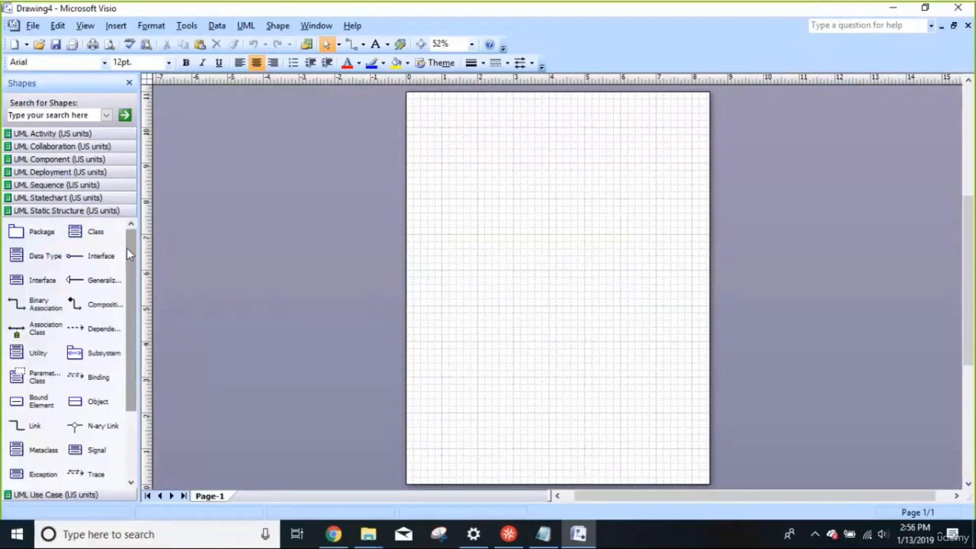
# Show the UML Activity shapes and set the page zoom to 100%.
pyautogui.click(83, 134)
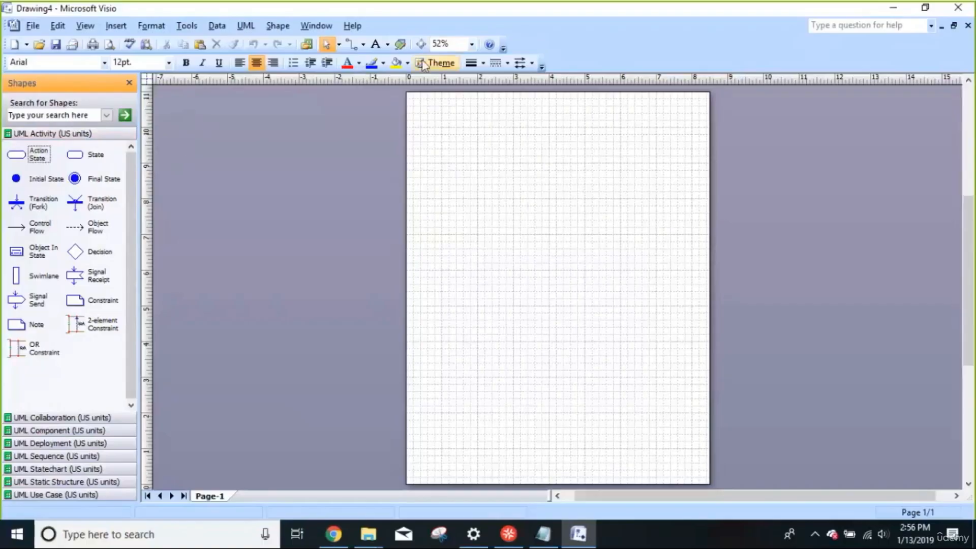
pyautogui.click(472, 44)
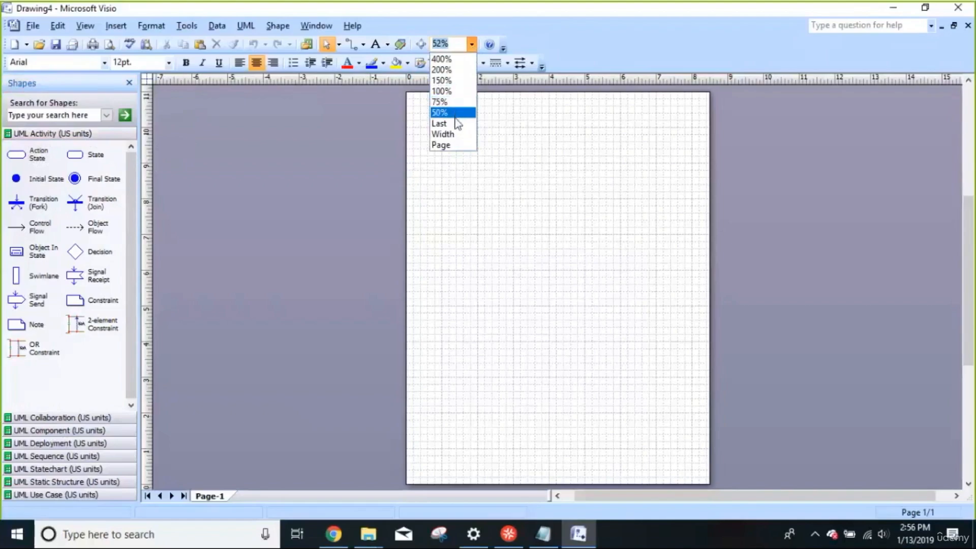
pyautogui.click(455, 147)
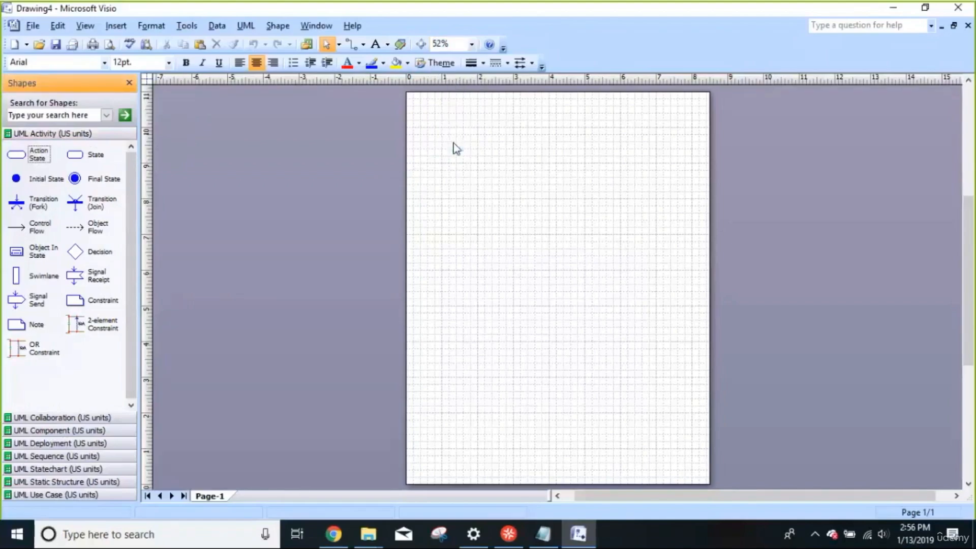
pyautogui.click(472, 44)
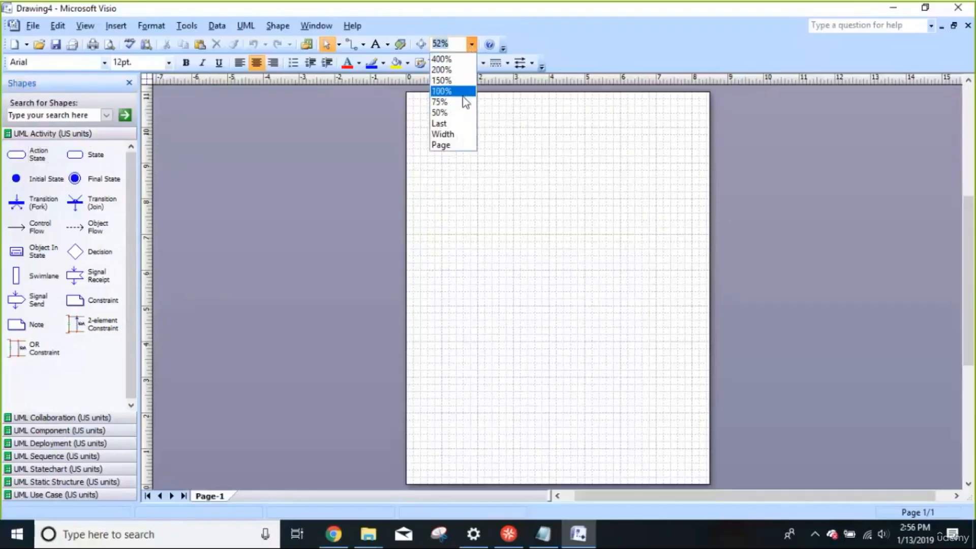
pyautogui.click(471, 71)
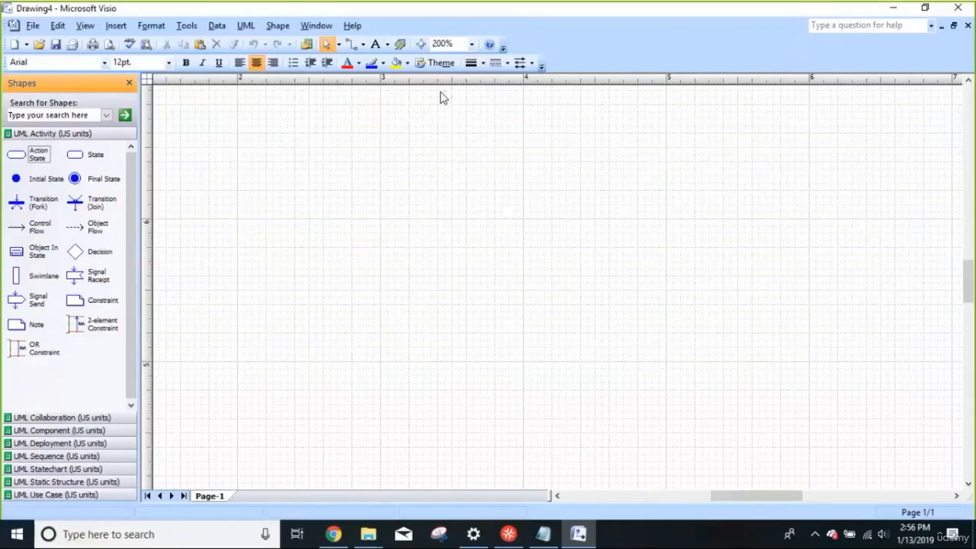
pyautogui.click(471, 45)
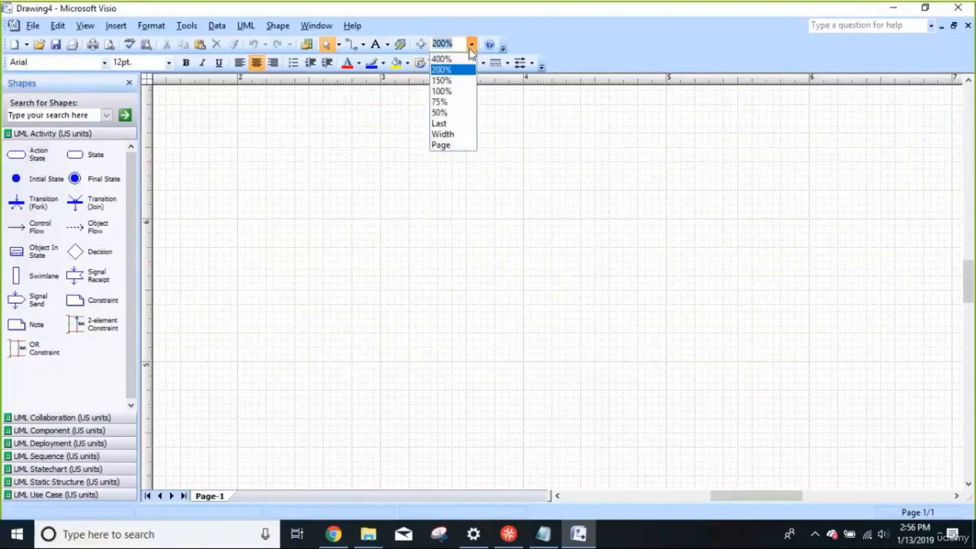
pyautogui.click(463, 93)
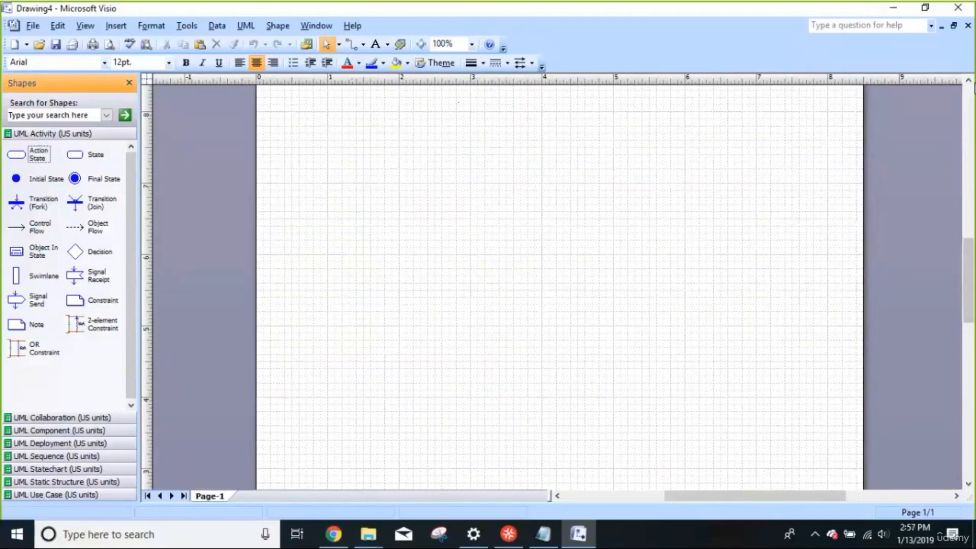
# Place an Initial State shape at the upper edge of the page, about 4 in from its left edge.
pyautogui.click(968, 81)
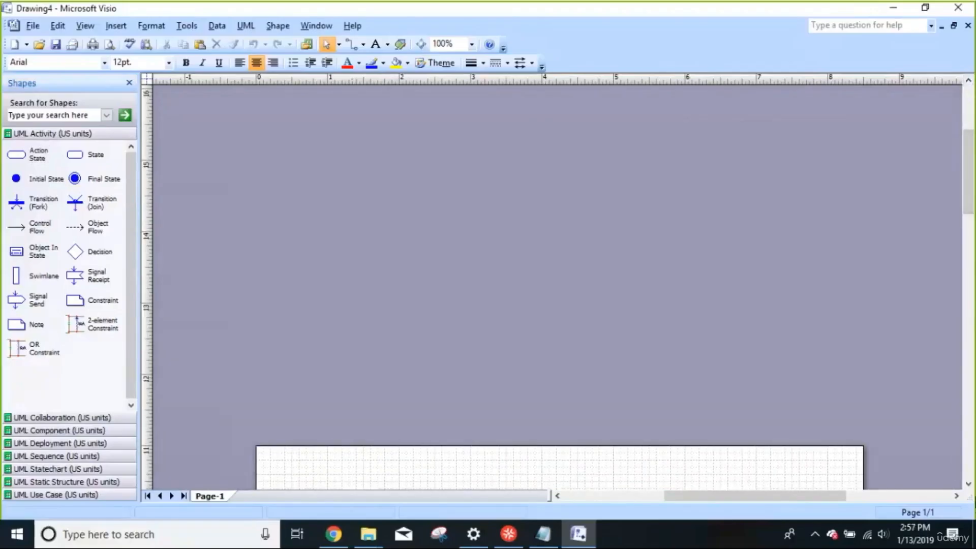
pyautogui.click(968, 483)
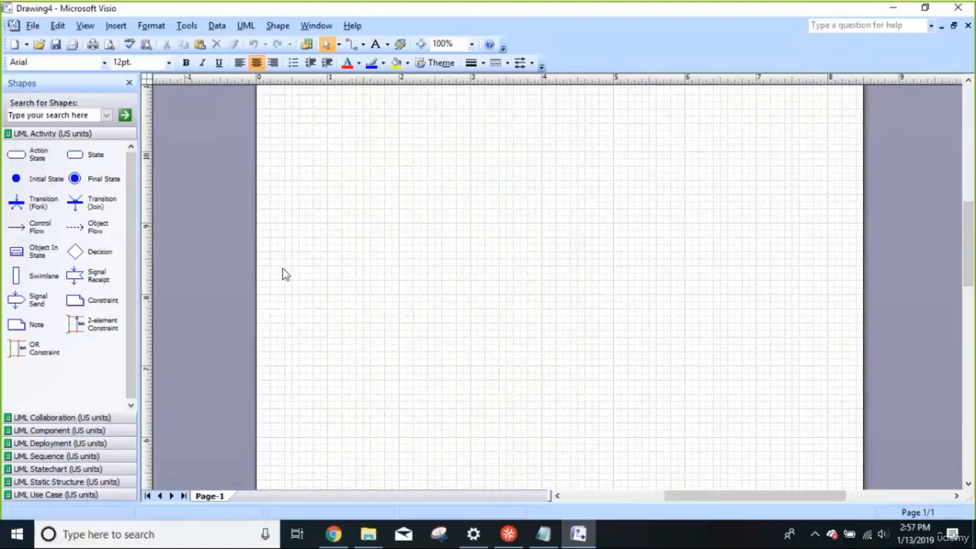
pyautogui.click(18, 179)
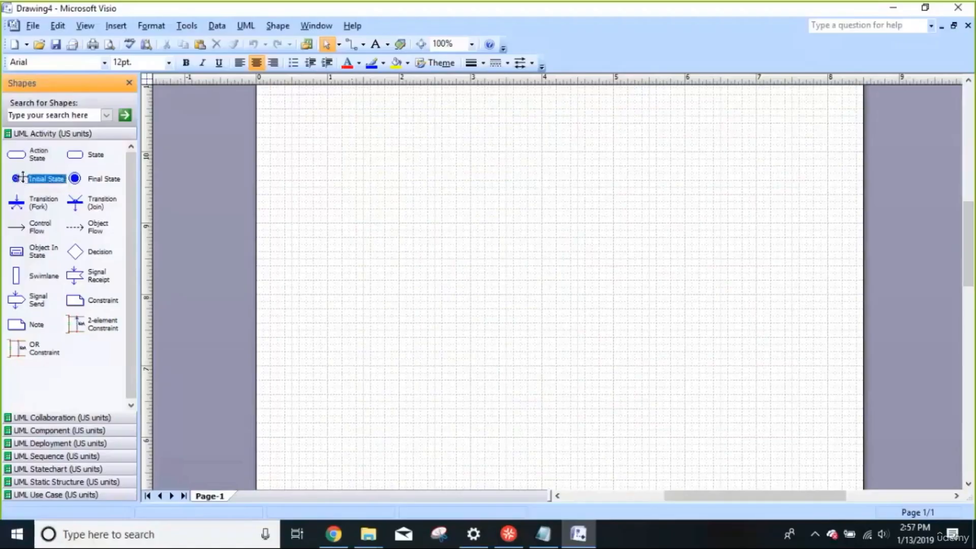
pyautogui.moveTo(19, 178); pyautogui.dragTo(543, 97)
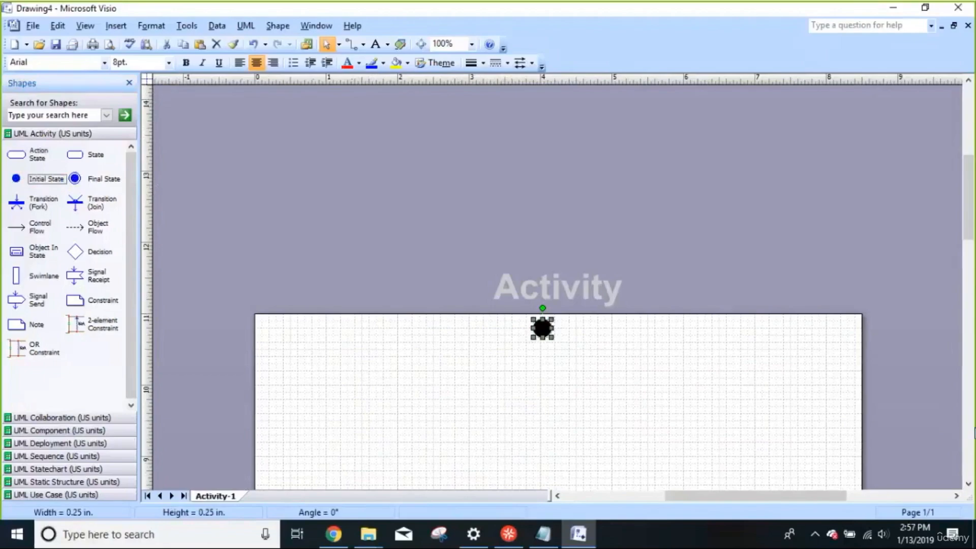
pyautogui.click(968, 81)
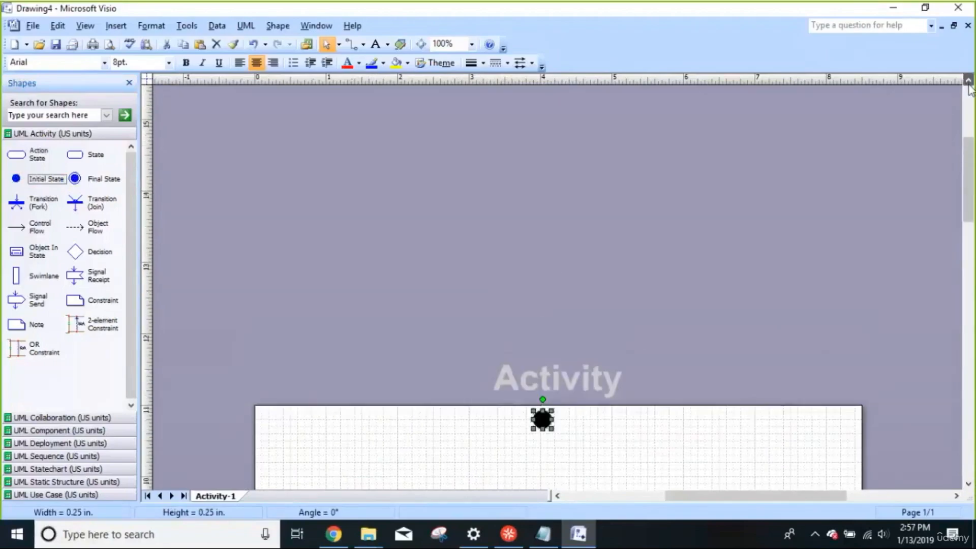
pyautogui.click(968, 484)
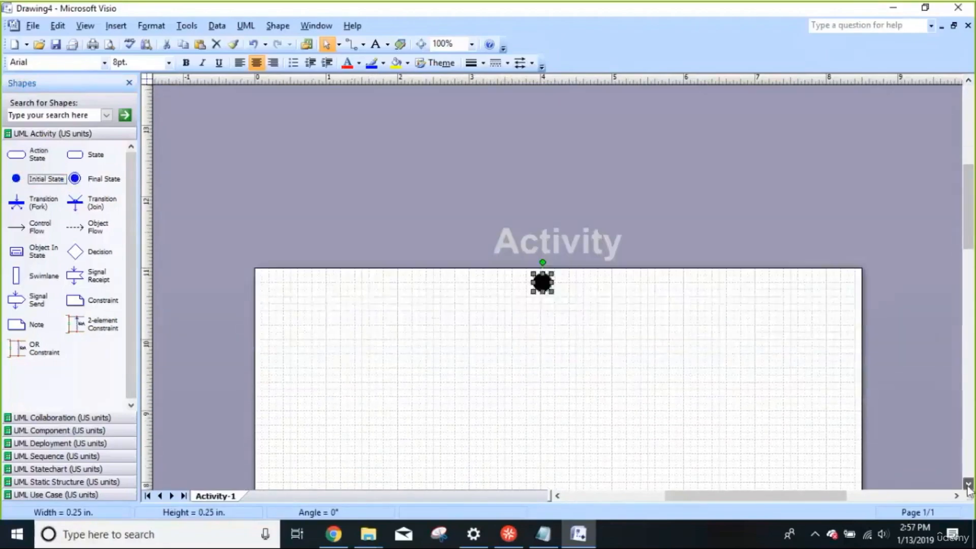
# Place an Action State shape directly below the Initial State, about 4 in from the page's left edge.
pyautogui.click(968, 484)
pyautogui.click(968, 484)
pyautogui.click(968, 484)
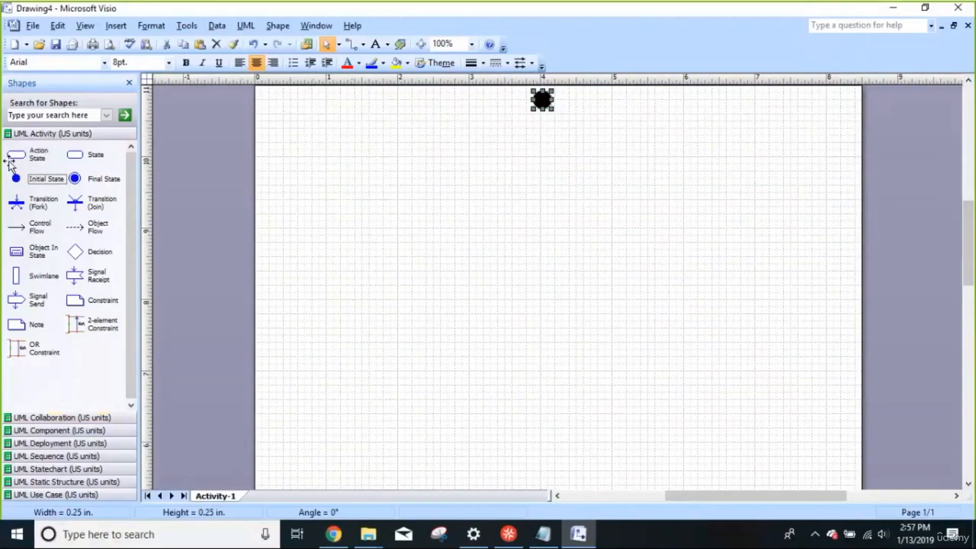
pyautogui.moveTo(10, 163); pyautogui.dragTo(543, 150)
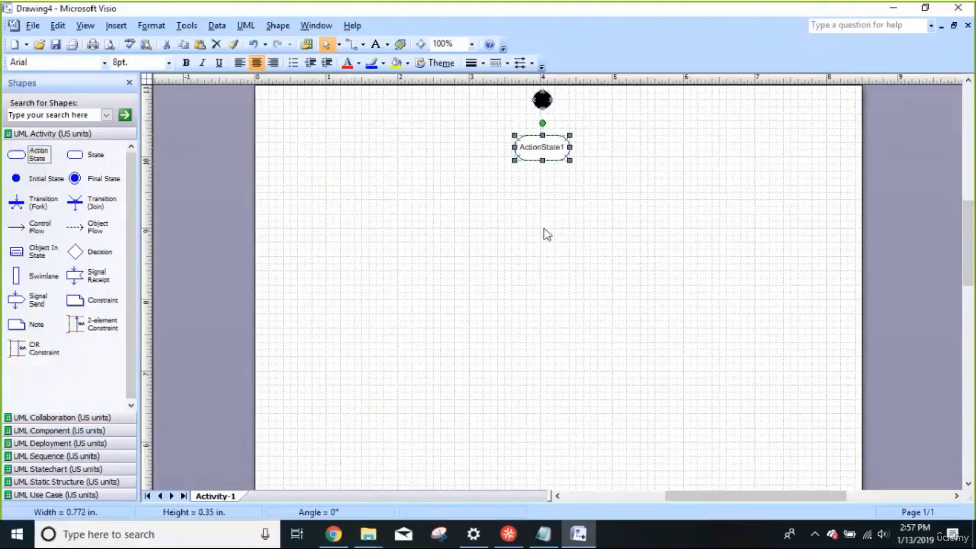
pyautogui.doubleClick(563, 151)
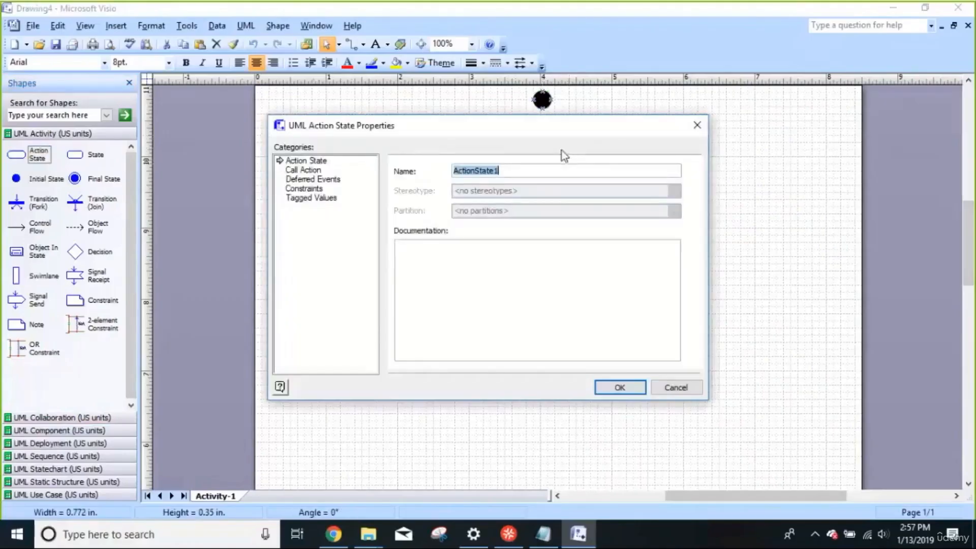
pyautogui.click(697, 126)
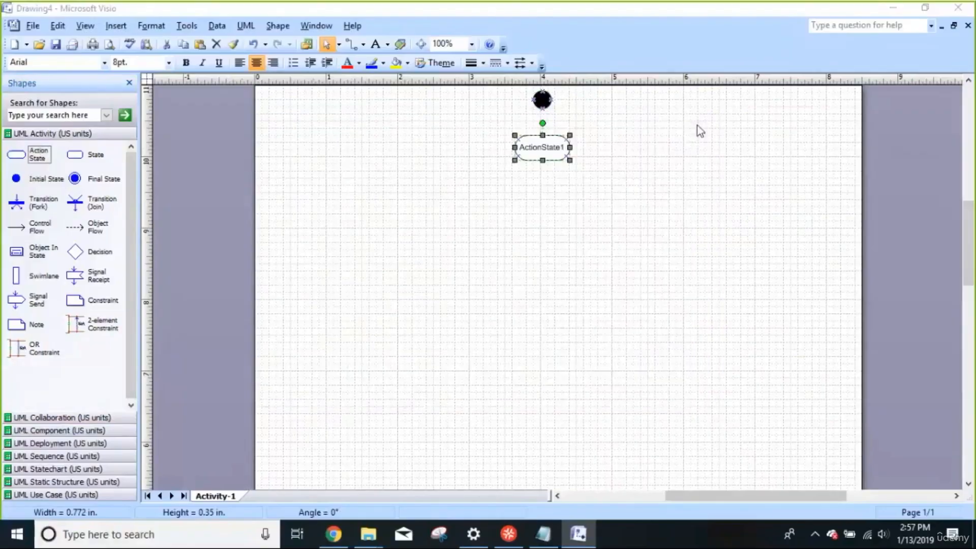
pyautogui.click(542, 144)
pyautogui.doubleClick(550, 141)
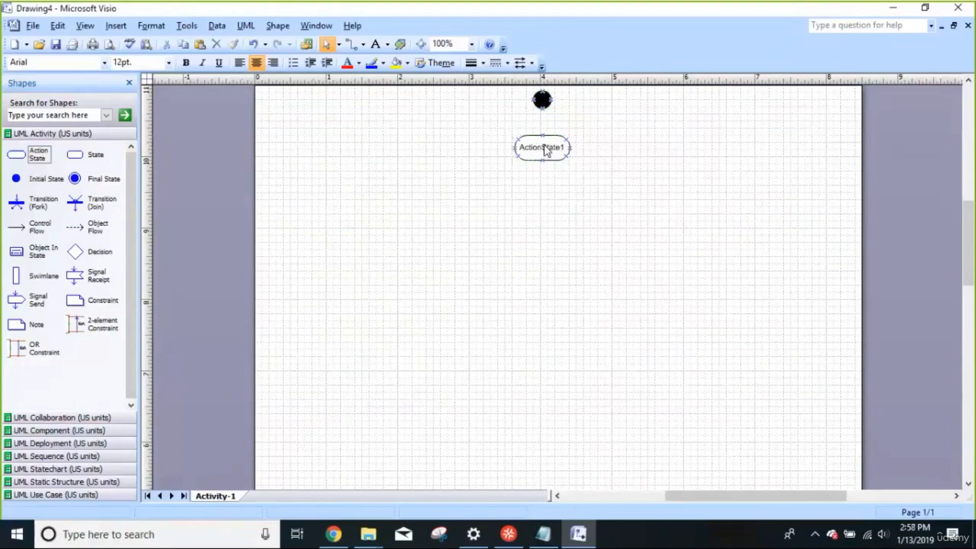
# Open the action state's properties and enter "User" as its documentation.
pyautogui.rightClick(546, 150)
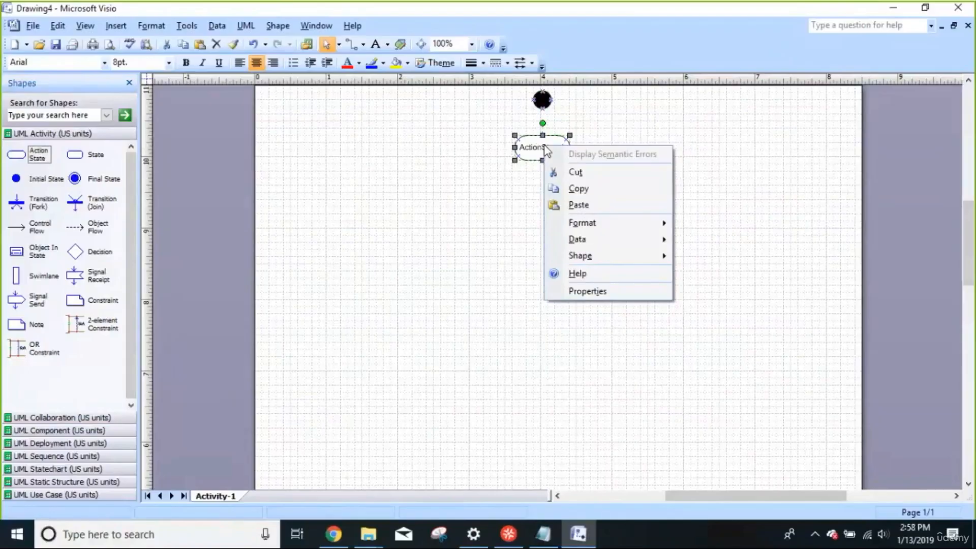
pyautogui.click(583, 291)
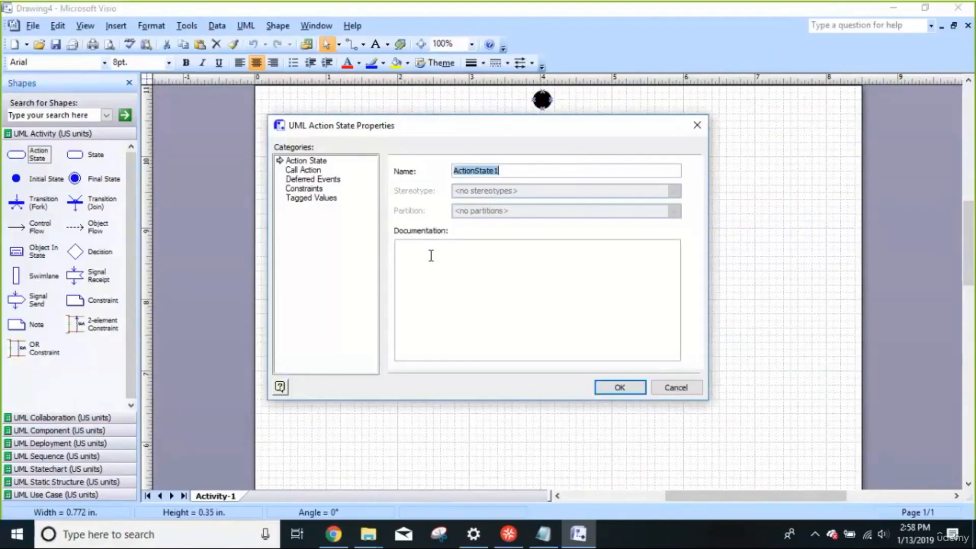
pyautogui.click(431, 255)
pyautogui.write('User')
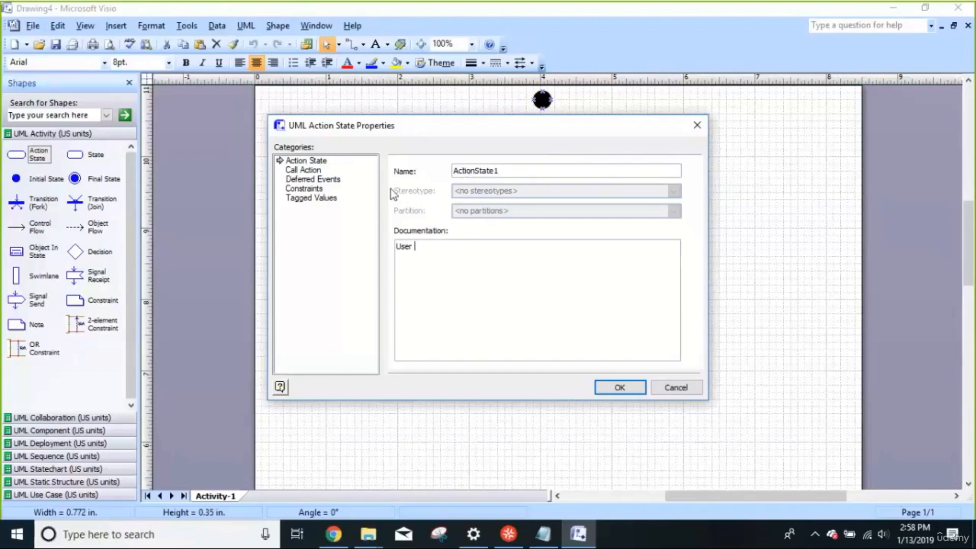
# Replace the action state's name with "User Enters Log In Data".
pyautogui.click(507, 173)
pyautogui.press('BackSpace')
pyautogui.press('BackSpace')
pyautogui.press('BackSpace')
pyautogui.press('BackSpace')
pyautogui.press('BackSpace')
pyautogui.press('BackSpace')
pyautogui.press('BackSpace')
pyautogui.press('BackSpace')
pyautogui.press('BackSpace')
pyautogui.press('BackSpace')
pyautogui.press('BackSpace')
pyautogui.press('BackSpace')
pyautogui.write('User Enters Log i')
pyautogui.press('BackSpace')
pyautogui.write('In Data')
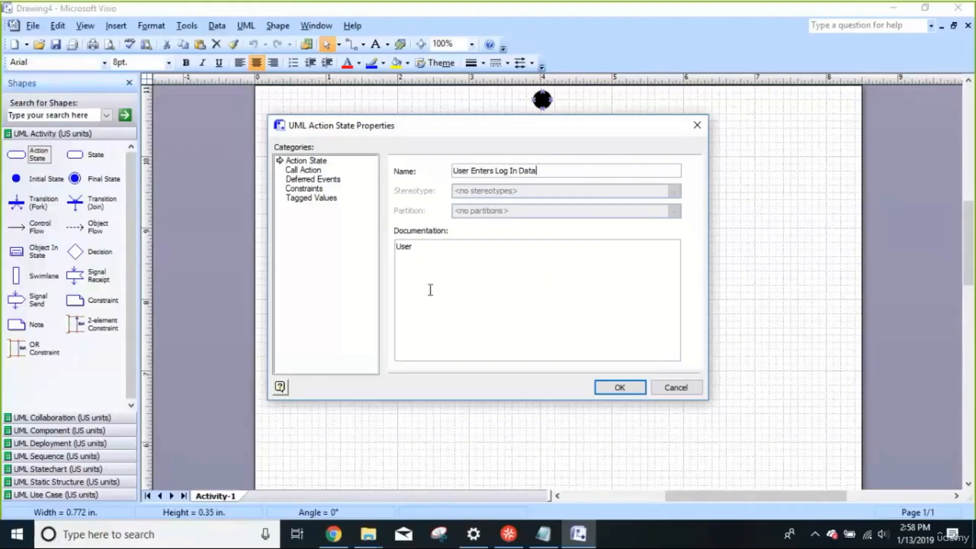
# Clear the action state's documentation text and apply its properties.
pyautogui.click(416, 246)
pyautogui.press('BackSpace')
pyautogui.press('BackSpace')
pyautogui.press('BackSpace')
pyautogui.press('BackSpace')
pyautogui.click(638, 389)
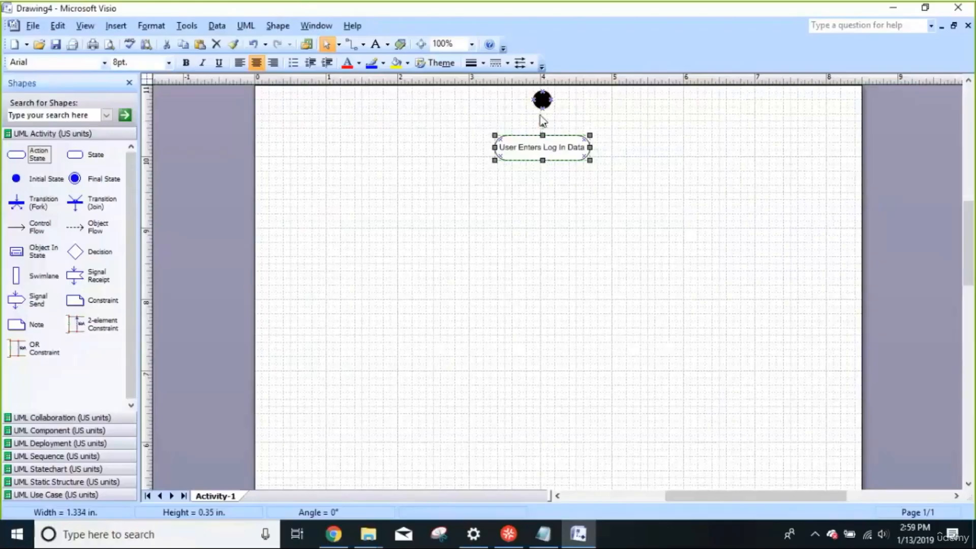
# Connect the Initial State to the upper edge of the "User Enters Log In Data" action state with a Control Flow.
pyautogui.moveTo(31, 226); pyautogui.dragTo(542, 109)
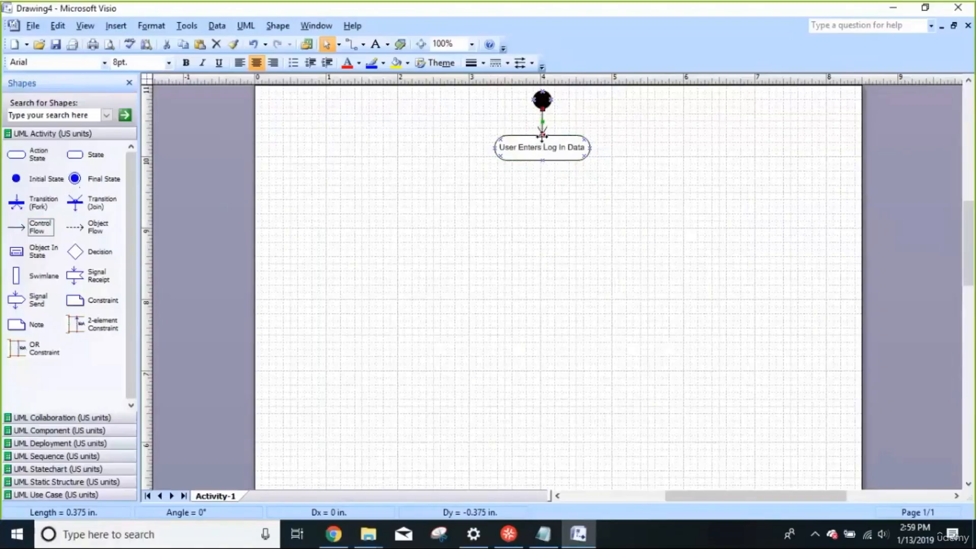
pyautogui.moveTo(542, 133); pyautogui.dragTo(542, 135)
pyautogui.click(40, 229)
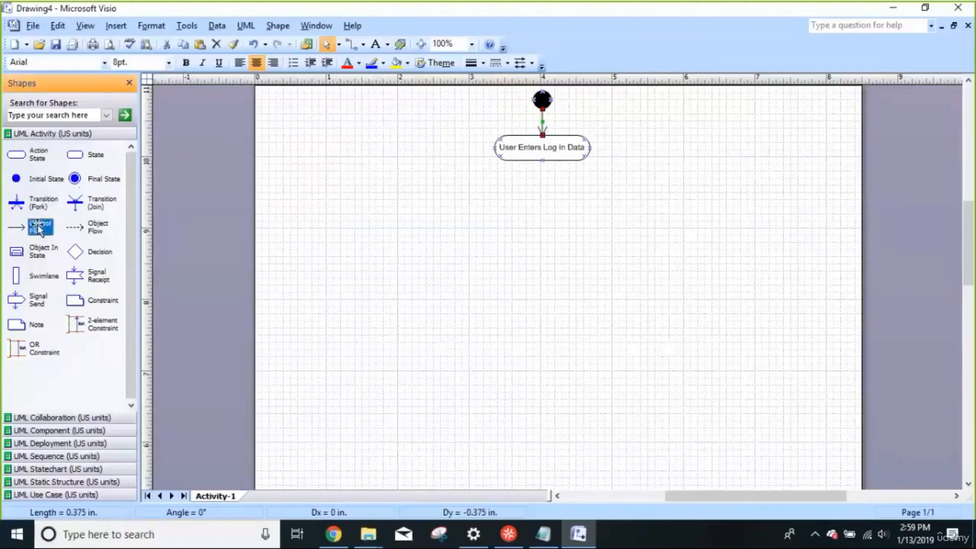
pyautogui.moveTo(39, 229); pyautogui.dragTo(498, 123)
pyautogui.moveTo(507, 121); pyautogui.dragTo(540, 132)
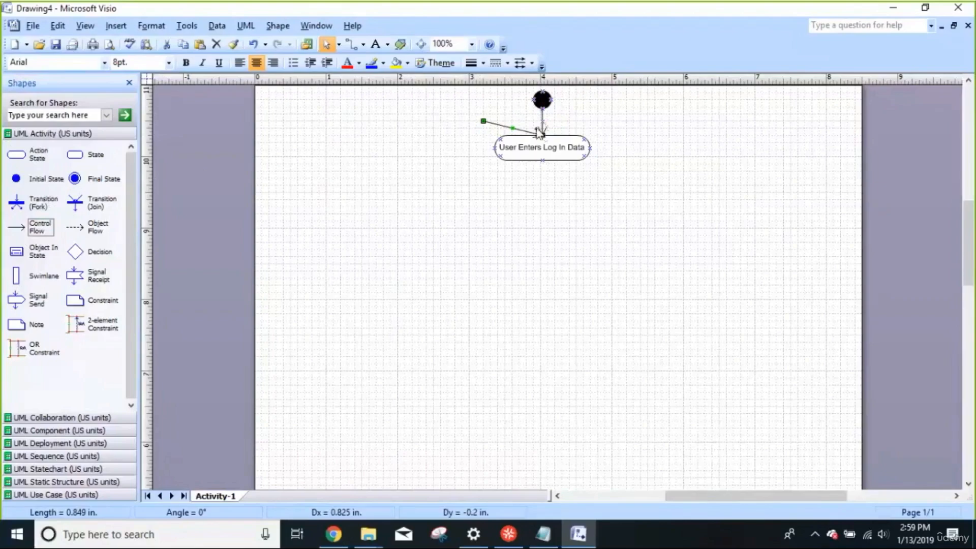
pyautogui.press('Delete')
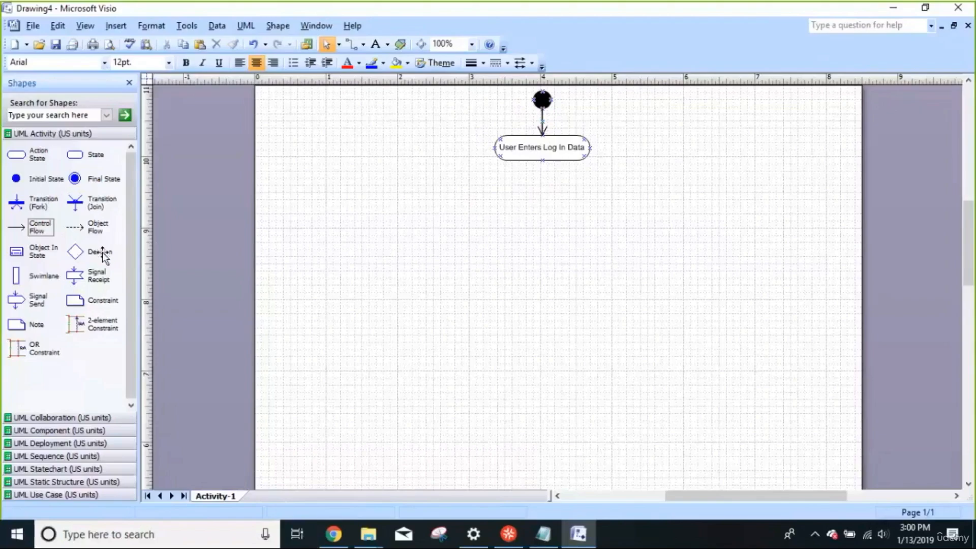
# Place a Decision shape centred below the "User Enters Log In Data" action state.
pyautogui.moveTo(101, 253); pyautogui.dragTo(540, 178)
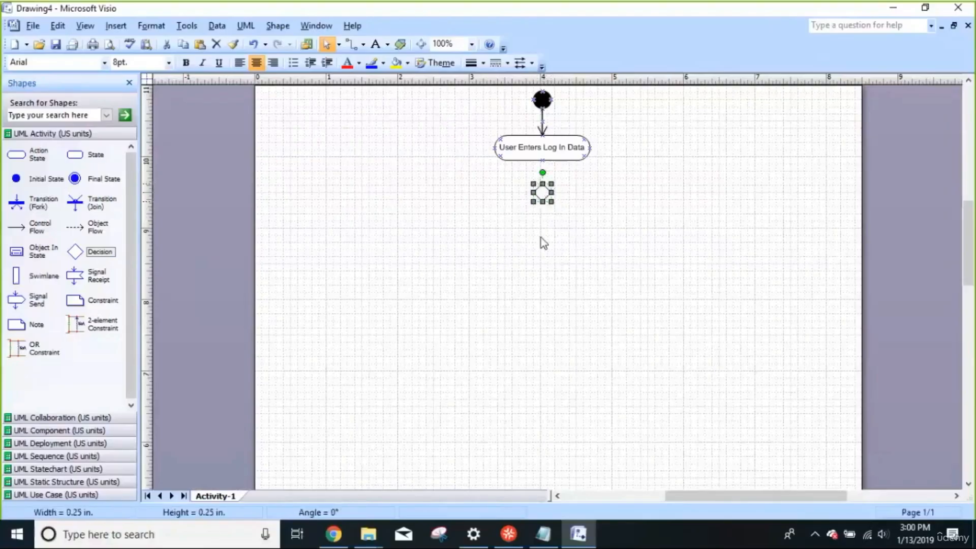
pyautogui.doubleClick(542, 192)
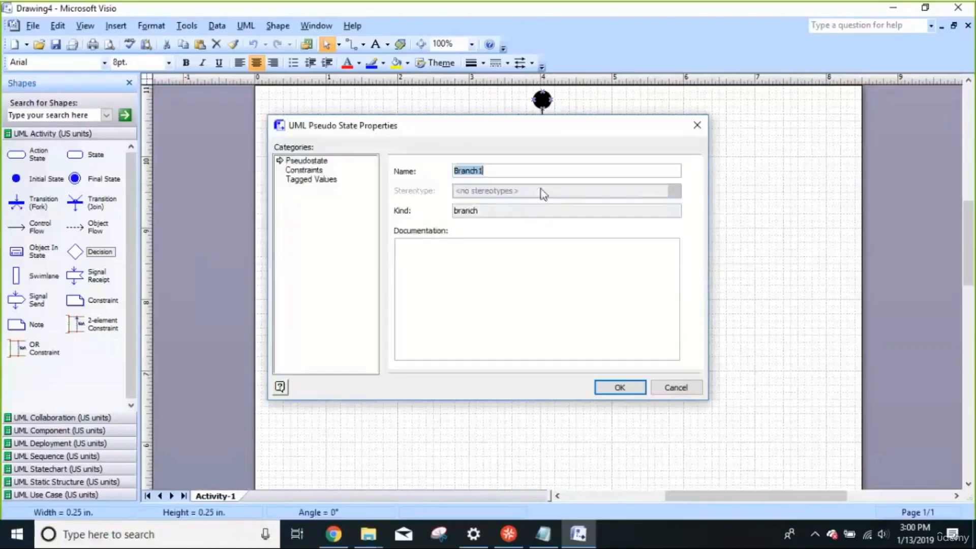
pyautogui.click(507, 173)
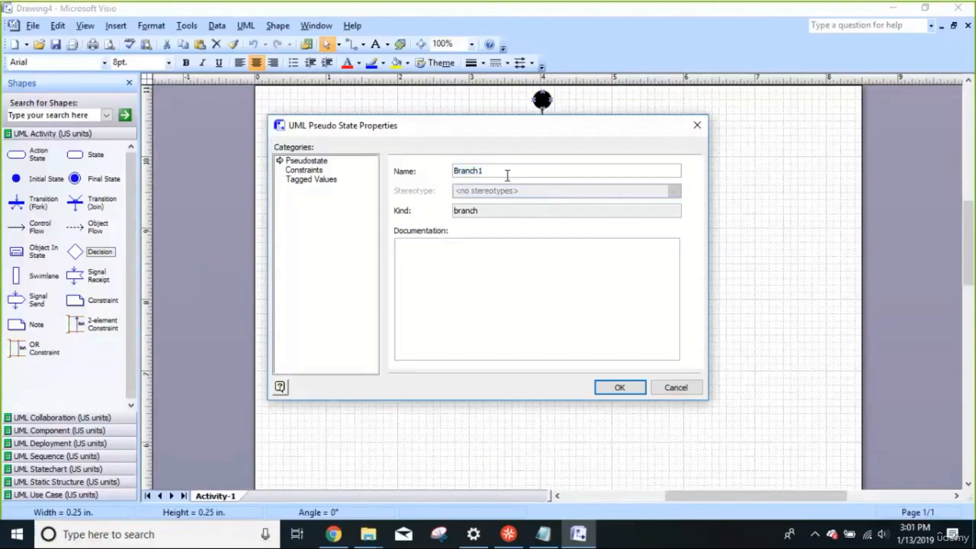
pyautogui.press('BackSpace')
pyautogui.press('BackSpace')
pyautogui.press('BackSpace')
pyautogui.press('BackSpace')
pyautogui.click(696, 126)
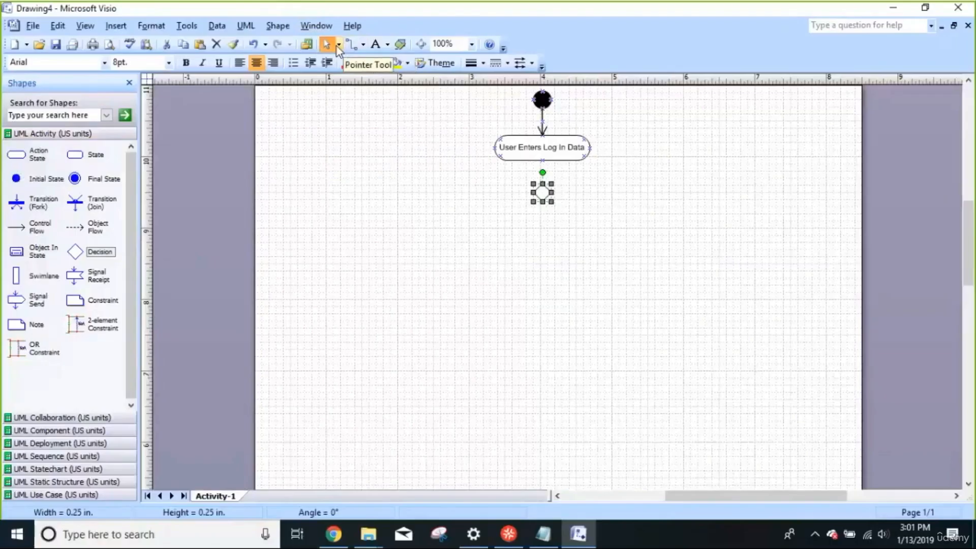
# Add a text box about 2.1 in wide reading "Is the login data valid?" to the right of the decision, level with it.
pyautogui.click(375, 45)
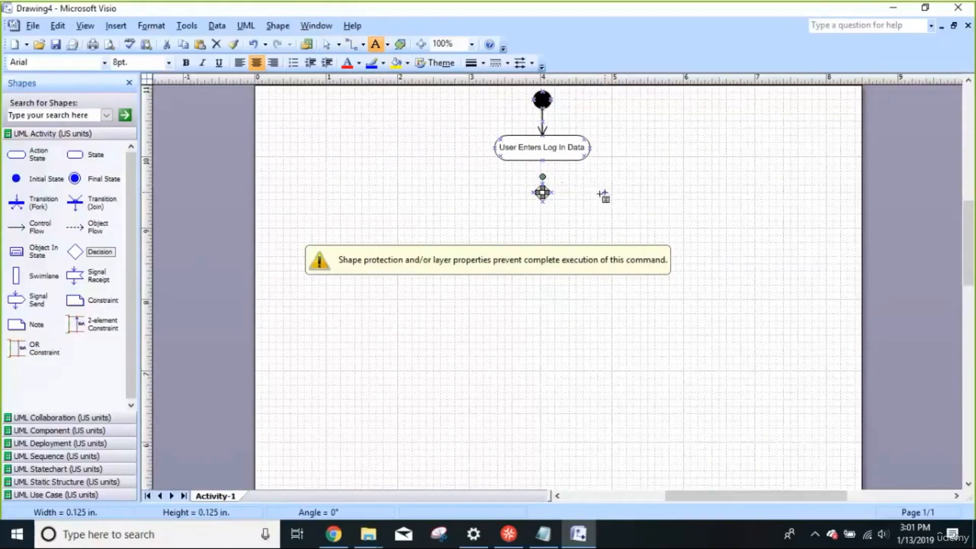
pyautogui.moveTo(598, 192); pyautogui.dragTo(748, 179)
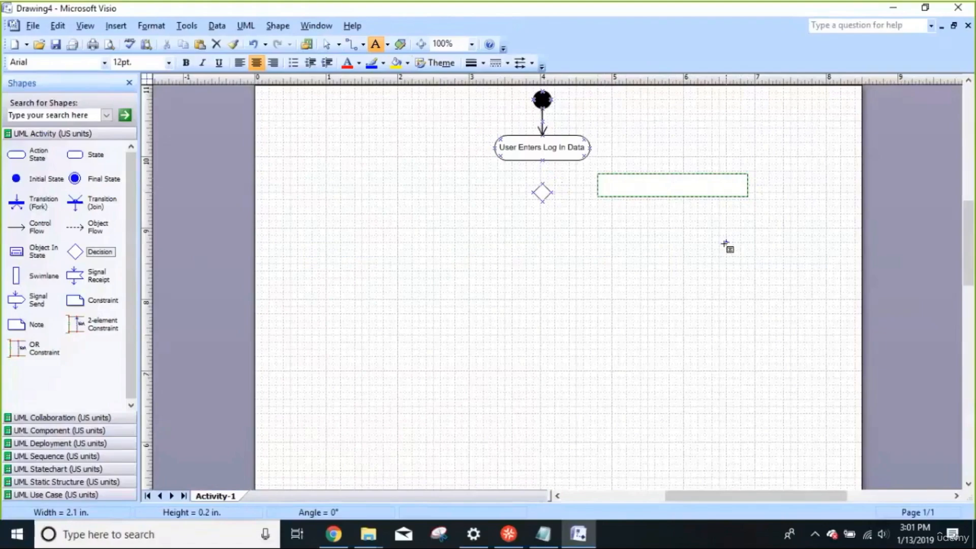
pyautogui.write('Is the login ')
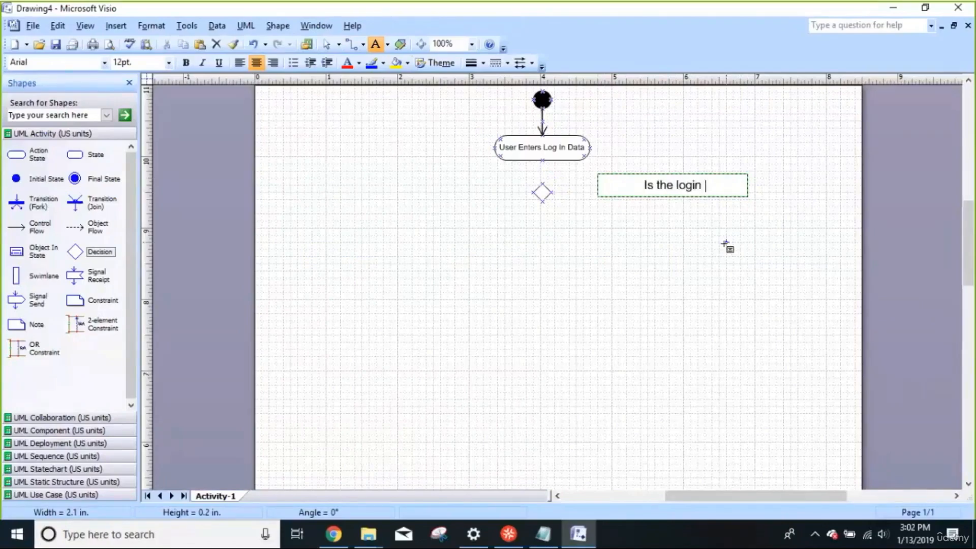
pyautogui.write('data ')
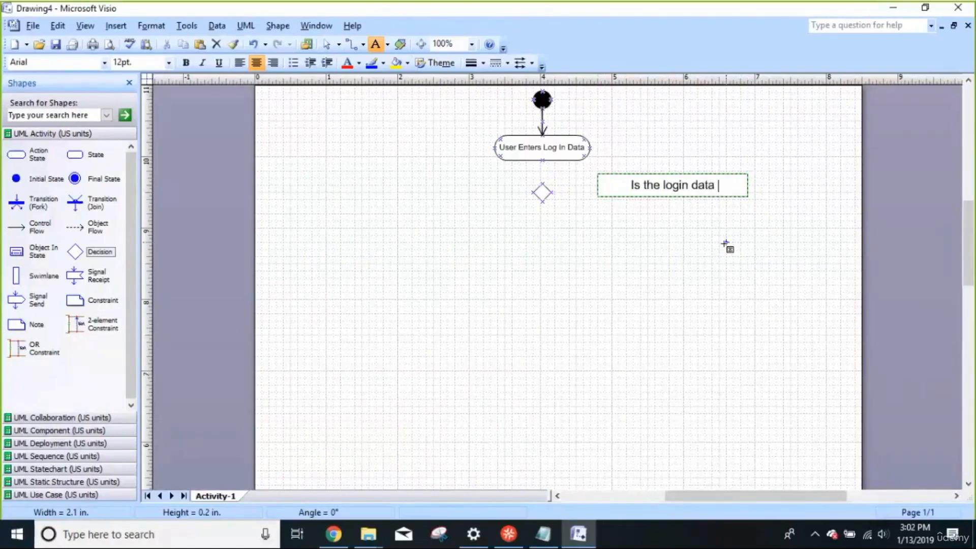
pyautogui.write('valid')
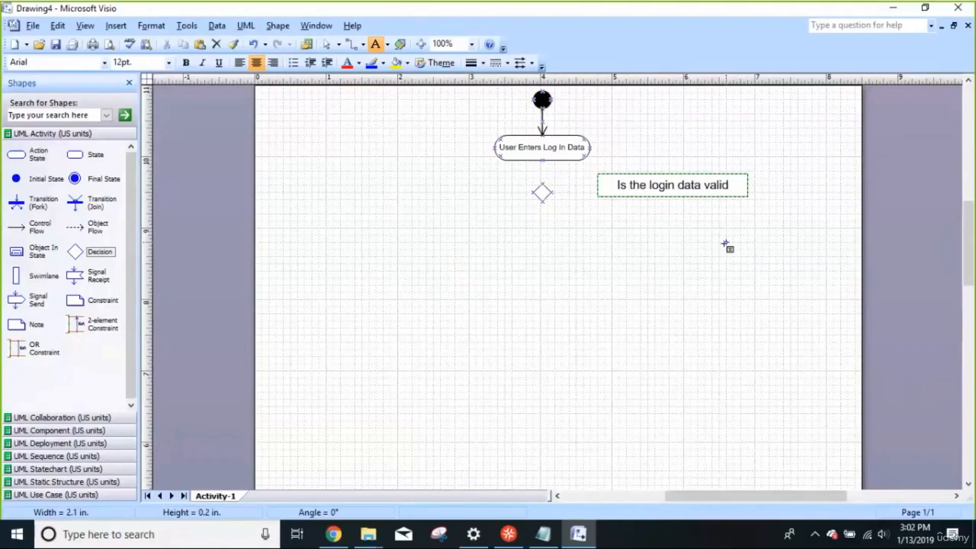
pyautogui.write('?')
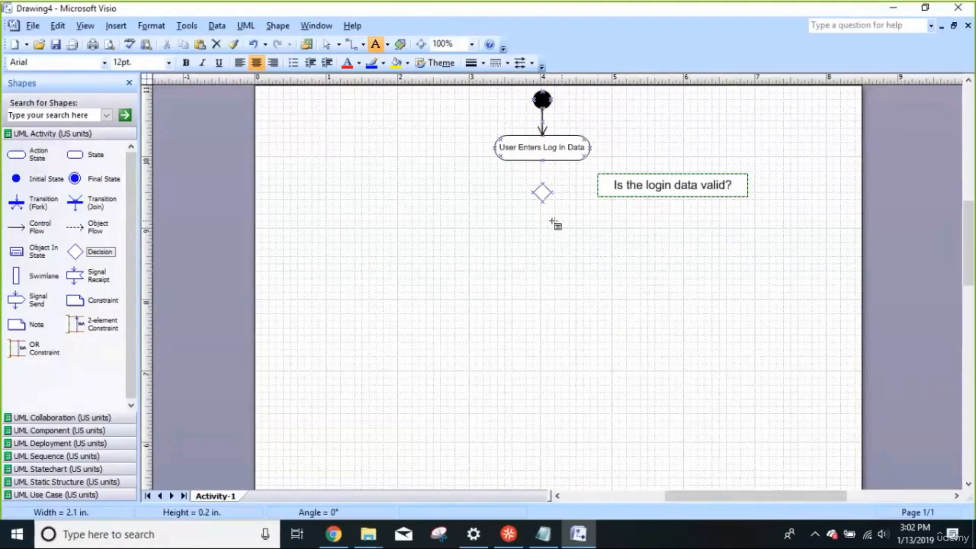
pyautogui.click(326, 48)
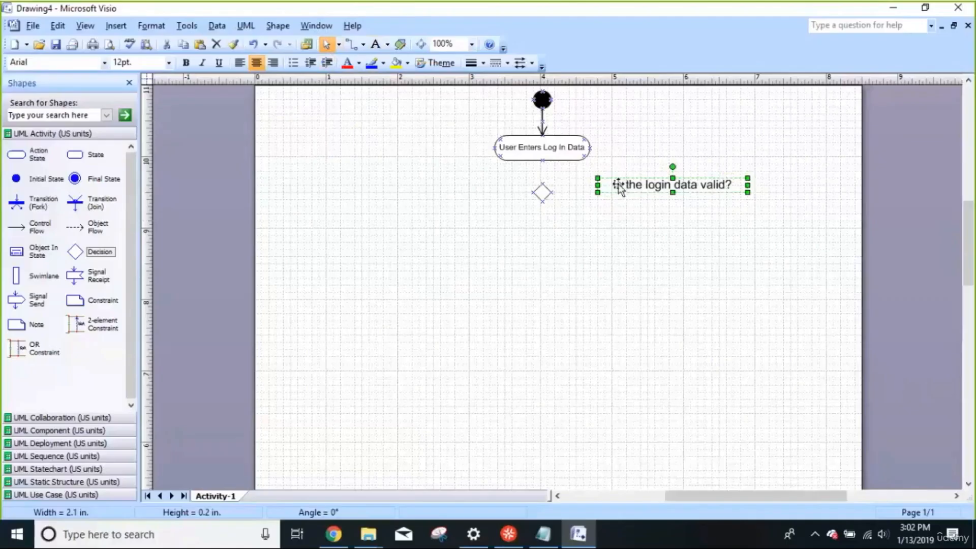
pyautogui.moveTo(613, 187); pyautogui.dragTo(597, 193)
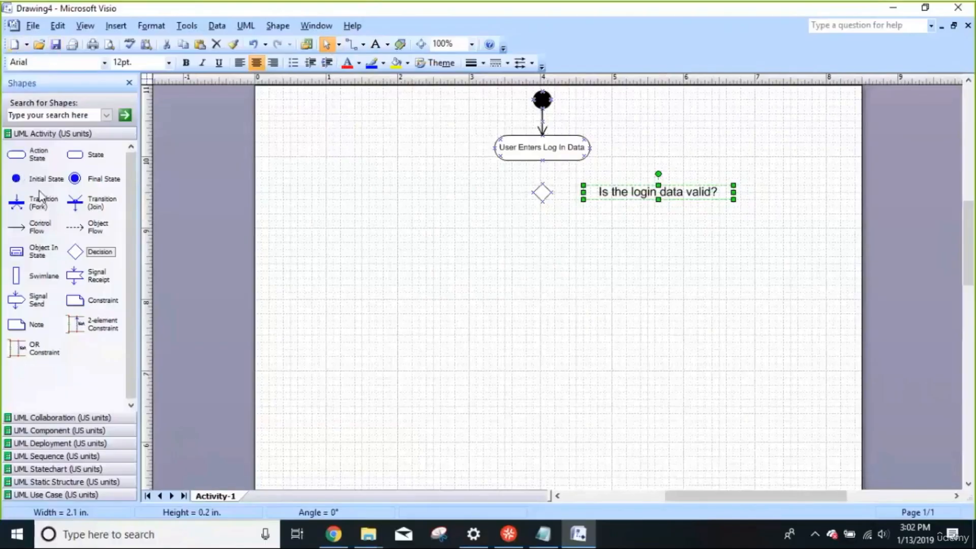
# Connect the lower edge of the "User Enters Log In Data" action state to the top of the decision with a Control Flow.
pyautogui.click(35, 226)
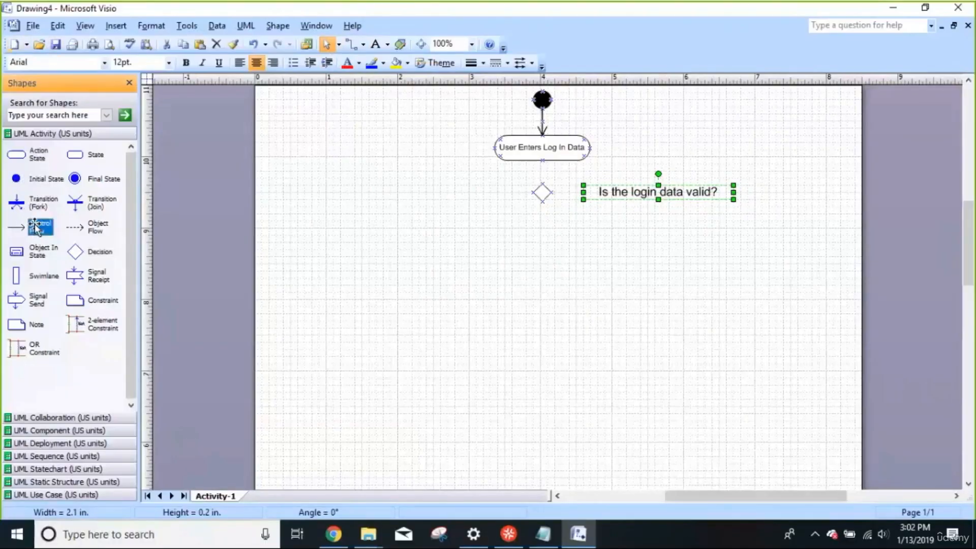
pyautogui.moveTo(35, 226); pyautogui.dragTo(542, 160)
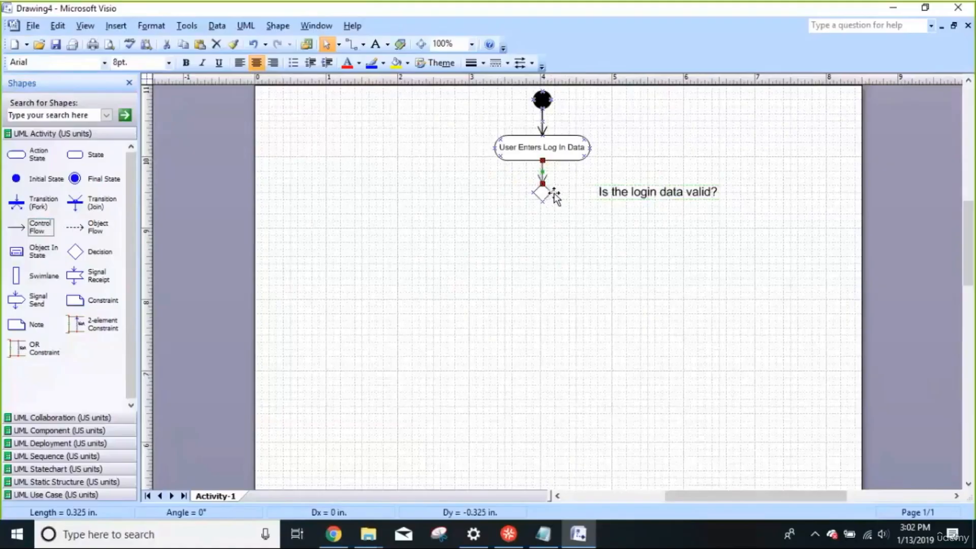
pyautogui.moveTo(554, 193)
pyautogui.mouseDown()
pyautogui.moveTo(593, 195)
pyautogui.moveTo(542, 188)
pyautogui.moveTo(553, 191)
pyautogui.mouseUp()
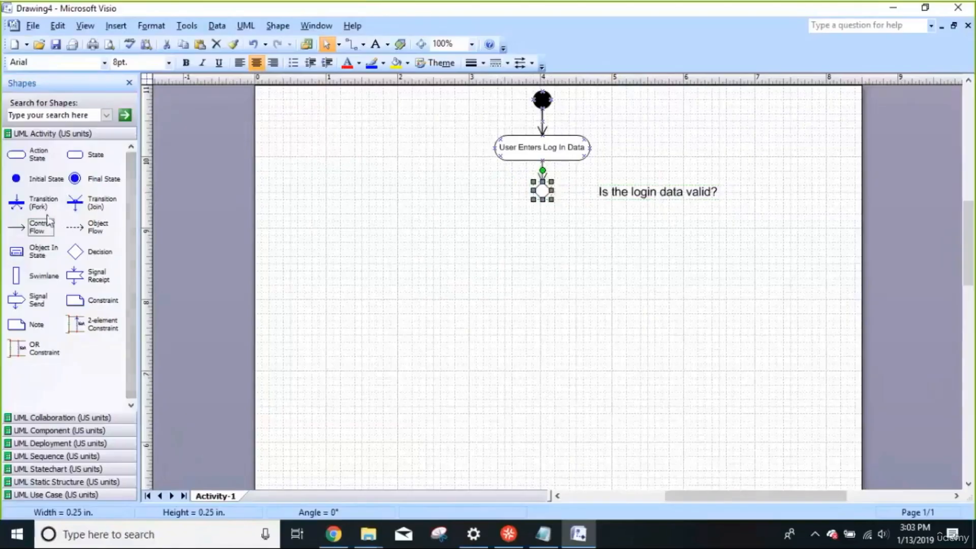
# Add a Control Flow from the decision's right corner to the "Is the login data valid?" text.
pyautogui.moveTo(603, 192); pyautogui.dragTo(594, 191)
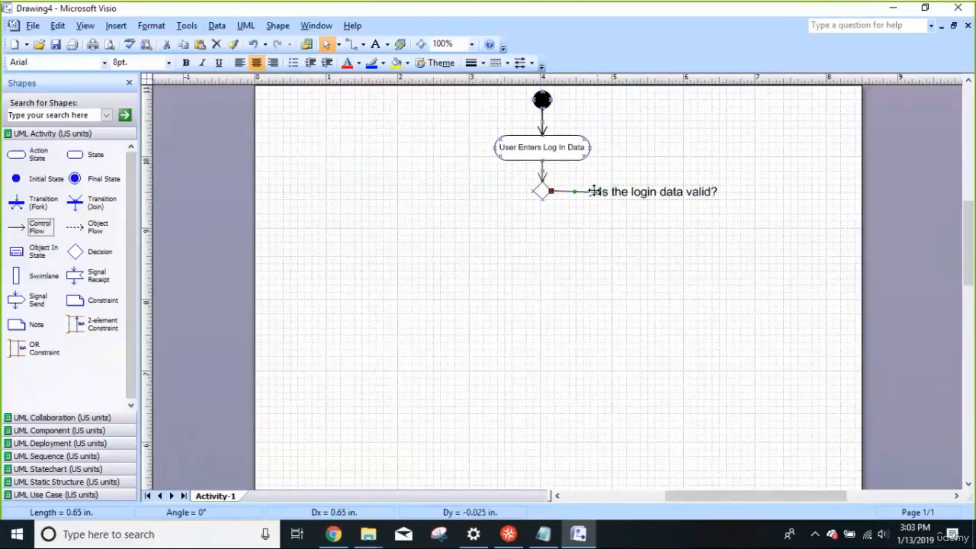
pyautogui.click(552, 191)
pyautogui.moveTo(553, 193); pyautogui.dragTo(552, 191)
pyautogui.moveTo(597, 192); pyautogui.dragTo(598, 191)
pyautogui.moveTo(552, 191); pyautogui.dragTo(551, 193)
pyautogui.click(642, 195)
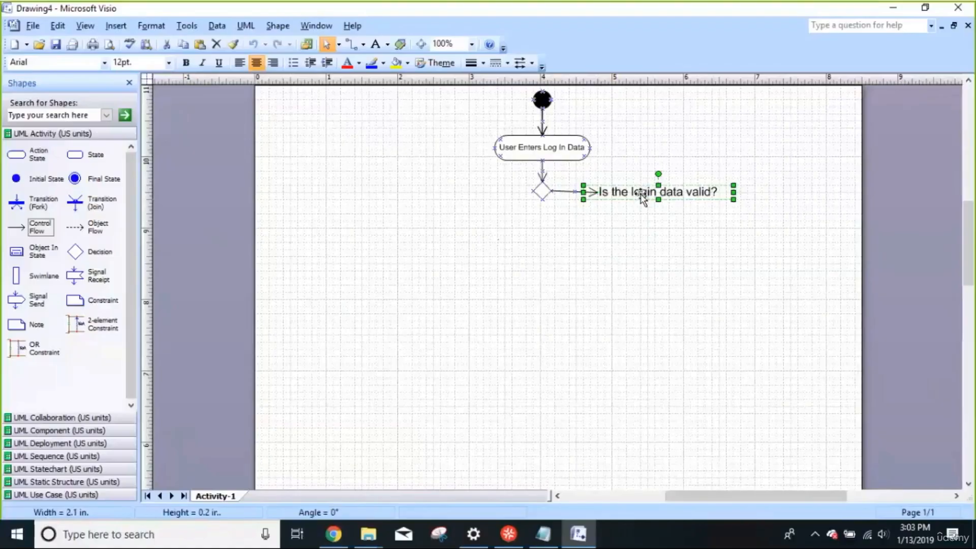
pyautogui.press('Escape')
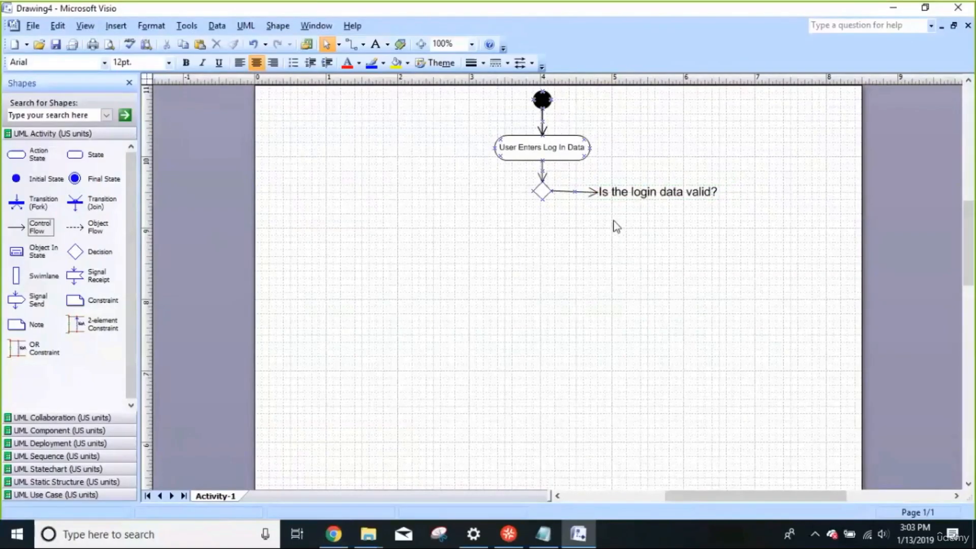
# Move the decision down slightly so its Control Flow to the question text runs horizontally.
pyautogui.click(543, 196)
pyautogui.moveTo(542, 198); pyautogui.dragTo(543, 201)
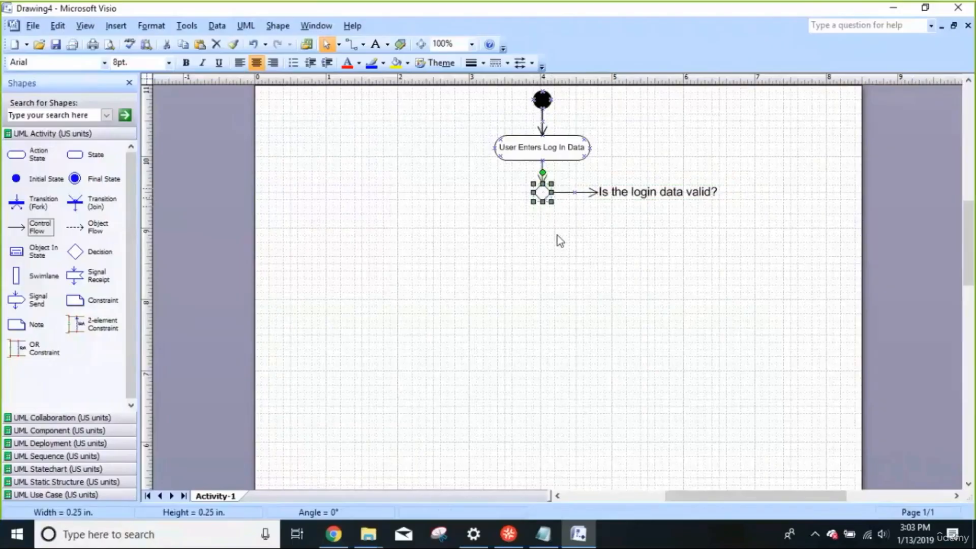
pyautogui.press('Escape')
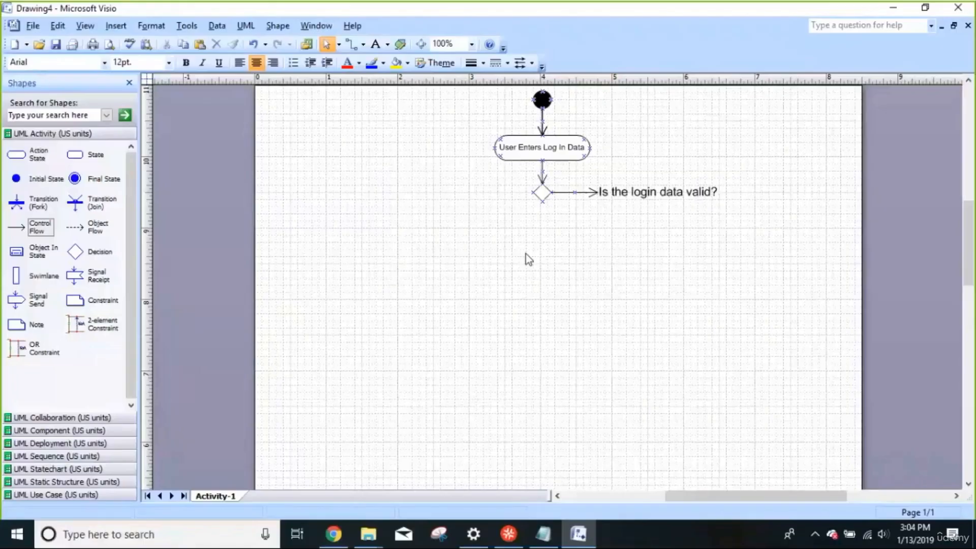
pyautogui.click(543, 177)
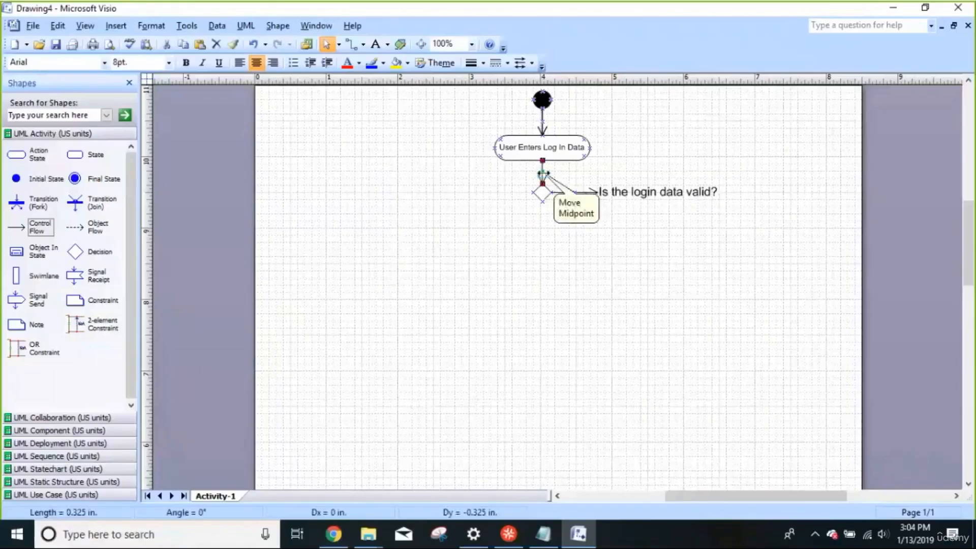
pyautogui.click(571, 192)
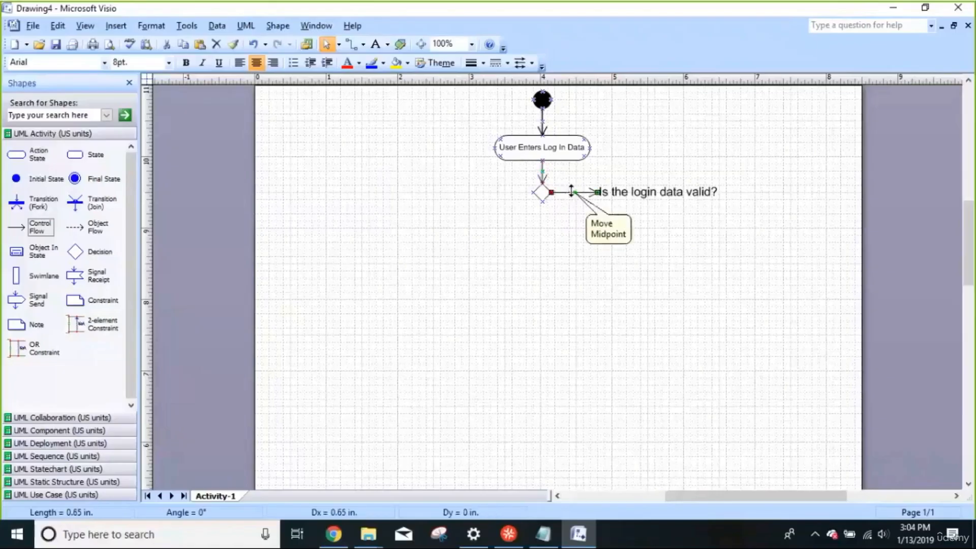
pyautogui.rightClick(572, 193)
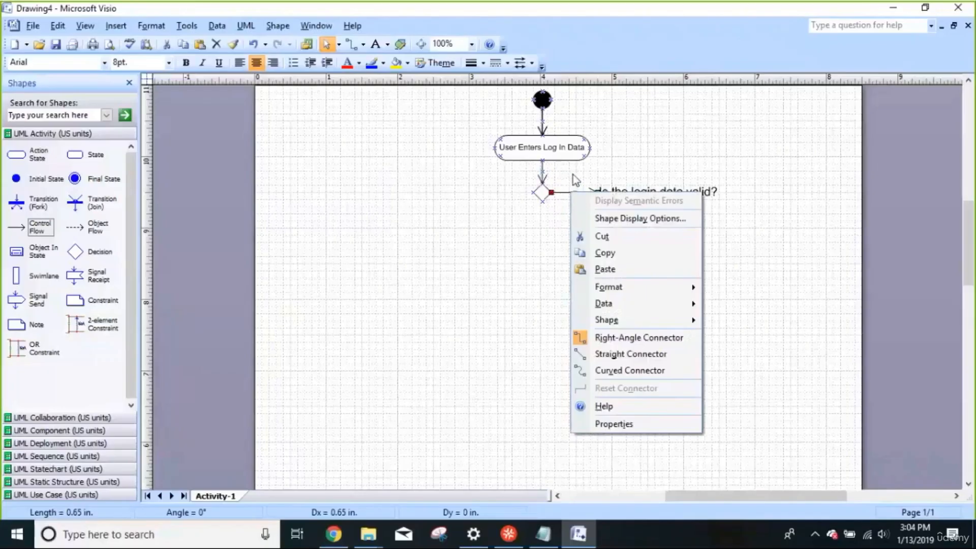
pyautogui.click(569, 177)
pyautogui.click(569, 177)
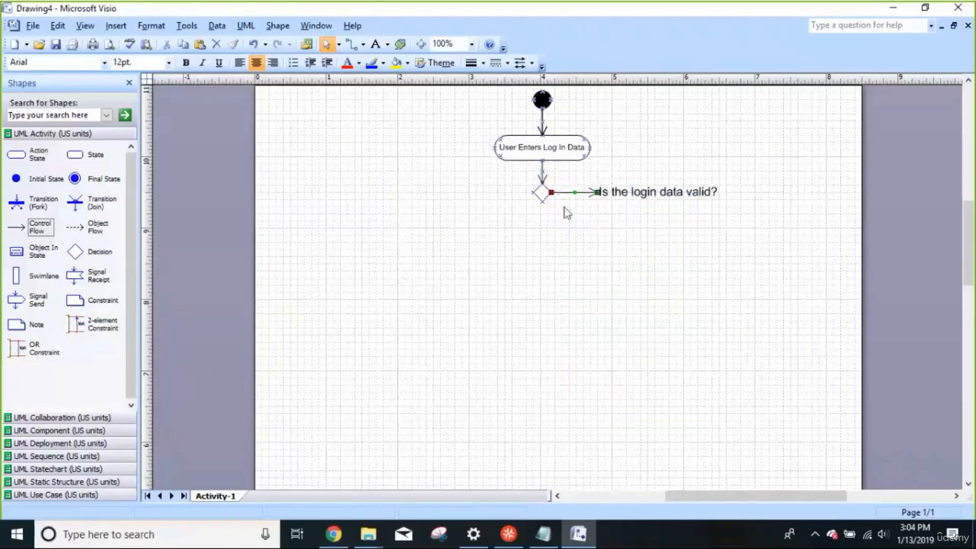
# Delete the Control Flow between the decision and the "Is the login data valid?" text.
pyautogui.click(570, 193)
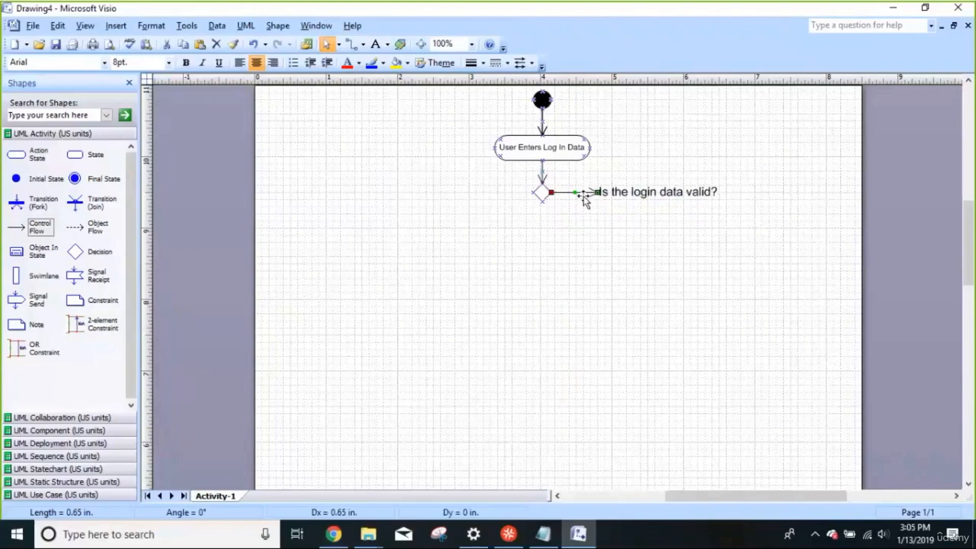
pyautogui.moveTo(594, 189); pyautogui.dragTo(102, 192)
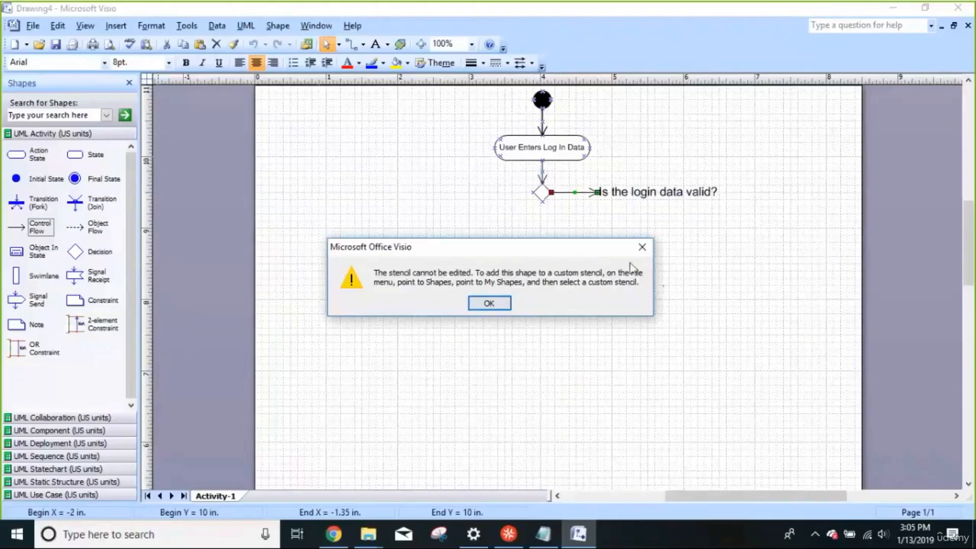
pyautogui.click(642, 247)
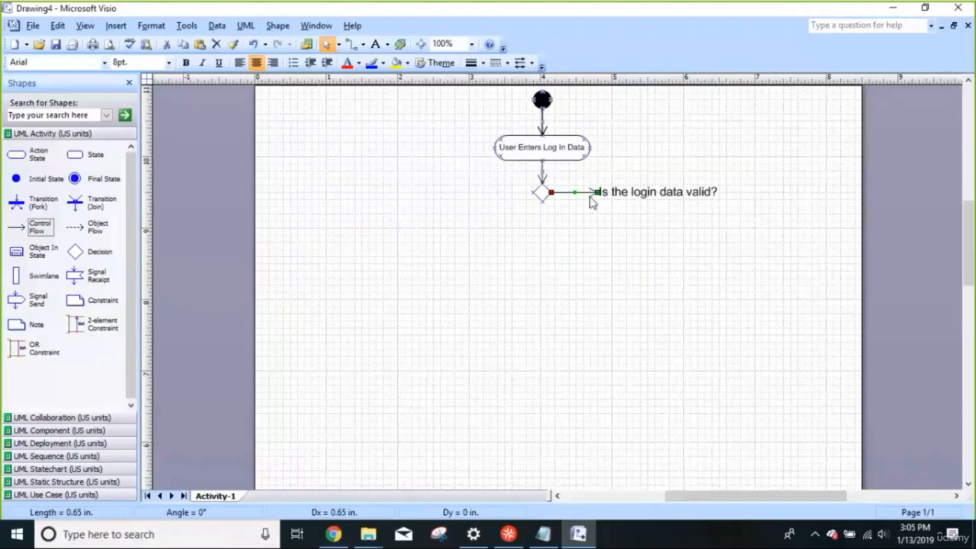
pyautogui.press('Delete')
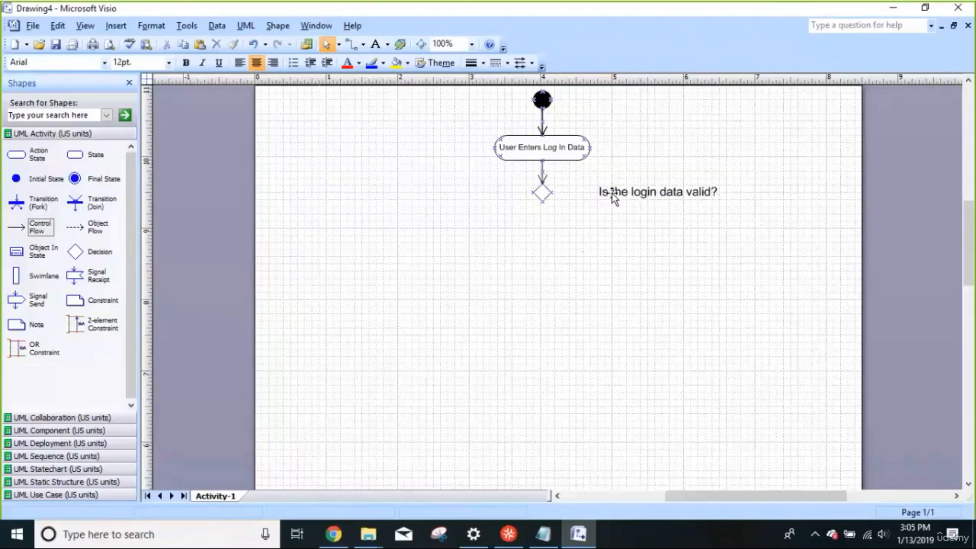
# Move the "Is the login data valid?" text closer to the decision and reposition the decision beneath the "User Enters Log In Data" action state.
pyautogui.moveTo(648, 194); pyautogui.dragTo(616, 193)
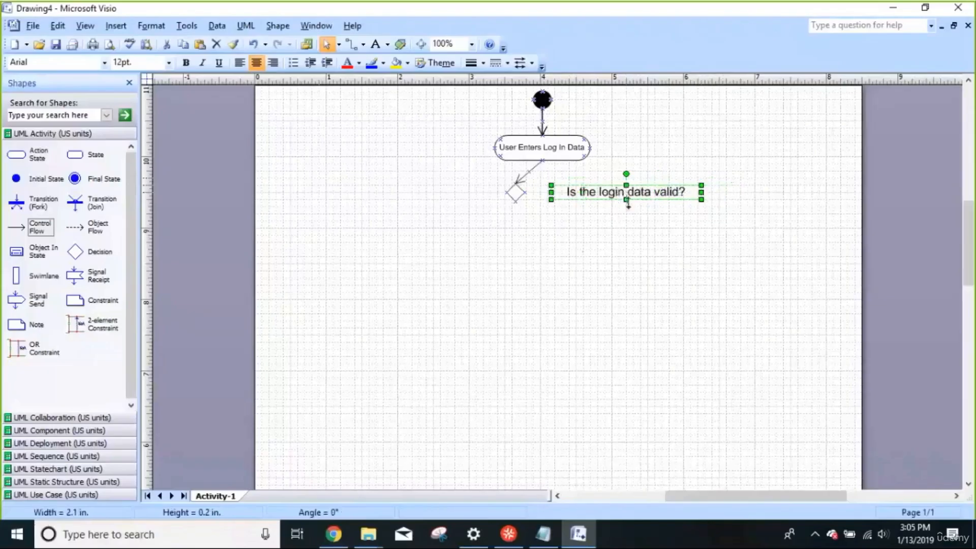
pyautogui.click(524, 196)
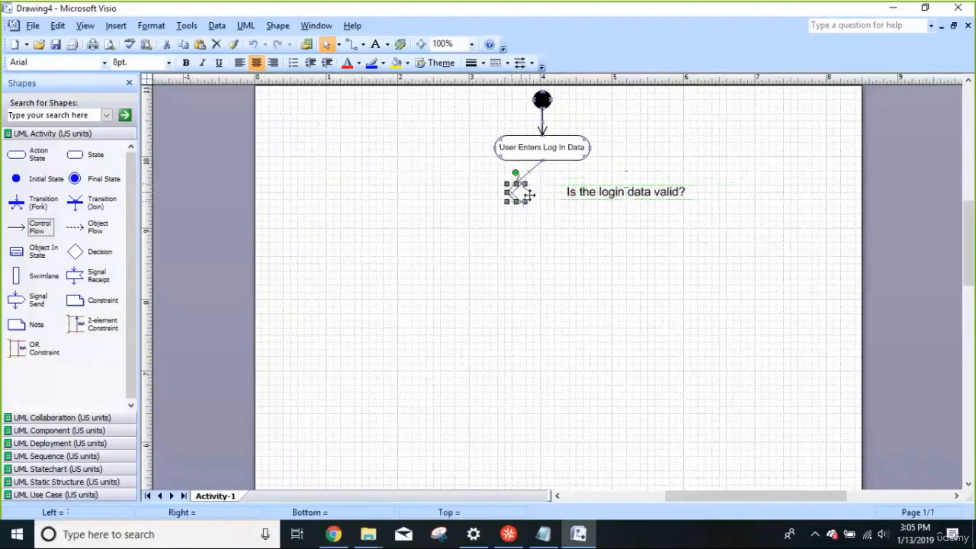
pyautogui.moveTo(533, 196); pyautogui.dragTo(546, 198)
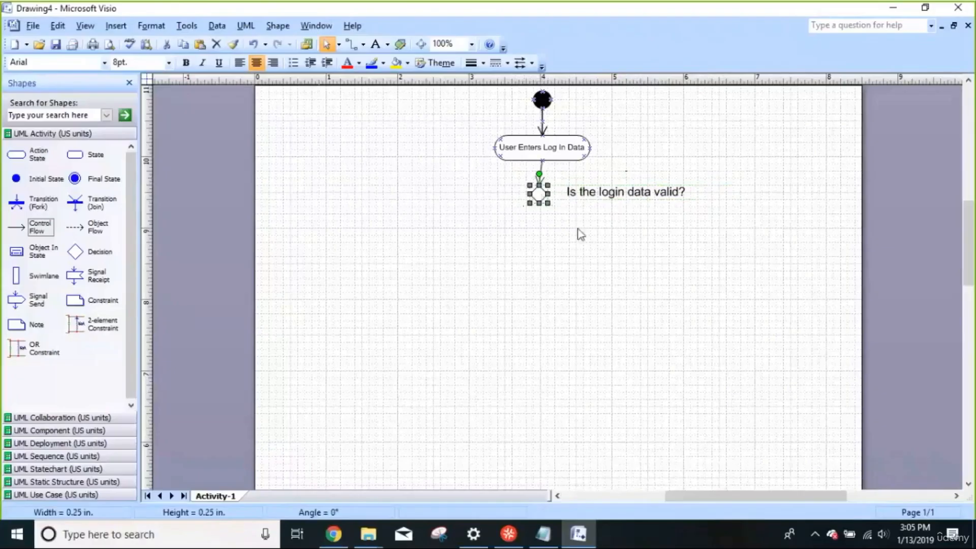
pyautogui.click(545, 265)
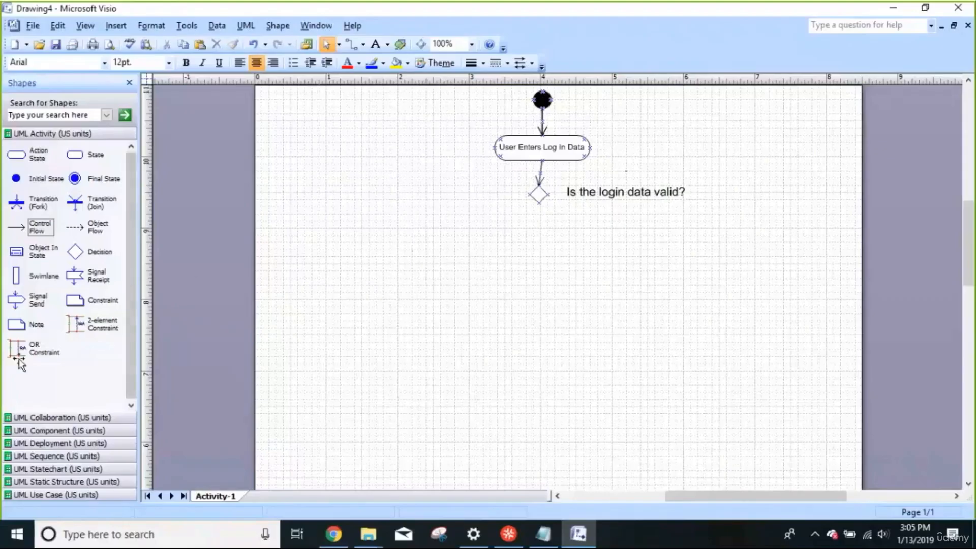
# Add an Action State centred below the decision.
pyautogui.click(39, 159)
pyautogui.moveTo(40, 159); pyautogui.dragTo(206, 217)
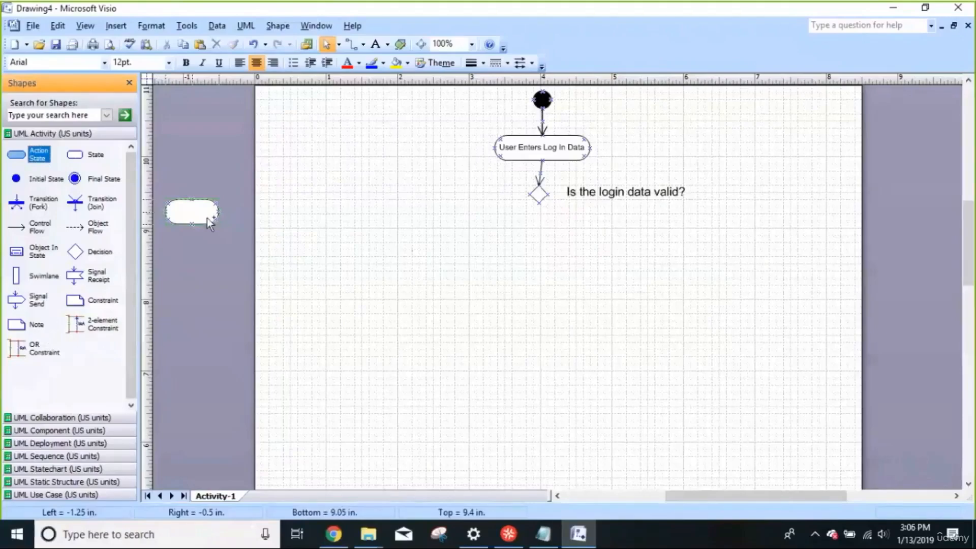
pyautogui.moveTo(206, 218); pyautogui.dragTo(540, 243)
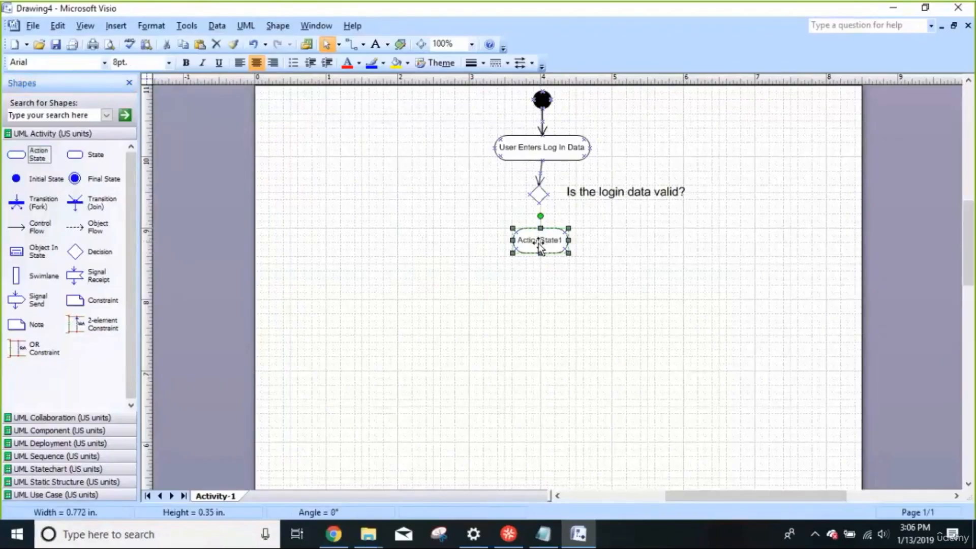
# Replace the default name of the action state below the decision with "User".
pyautogui.doubleClick(539, 244)
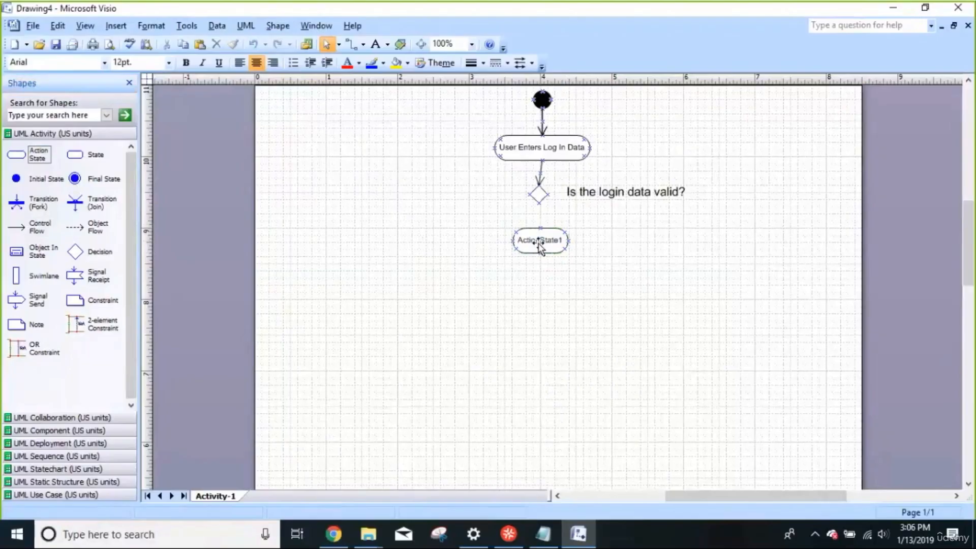
pyautogui.rightClick(539, 246)
pyautogui.press('Escape')
pyautogui.doubleClick(539, 243)
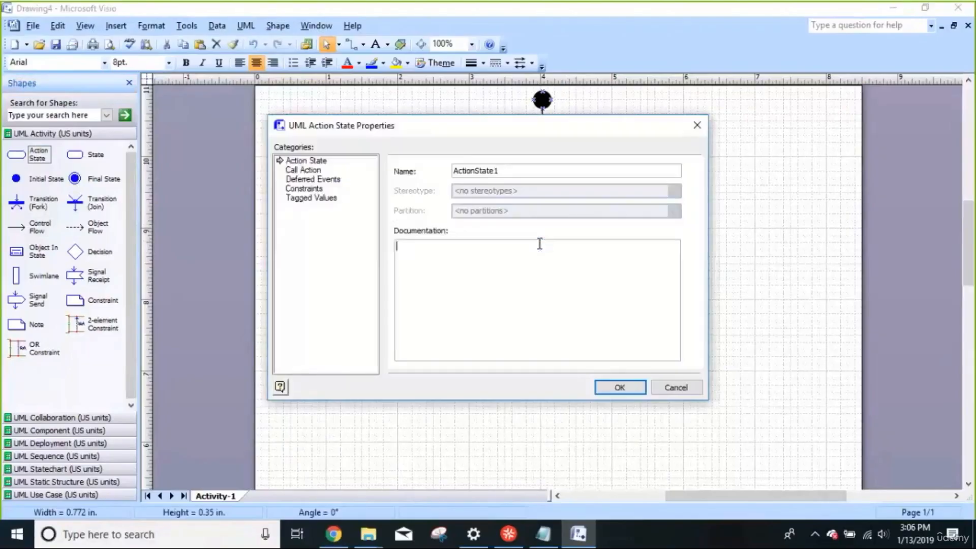
pyautogui.click(552, 173)
pyautogui.press('BackSpace')
pyautogui.press('BackSpace')
pyautogui.press('BackSpace')
pyautogui.press('BackSpace')
pyautogui.press('BackSpace')
pyautogui.press('BackSpace')
pyautogui.press('BackSpace')
pyautogui.press('BackSpace')
pyautogui.press('BackSpace')
pyautogui.press('BackSpace')
pyautogui.press('BackSpace')
pyautogui.press('BackSpace')
pyautogui.write('User')
pyautogui.write('BLE TO LOGIN SUCCE')
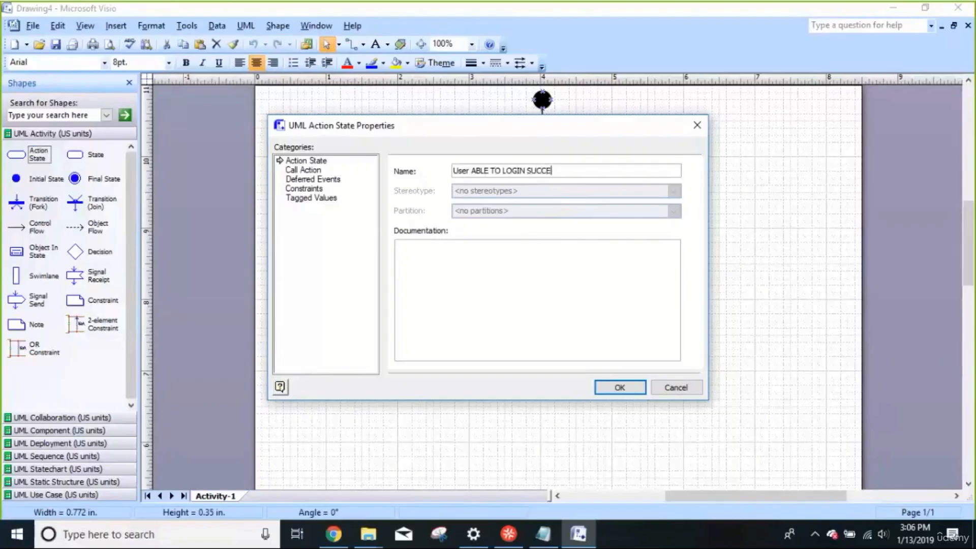
pyautogui.write('SSFULLY')
pyautogui.press('BackSpace')
pyautogui.press('BackSpace')
pyautogui.press('BackSpace')
pyautogui.press('BackSpace')
pyautogui.press('BackSpace')
pyautogui.press('BackSpace')
pyautogui.press('BackSpace')
pyautogui.press('BackSpace')
pyautogui.press('BackSpace')
pyautogui.press('BackSpace')
pyautogui.press('BackSpace')
pyautogui.press('BackSpace')
pyautogui.press('BackSpace')
pyautogui.press('BackSpace')
pyautogui.press('BackSpace')
pyautogui.press('BackSpace')
pyautogui.press('BackSpace')
pyautogui.press('BackSpace')
pyautogui.press('BackSpace')
pyautogui.press('BackSpace')
pyautogui.press('BackSpace')
pyautogui.press('BackSpace')
pyautogui.press('BackSpace')
pyautogui.press('BackSpace')
pyautogui.press('BackSpace')
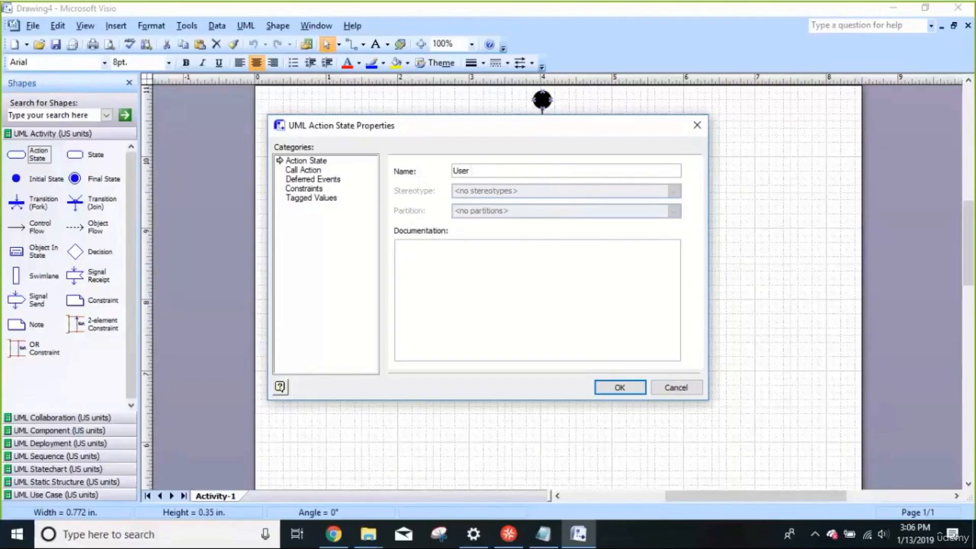
# Complete the action state's name as "User able to login successfully" and apply it.
pyautogui.write('able to login successful')
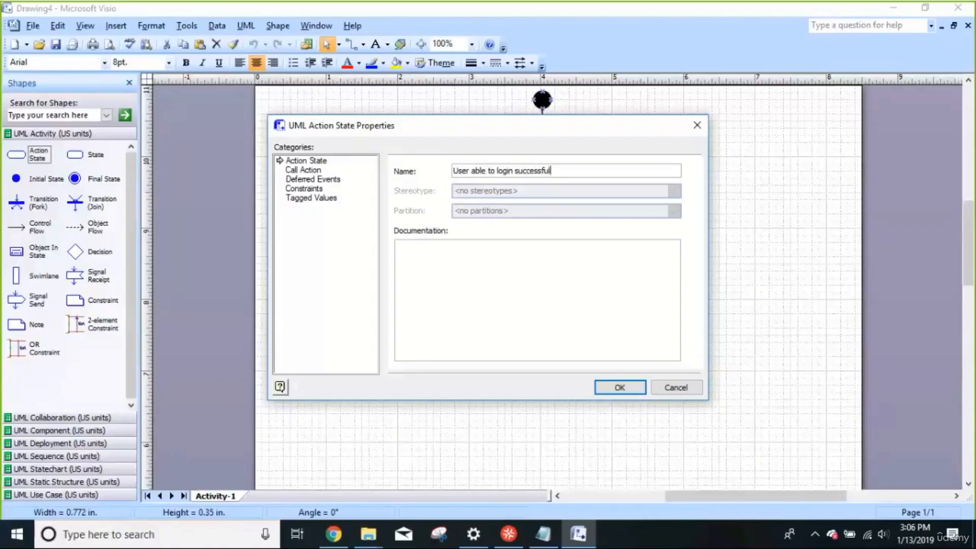
pyautogui.write('ly')
pyautogui.click(626, 388)
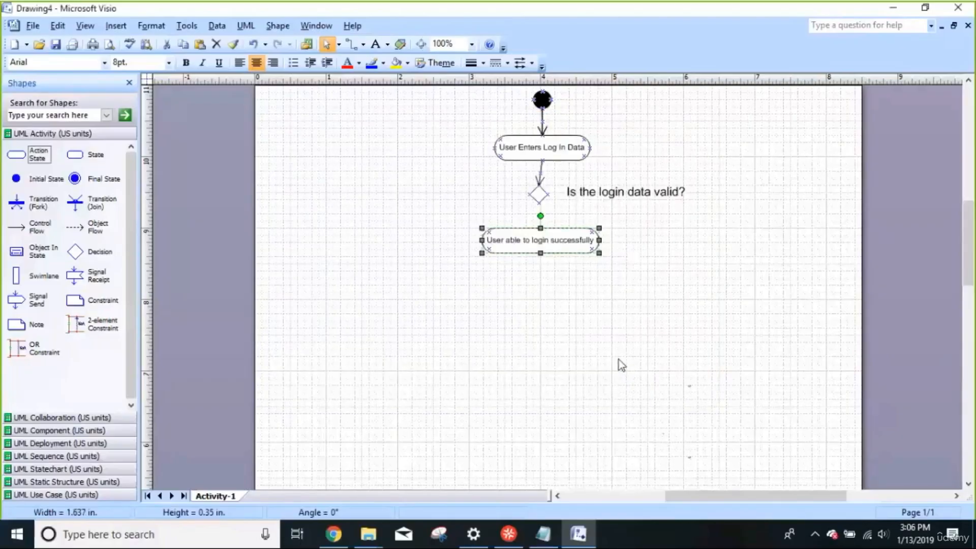
# Connect the decision's bottom corner to the top of the "User able to login successfully" action state with a Control Flow.
pyautogui.click(540, 186)
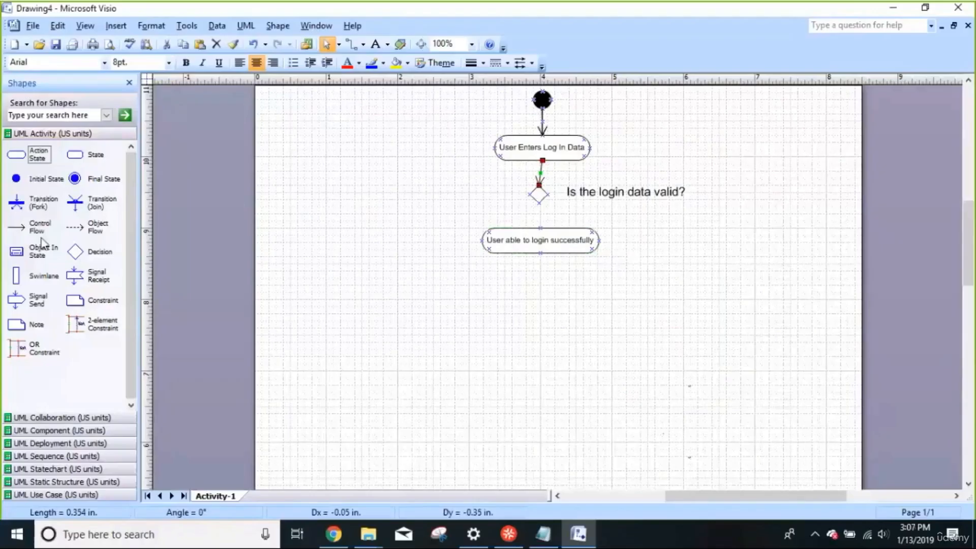
pyautogui.click(42, 229)
pyautogui.moveTo(42, 230); pyautogui.dragTo(539, 203)
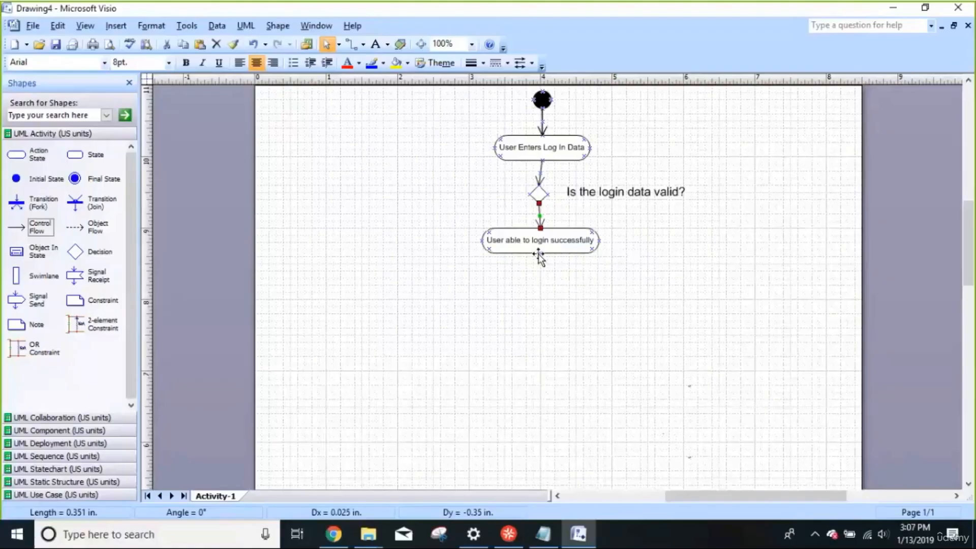
# Add the guard "Yes" to the Control Flow below the decision and move the "User able to login successfully" action state down slightly.
pyautogui.doubleClick(542, 215)
pyautogui.doubleClick(541, 217)
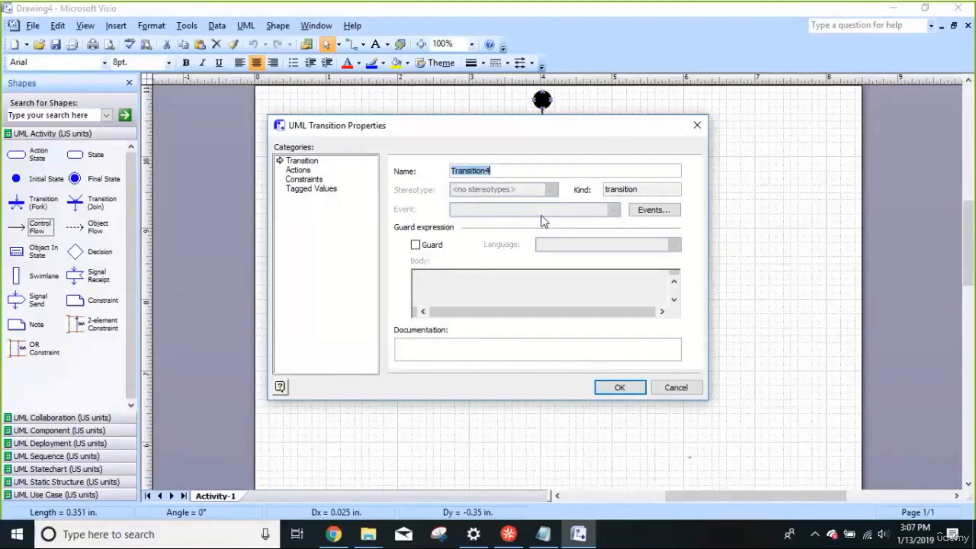
pyautogui.click(414, 245)
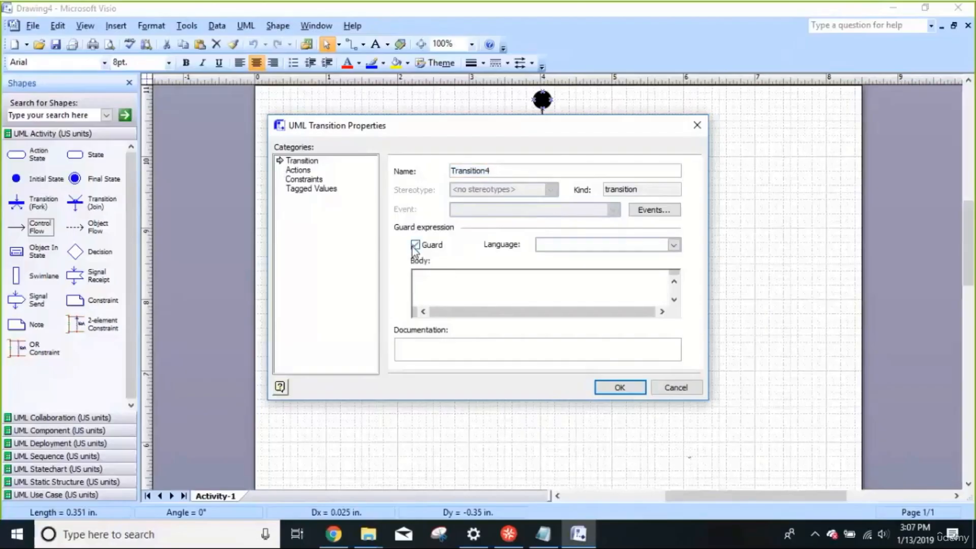
pyautogui.click(416, 277)
pyautogui.write('y')
pyautogui.press('BackSpace')
pyautogui.write('Yes')
pyautogui.click(607, 388)
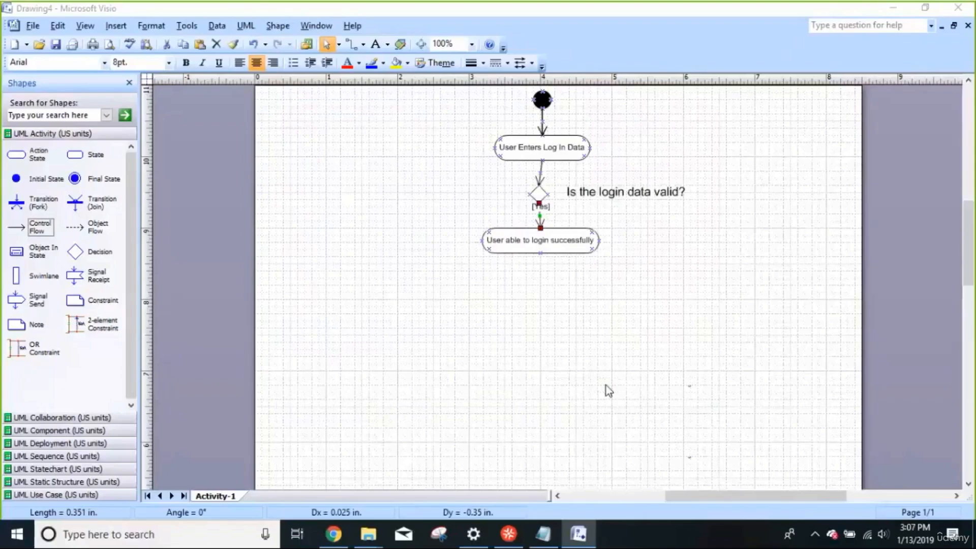
pyautogui.click(543, 249)
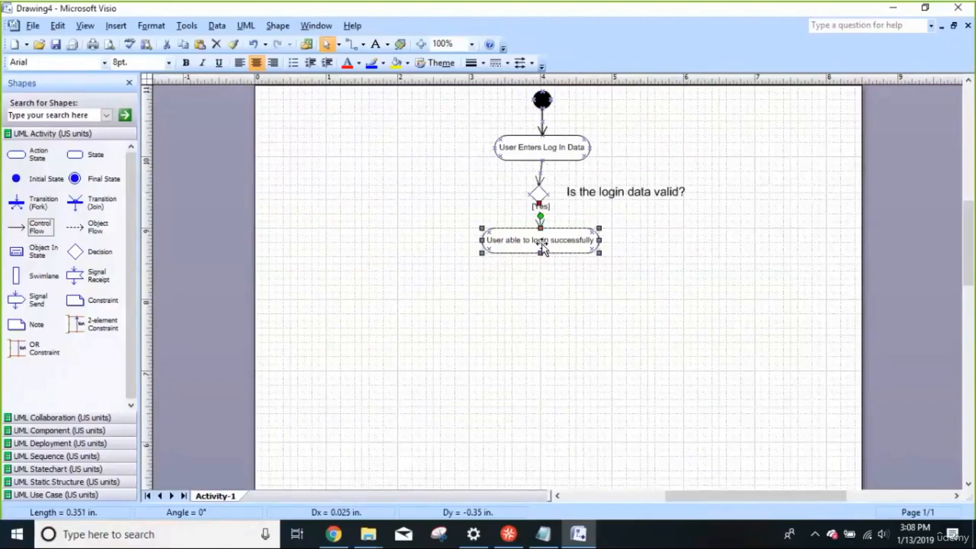
pyautogui.moveTo(543, 249); pyautogui.dragTo(544, 258)
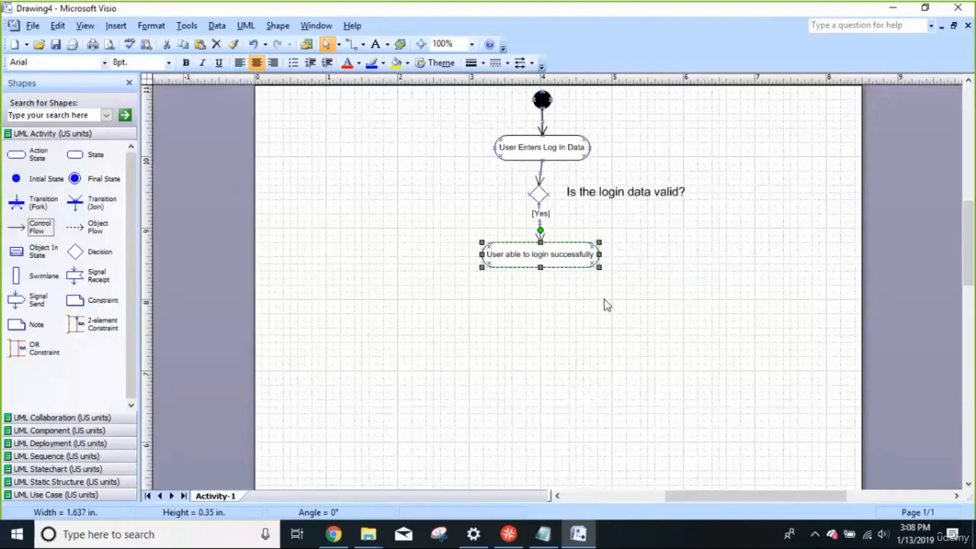
# Add a Final State below "User able to login successfully" and connect that action state to it with a vertical Control Flow.
pyautogui.click(105, 178)
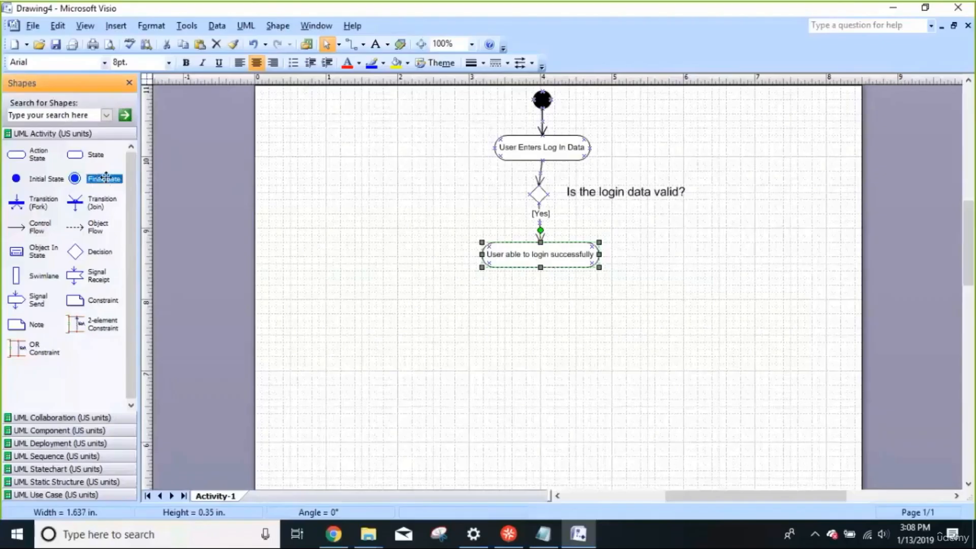
pyautogui.moveTo(104, 179); pyautogui.dragTo(542, 317)
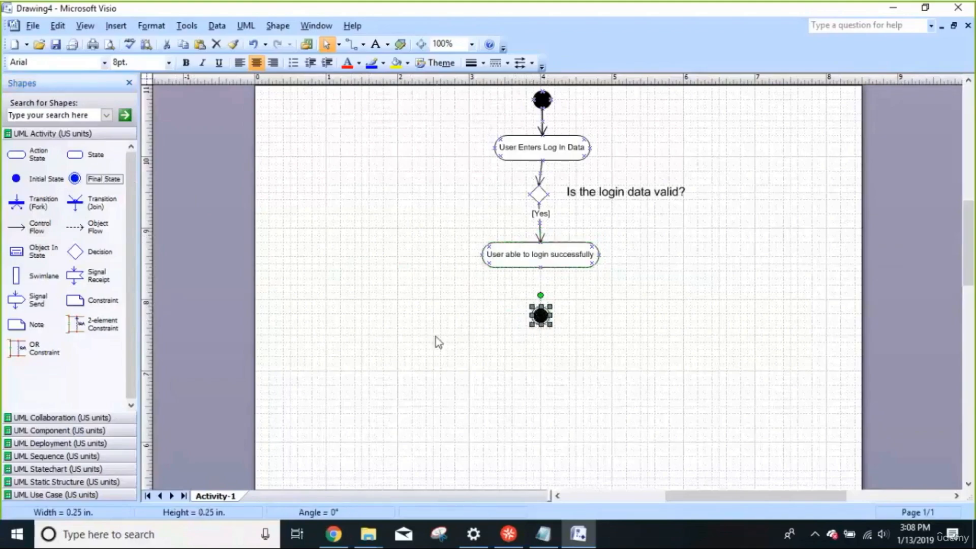
pyautogui.moveTo(41, 226); pyautogui.dragTo(540, 267)
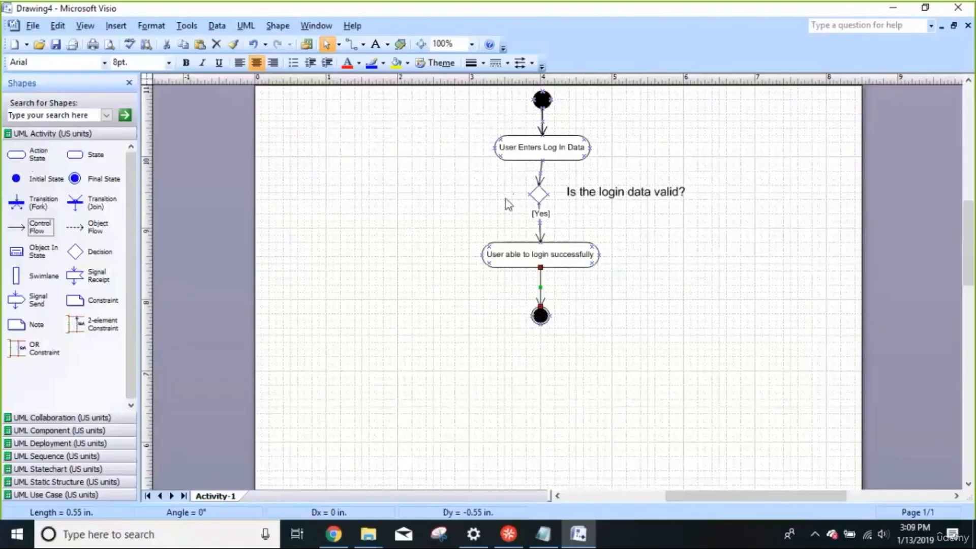
# Add an Action State named "System displays error message" to the left of the decision, roughly level with it.
pyautogui.click(33, 157)
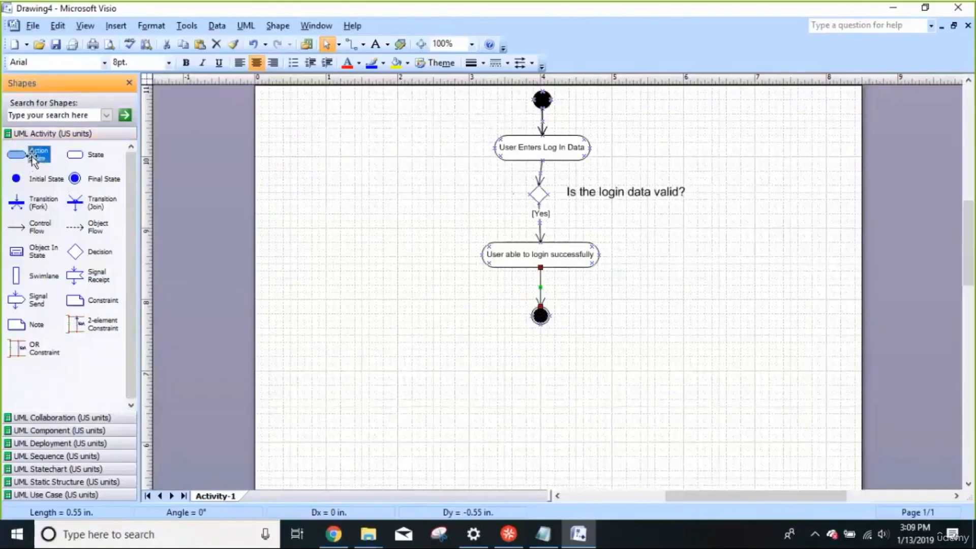
pyautogui.moveTo(33, 158); pyautogui.dragTo(422, 196)
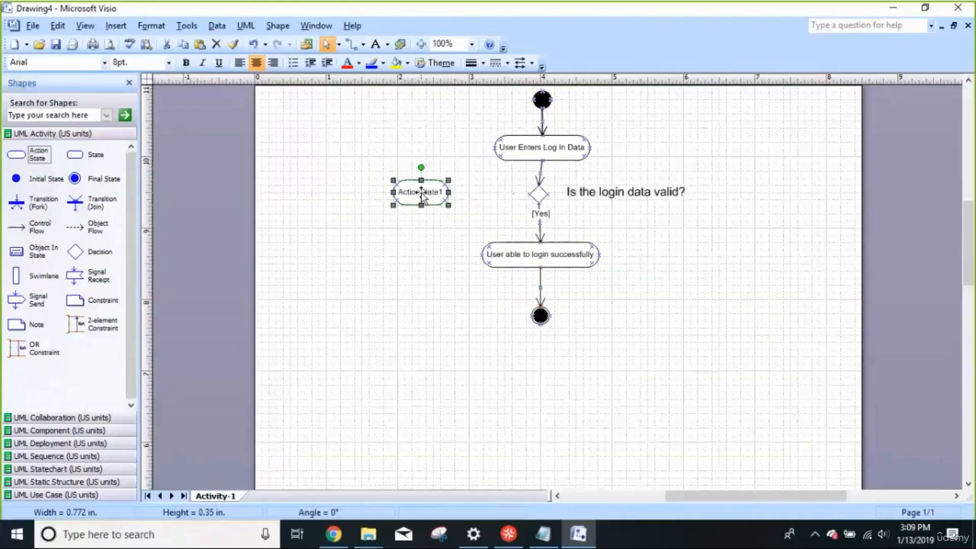
pyautogui.doubleClick(422, 196)
pyautogui.doubleClick(420, 196)
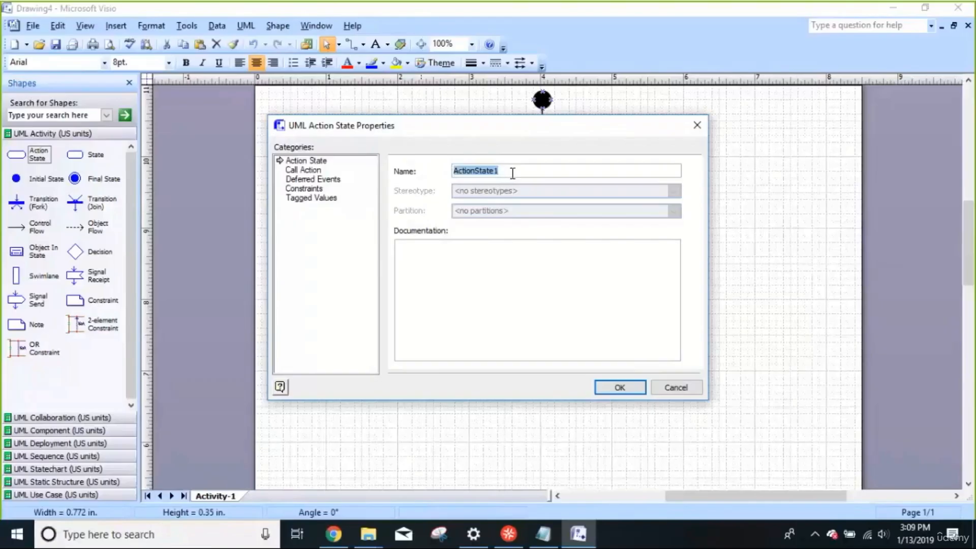
pyautogui.press('BackSpace')
pyautogui.write('System displays error message')
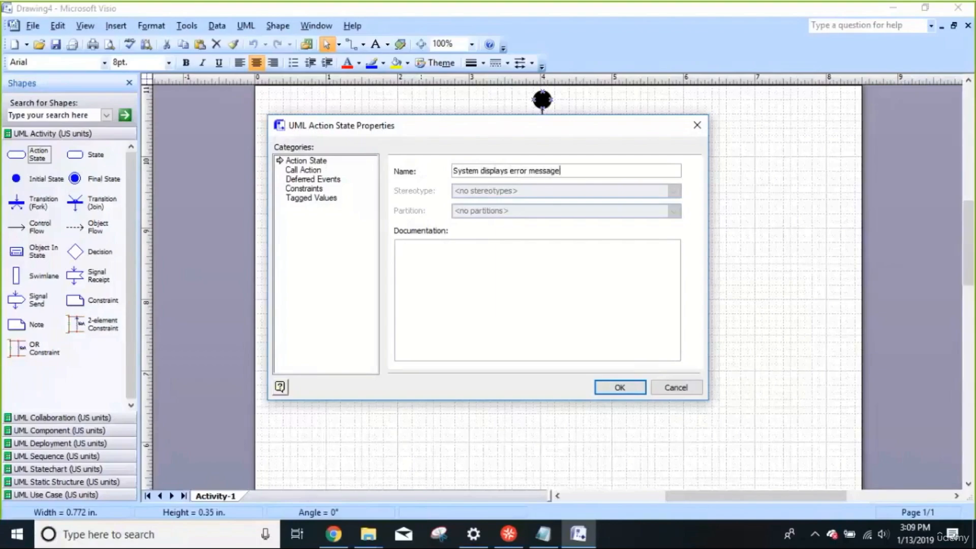
pyautogui.click(621, 388)
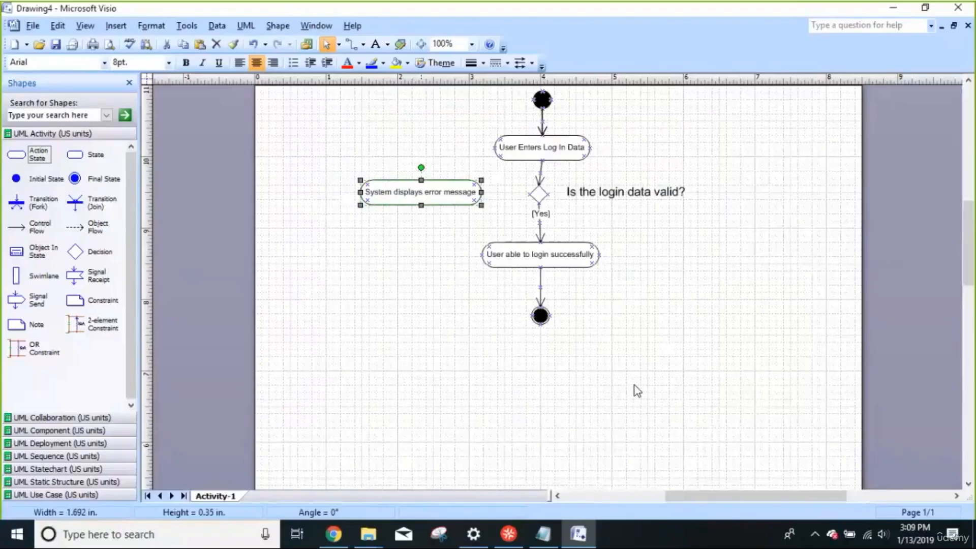
# Connect the decision's left corner to the right side of the "System displays error message" action state with a Control Flow pointing to it.
pyautogui.click(42, 229)
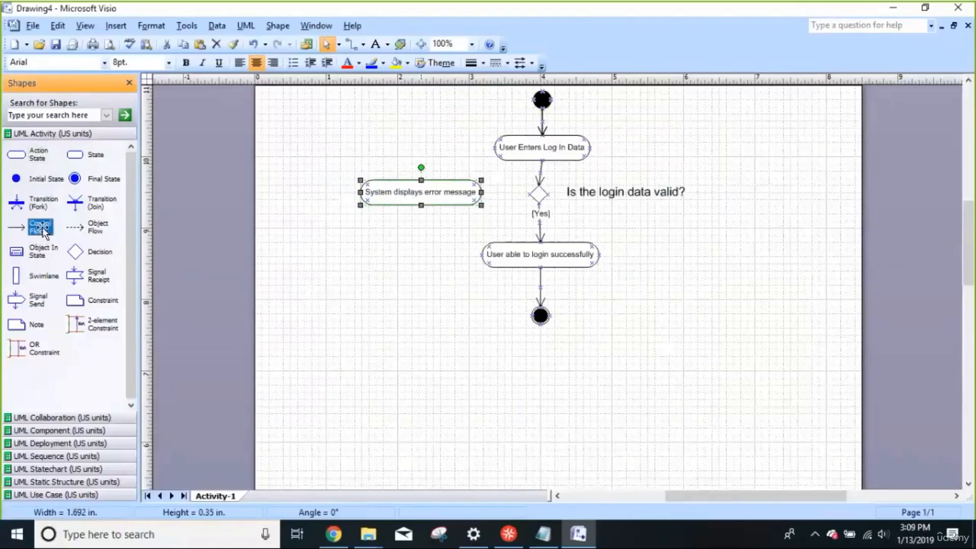
pyautogui.moveTo(41, 229); pyautogui.dragTo(482, 192)
pyautogui.moveTo(404, 234); pyautogui.dragTo(524, 193)
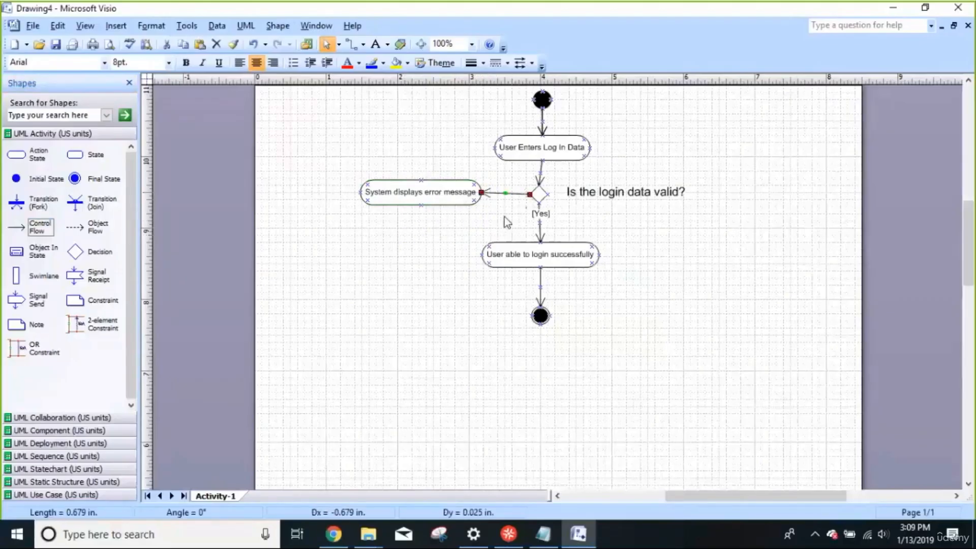
pyautogui.click(531, 194)
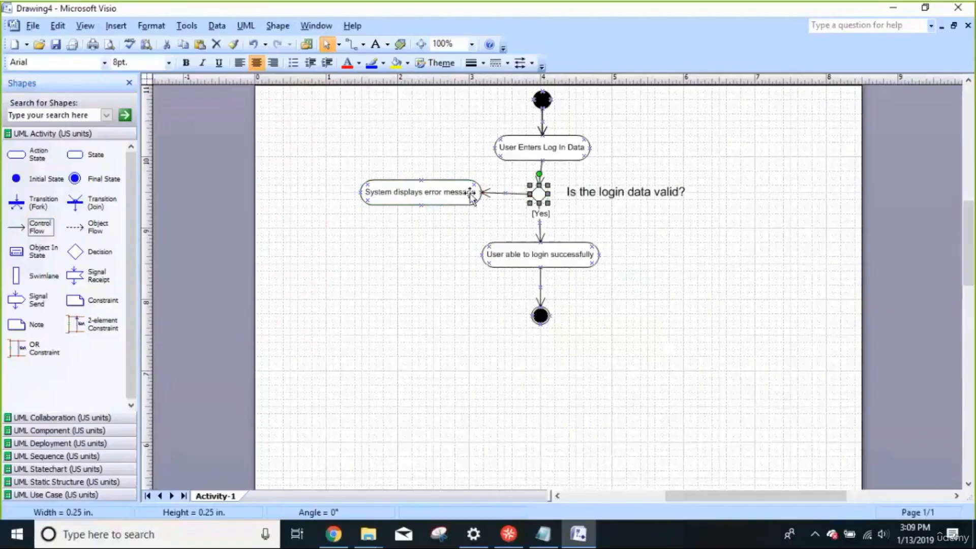
# Clear the transition name of the Control Flow into "System displays error message" and add the guard "No" to it.
pyautogui.click(499, 192)
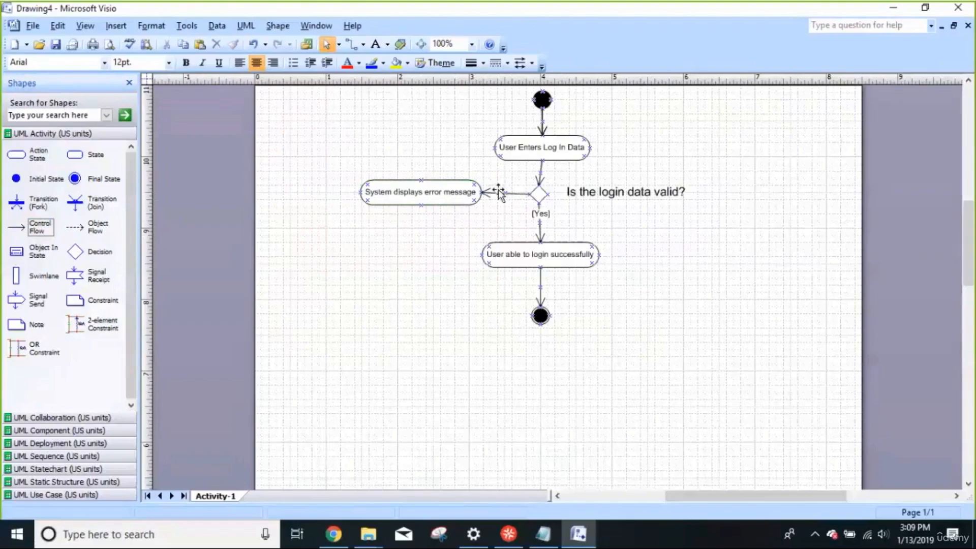
pyautogui.doubleClick(498, 193)
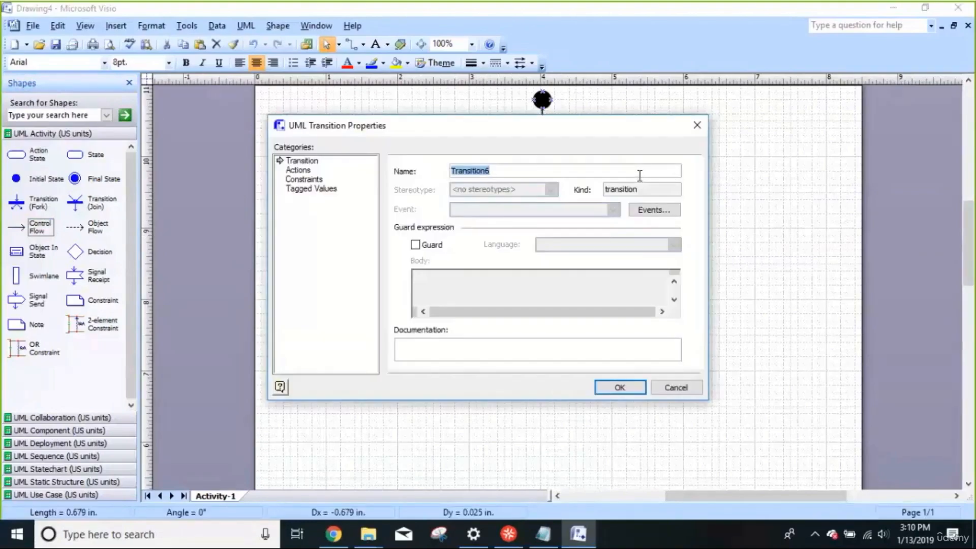
pyautogui.press('Delete')
pyautogui.click(415, 246)
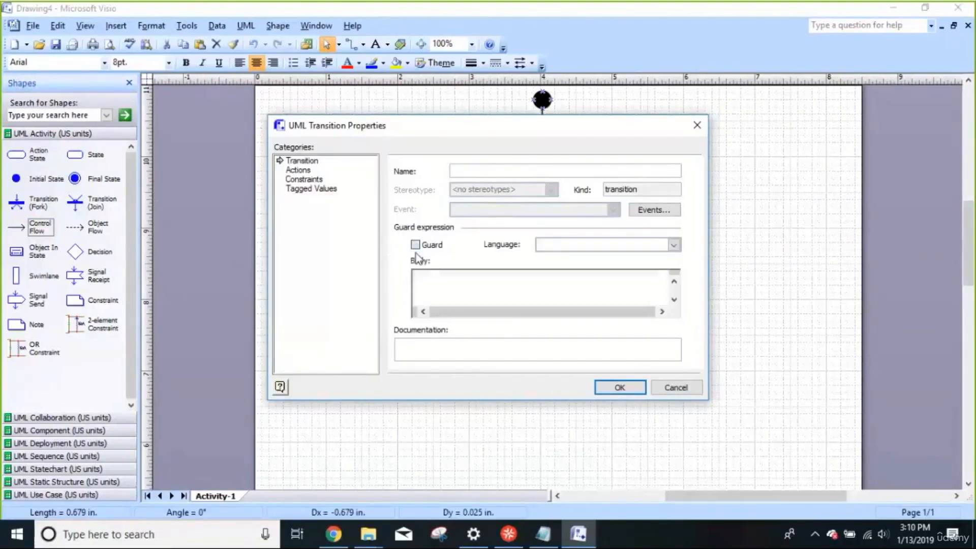
pyautogui.click(431, 274)
pyautogui.write('No')
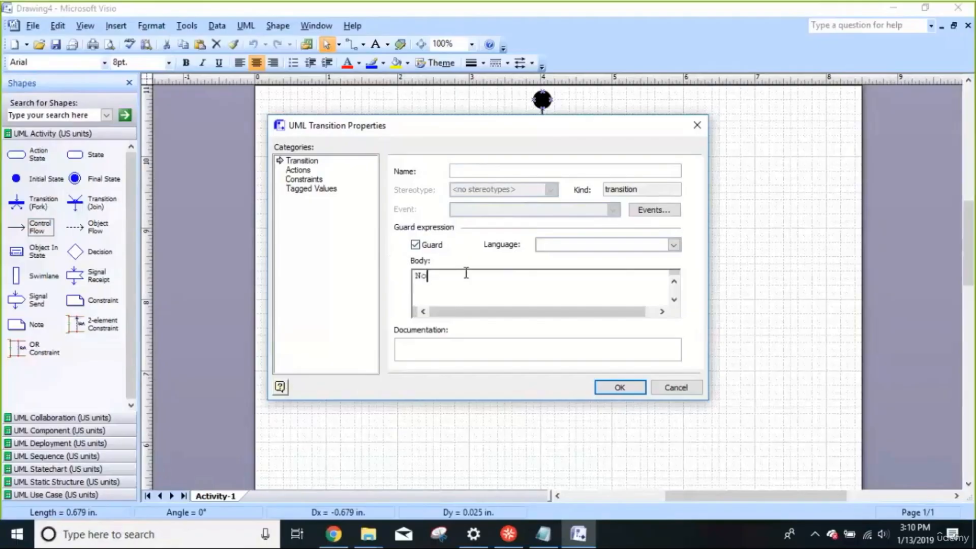
pyautogui.click(605, 388)
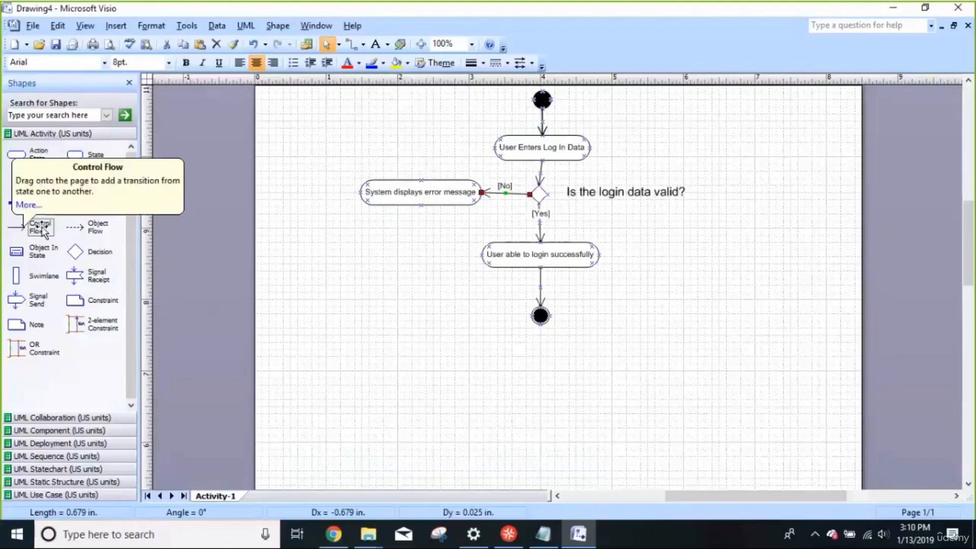
# Connect the top of "System displays error message" to the left side of "User Enters Log In Data" with a Control Flow.
pyautogui.moveTo(43, 231); pyautogui.dragTo(490, 146)
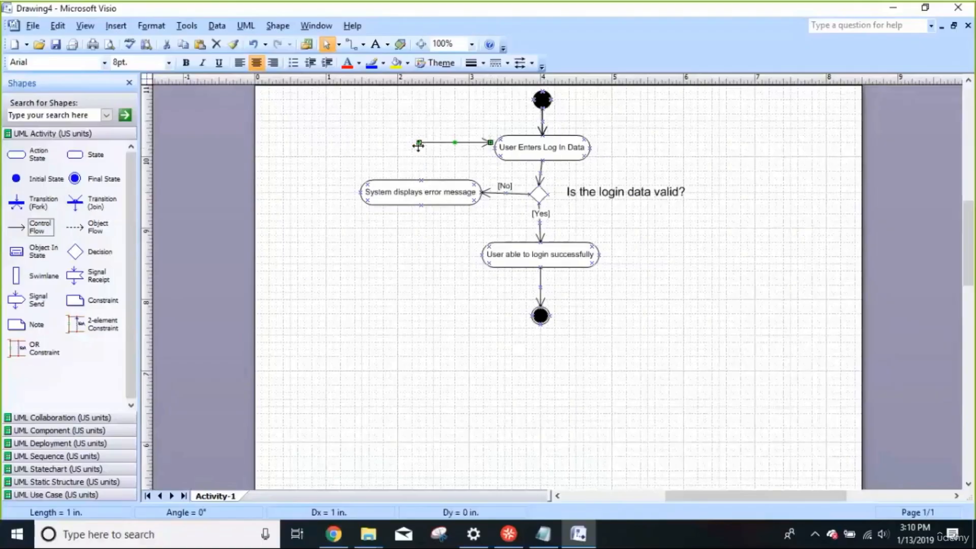
pyautogui.moveTo(419, 142); pyautogui.dragTo(454, 141)
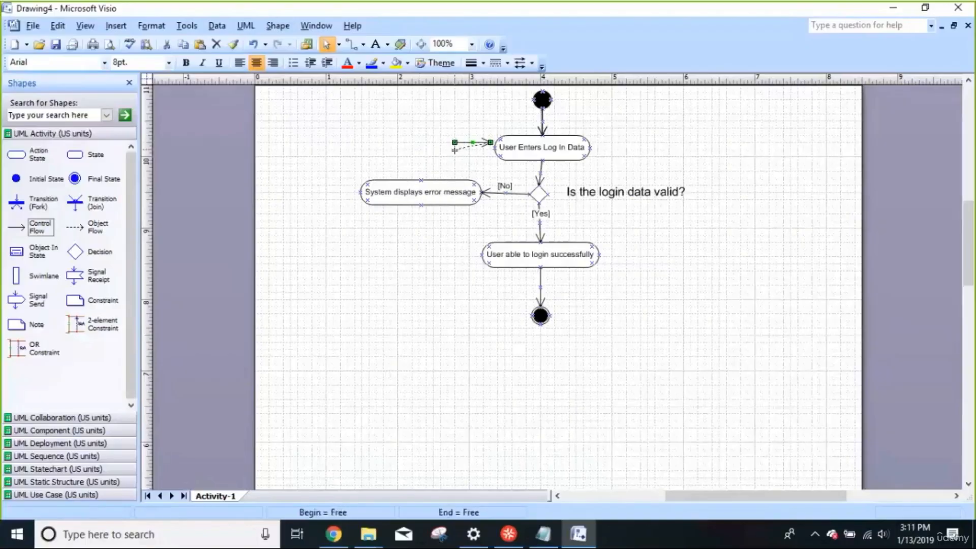
pyautogui.moveTo(454, 142); pyautogui.dragTo(455, 178)
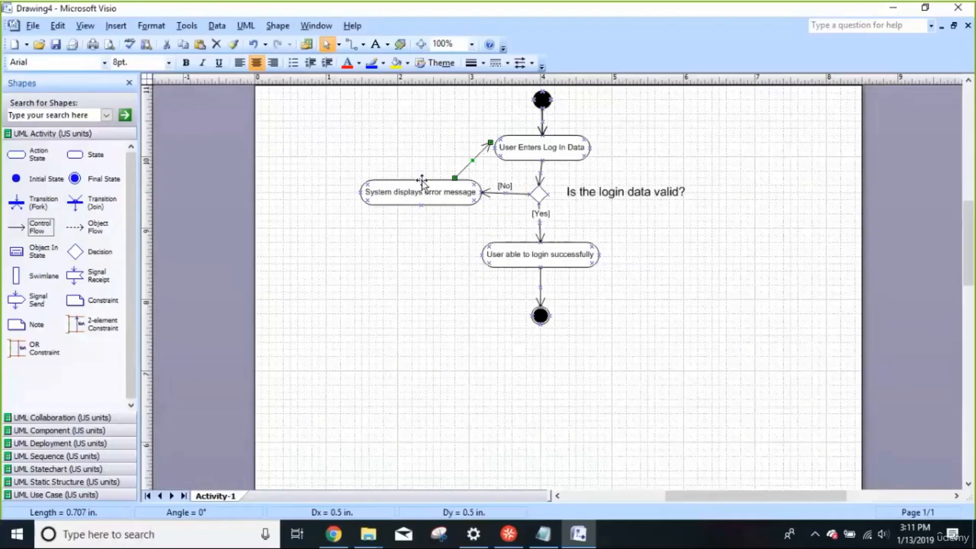
pyautogui.click(457, 179)
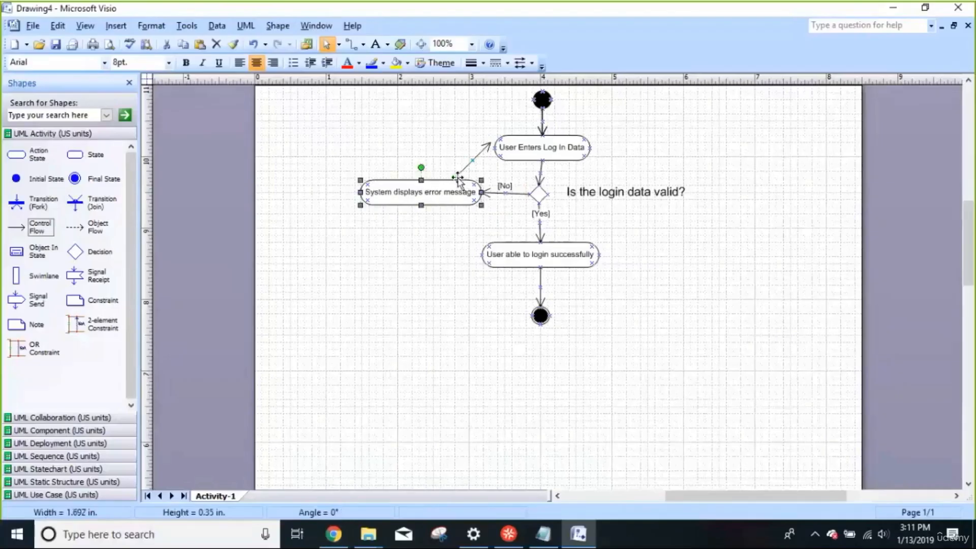
pyautogui.moveTo(455, 174)
pyautogui.mouseDown()
pyautogui.moveTo(451, 158)
pyautogui.moveTo(455, 178)
pyautogui.mouseUp()
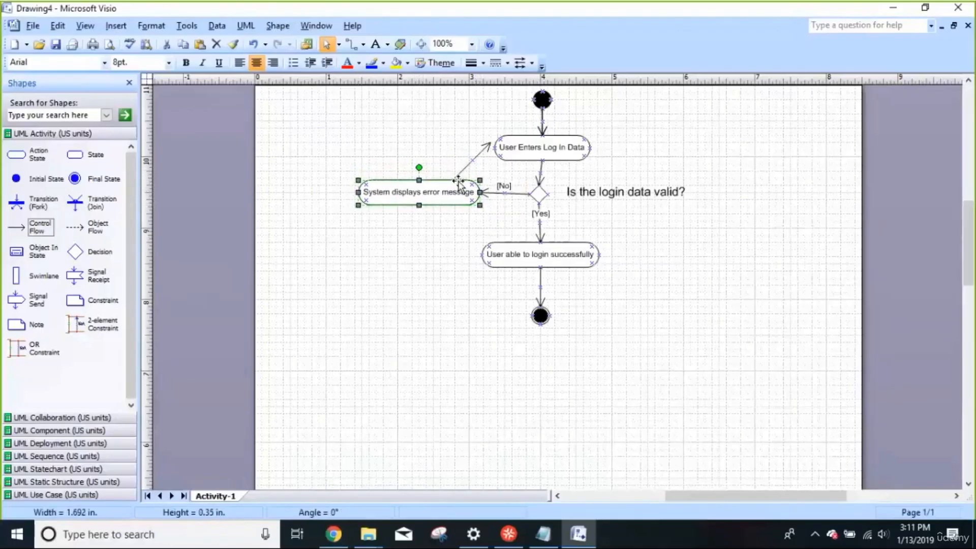
pyautogui.moveTo(456, 178)
pyautogui.mouseDown()
pyautogui.moveTo(456, 169)
pyautogui.moveTo(455, 177)
pyautogui.mouseUp()
pyautogui.click(458, 169)
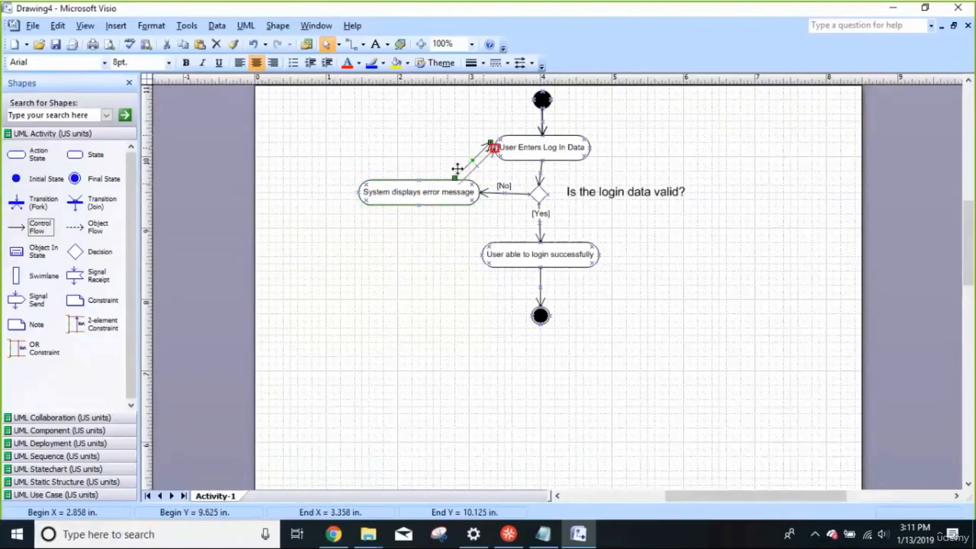
pyautogui.moveTo(457, 169); pyautogui.dragTo(433, 143)
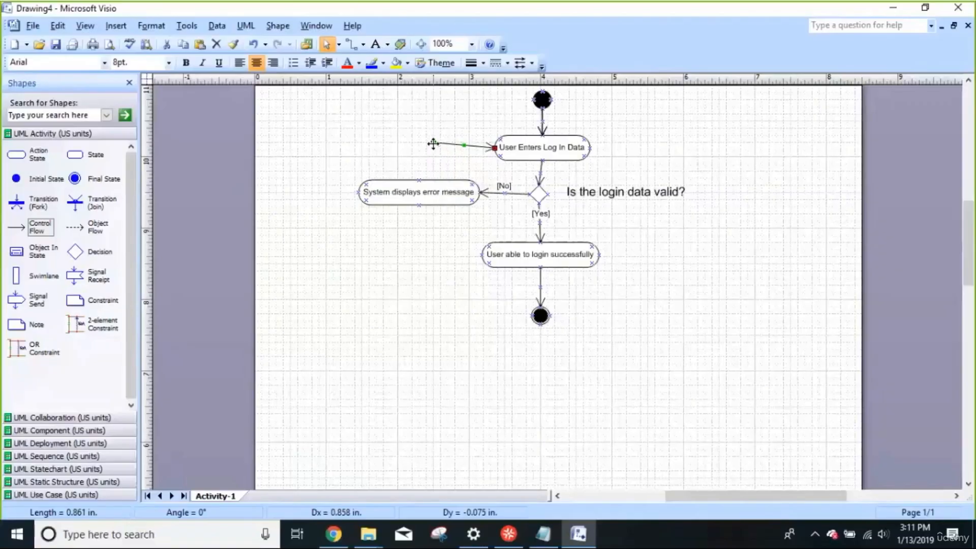
pyautogui.moveTo(432, 144); pyautogui.dragTo(421, 178)
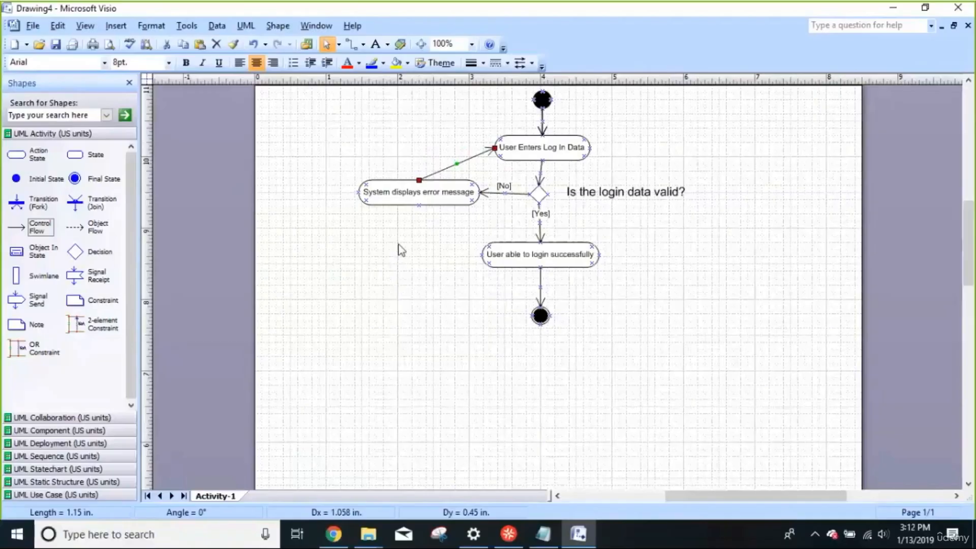
# Change the Control Flow from "System displays error message" to "User Enters Log In Data" into a right-angle connector.
pyautogui.doubleClick(450, 157)
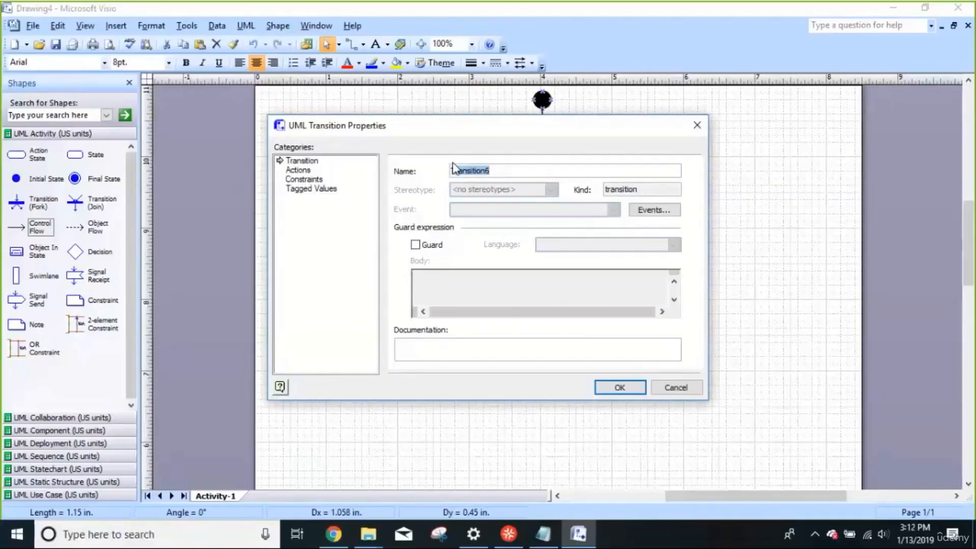
pyautogui.click(697, 126)
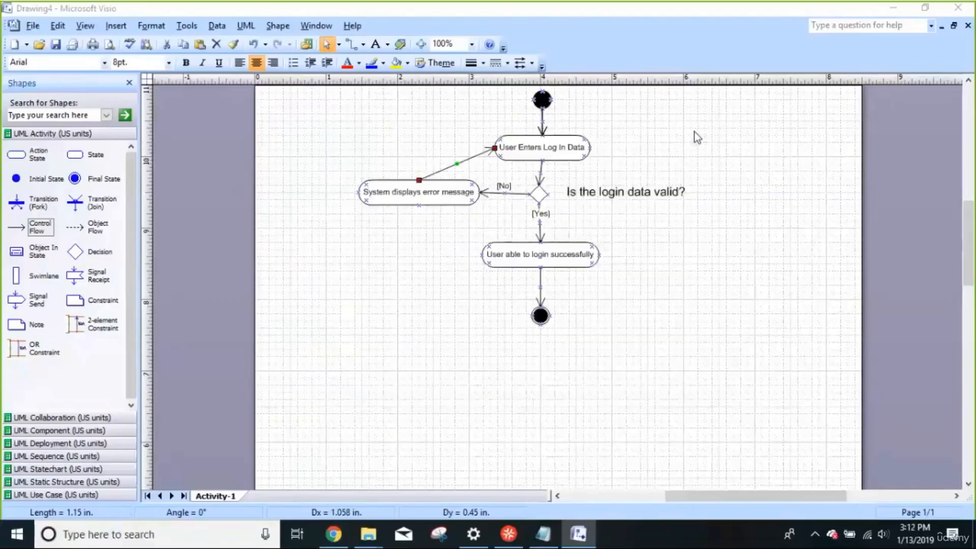
pyautogui.rightClick(458, 164)
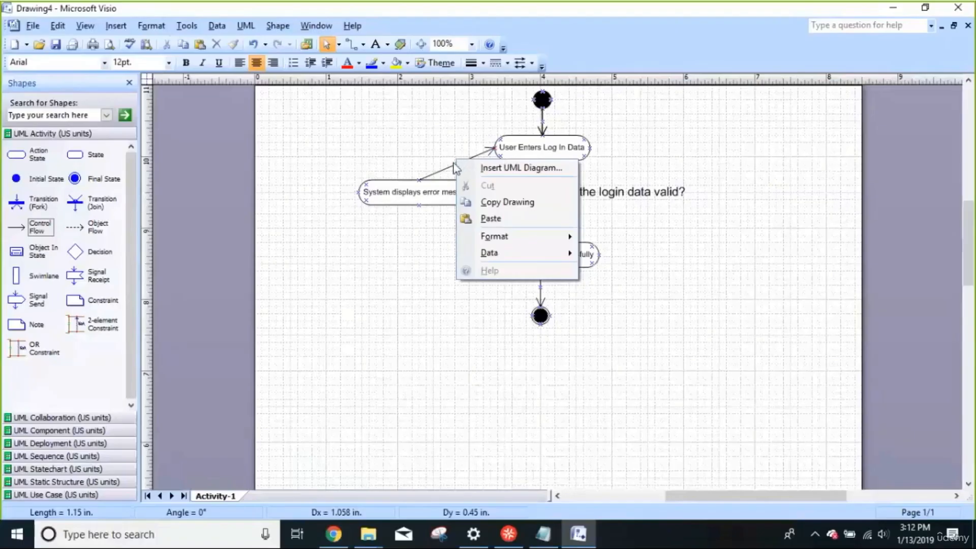
pyautogui.click(443, 155)
pyautogui.click(454, 163)
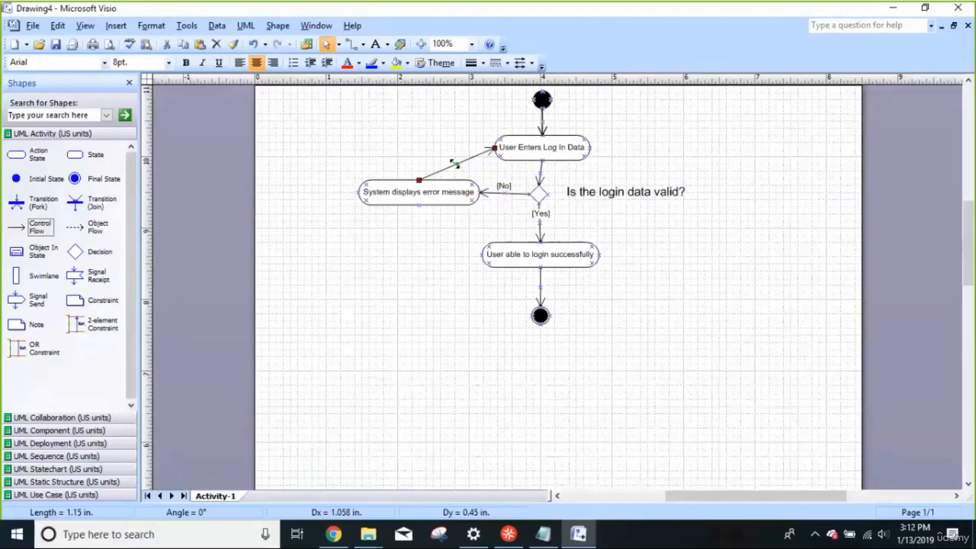
pyautogui.rightClick(457, 164)
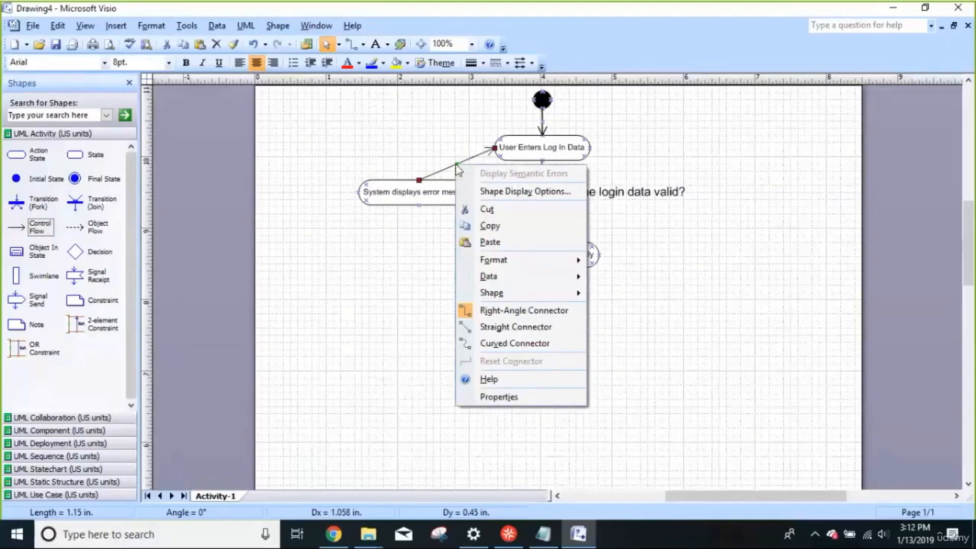
pyautogui.click(534, 310)
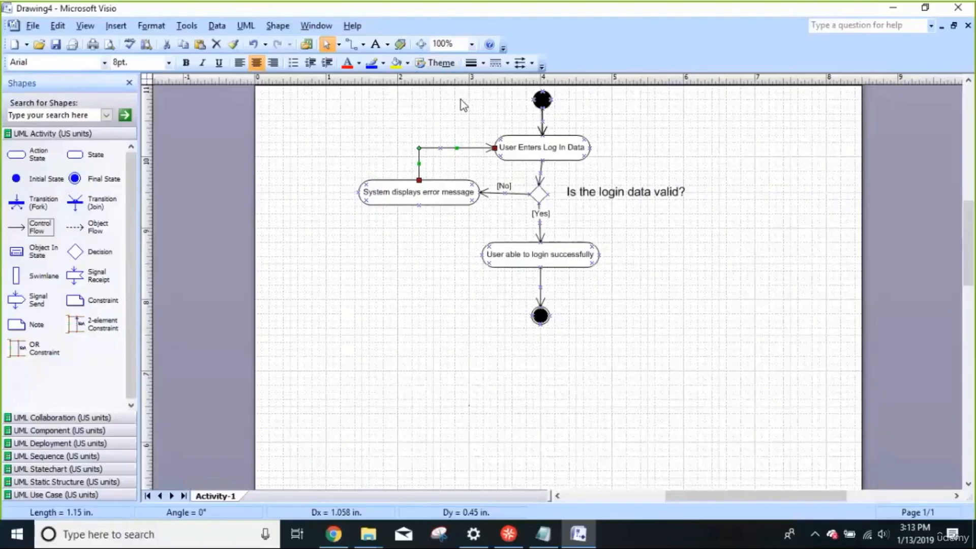
# Nudge the Initial State down toward "User Enters Log In Data" and try to resize the two shapes together.
pyautogui.click(544, 99)
pyautogui.moveTo(545, 99); pyautogui.dragTo(542, 106)
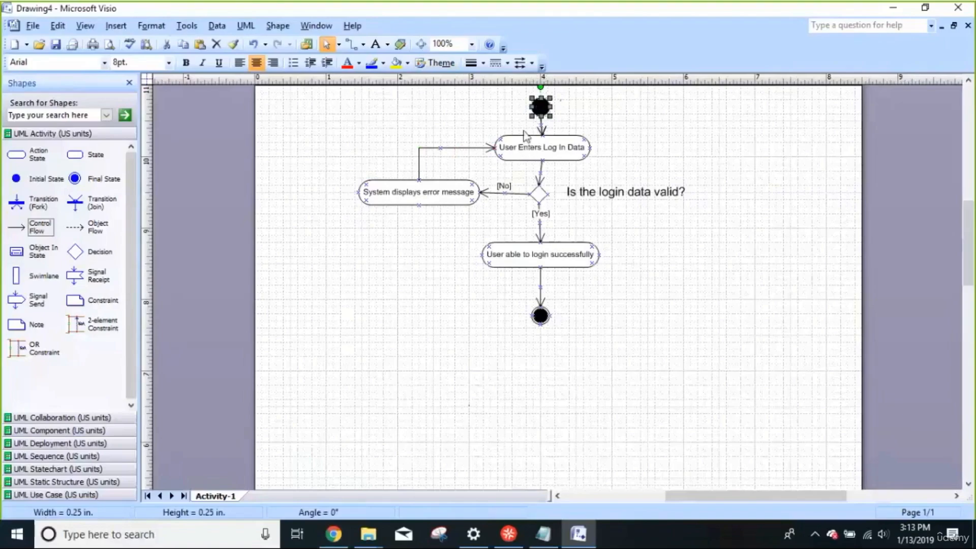
pyautogui.keyDown('shift'); pyautogui.click(534, 147); pyautogui.keyUp('shift')
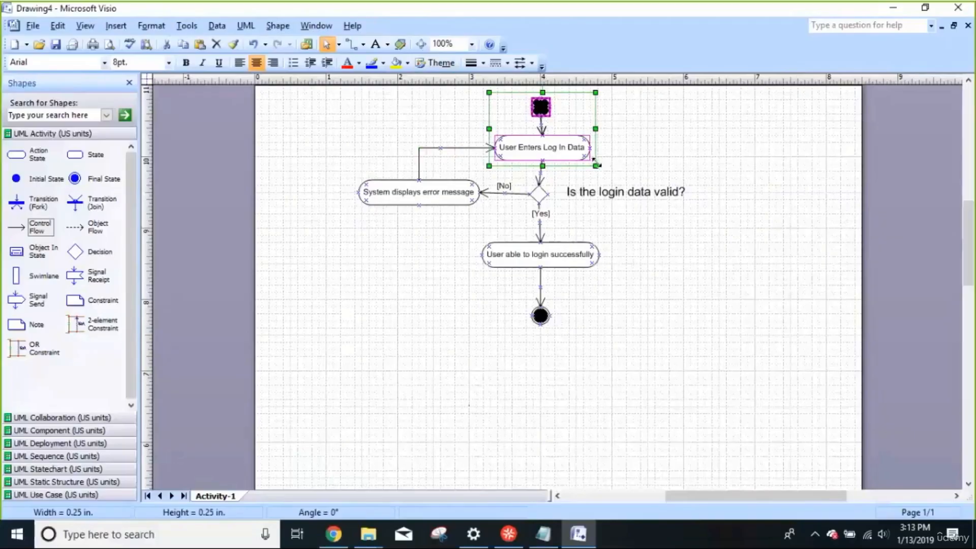
pyautogui.moveTo(596, 166)
pyautogui.mouseDown()
pyautogui.moveTo(649, 171)
pyautogui.moveTo(577, 163)
pyautogui.mouseUp()
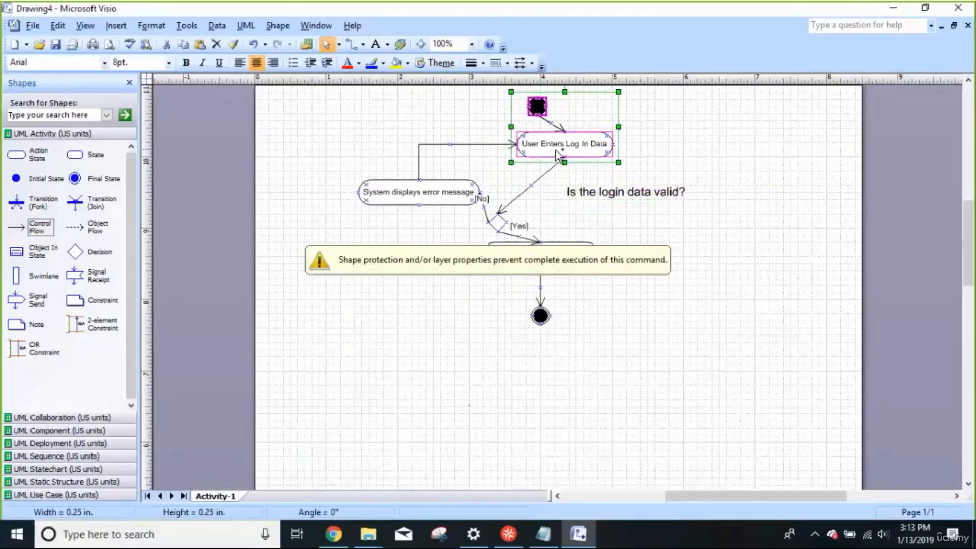
# Paste the licence key from the clipboard over the "User Enters Log In Data" action state's name and try to undo the paste.
pyautogui.hotkey('ctrl', 'v')
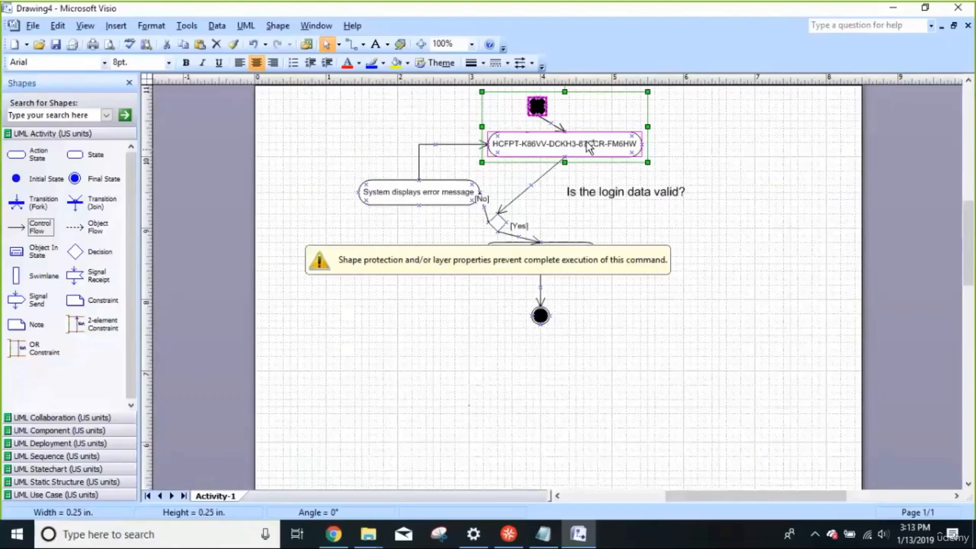
pyautogui.hotkey('ctrl', 'z')
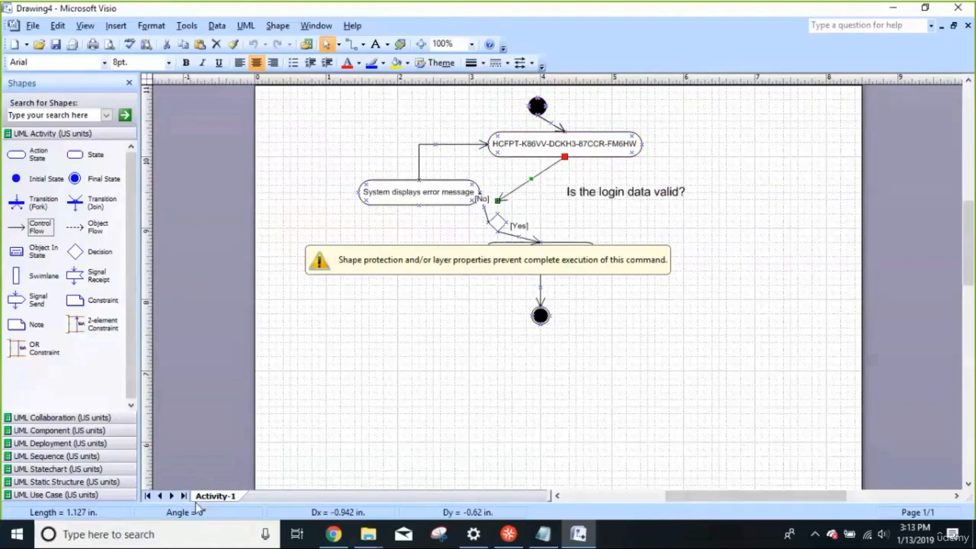
pyautogui.moveTo(504, 198)
pyautogui.mouseDown()
pyautogui.moveTo(513, 199)
pyautogui.moveTo(504, 199)
pyautogui.mouseUp()
pyautogui.click(527, 347)
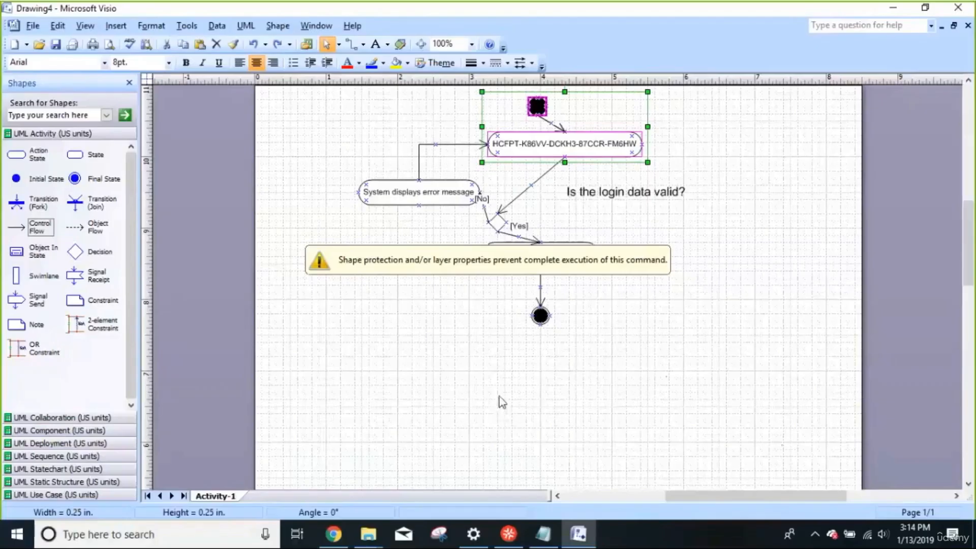
pyautogui.hotkey('ctrl', 'z')
pyautogui.hotkey('ctrl', 'v')
pyautogui.hotkey('ctrl', 'v')
pyautogui.click(57, 28)
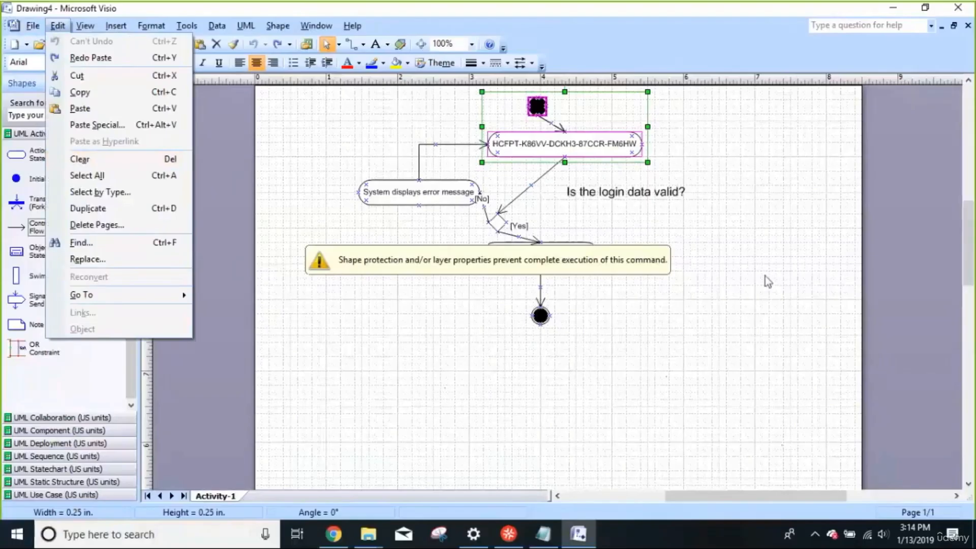
pyautogui.click(805, 100)
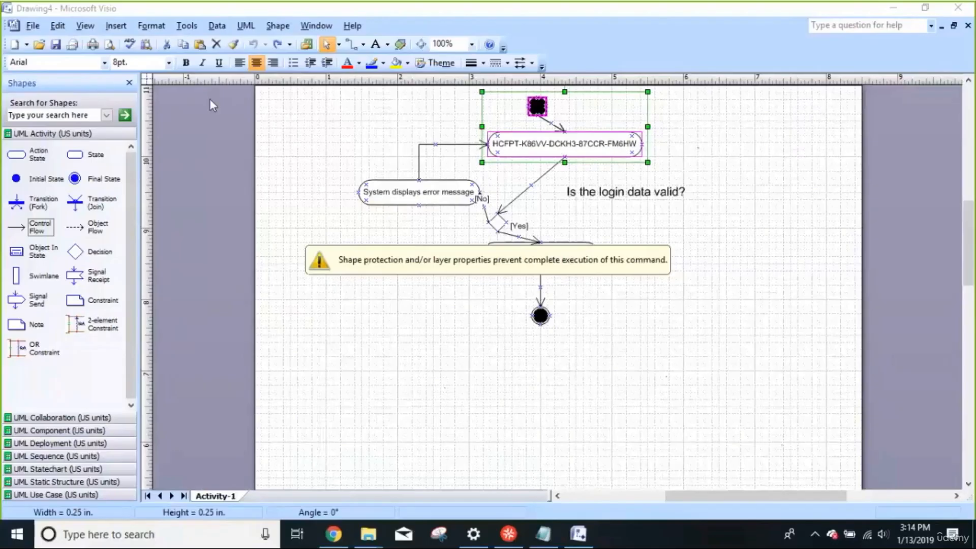
pyautogui.click(105, 115)
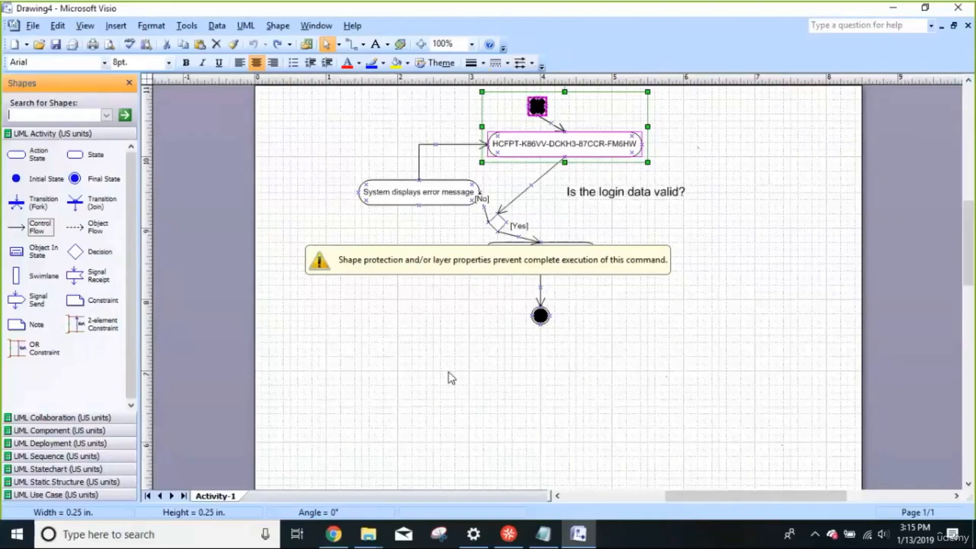
# Align the Initial State, the first action state, the Decision, "User able to login successfully" and the Final State on their horizontal centres.
pyautogui.keyDown('shift'); pyautogui.click(497, 225); pyautogui.keyUp('shift')
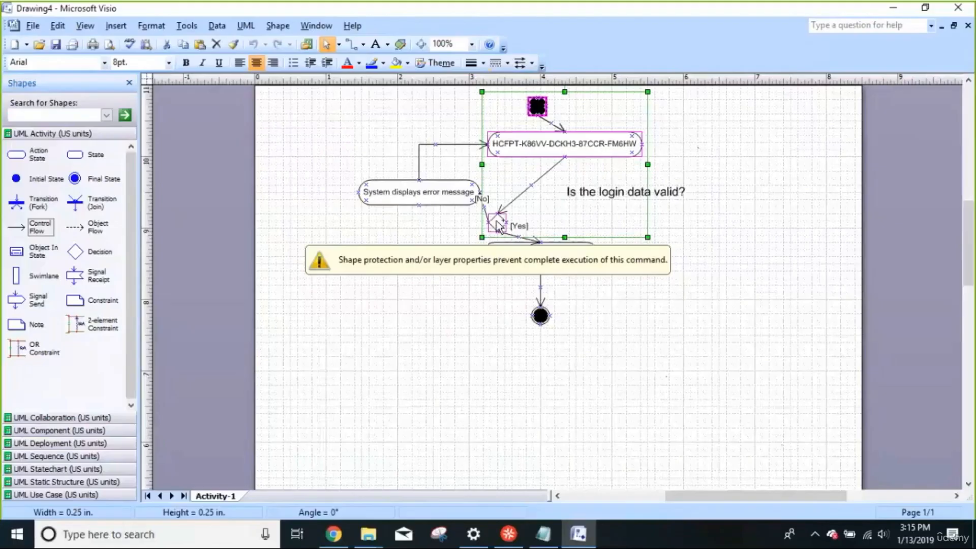
pyautogui.keyDown('shift'); pyautogui.click(507, 247); pyautogui.keyUp('shift')
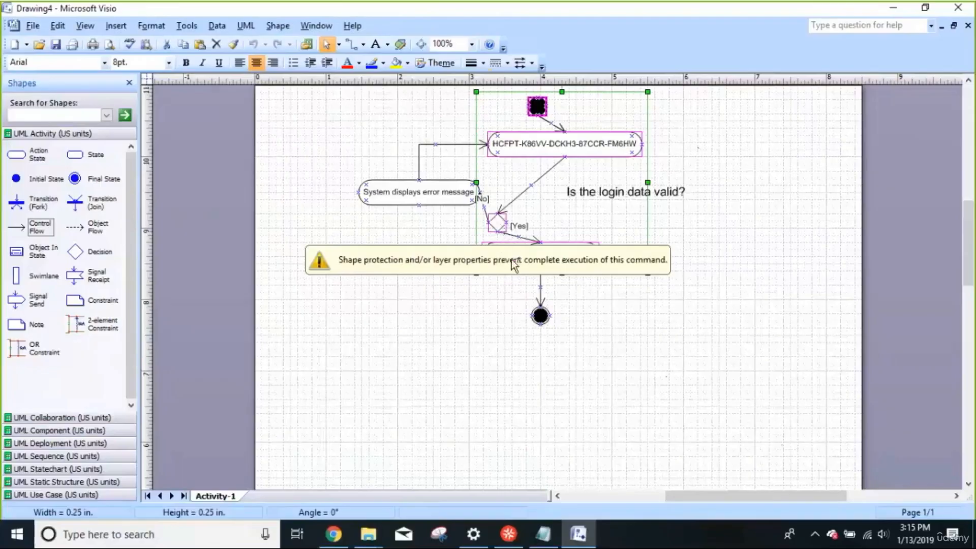
pyautogui.keyDown('shift'); pyautogui.click(545, 315); pyautogui.keyUp('shift')
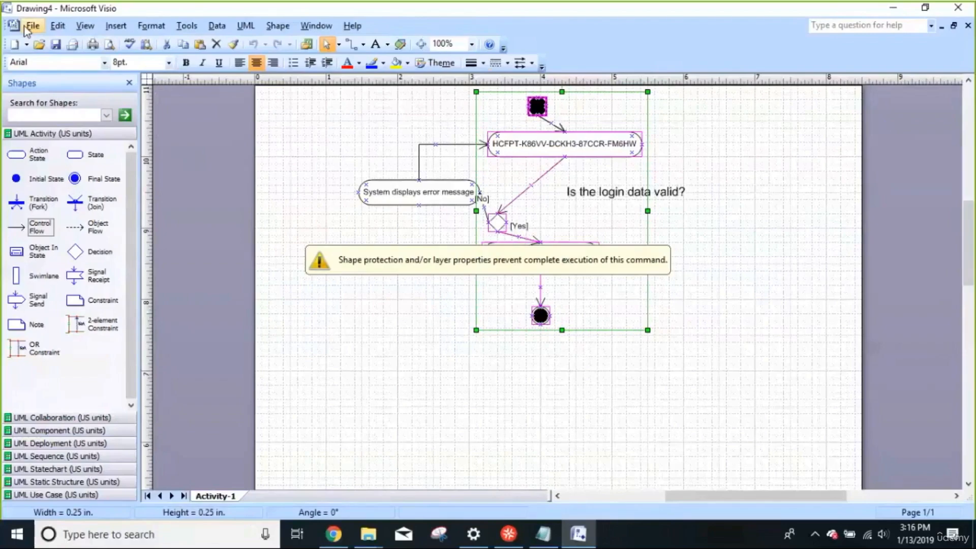
pyautogui.click(277, 26)
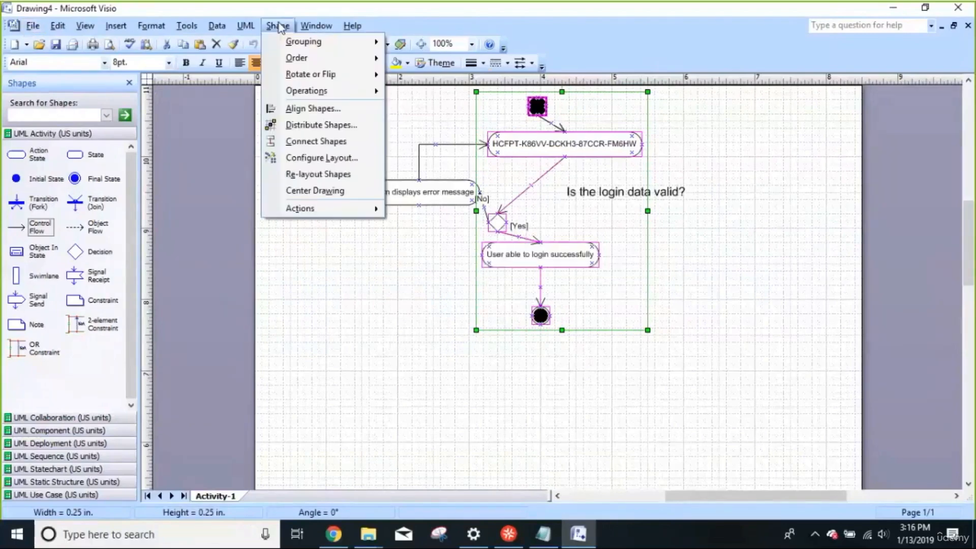
pyautogui.click(311, 108)
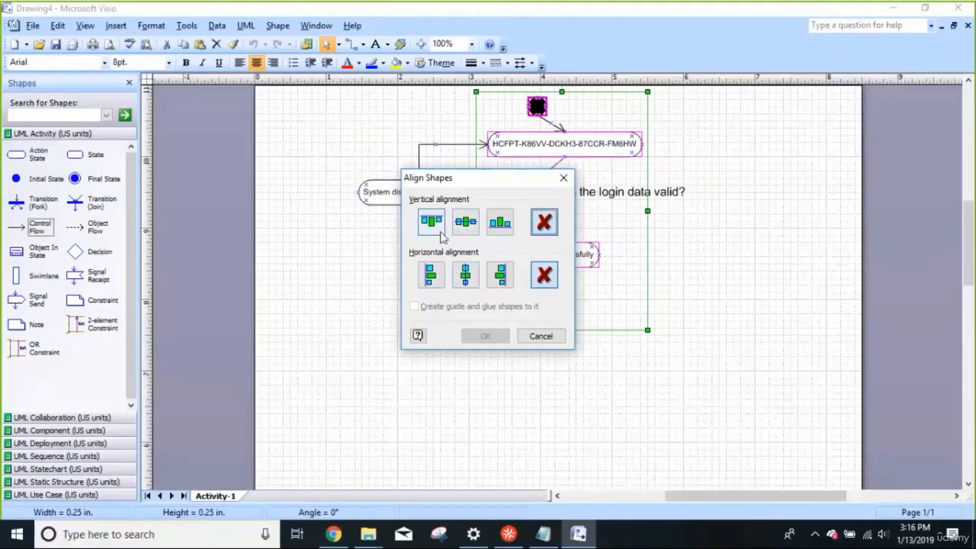
pyautogui.click(466, 275)
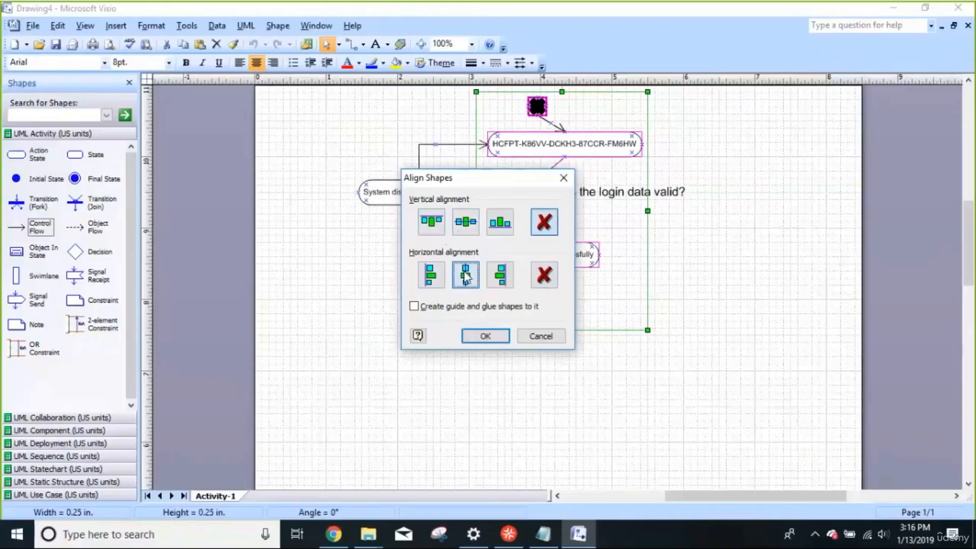
pyautogui.click(484, 335)
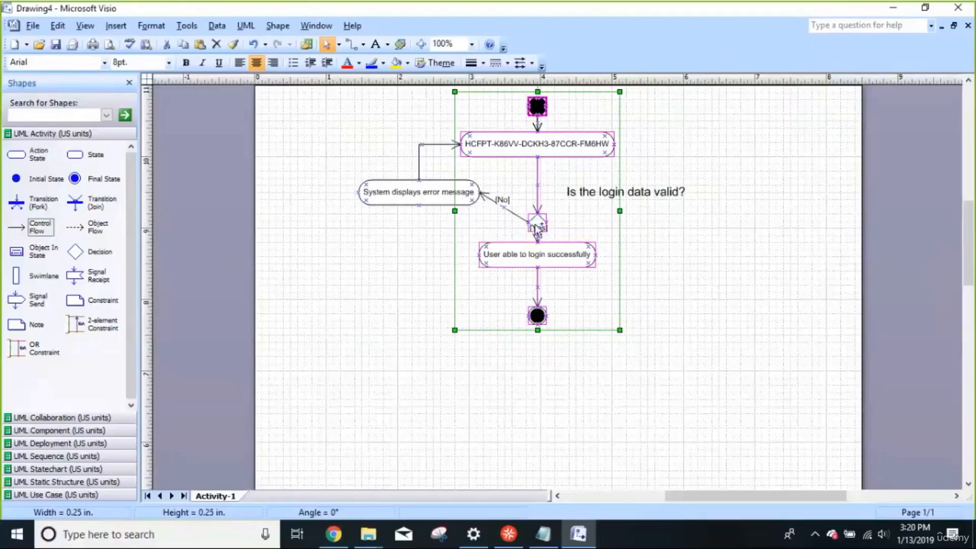
pyautogui.click(564, 217)
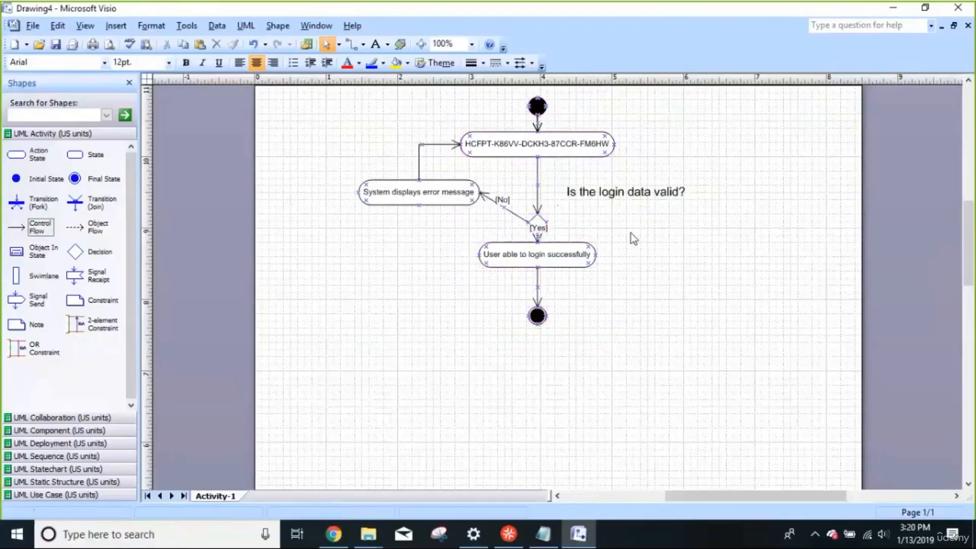
# Align "System displays error message" with the Decision and its [Yes] Control Flow using middle vertical alignment.
pyautogui.click(537, 214)
pyautogui.click(537, 220)
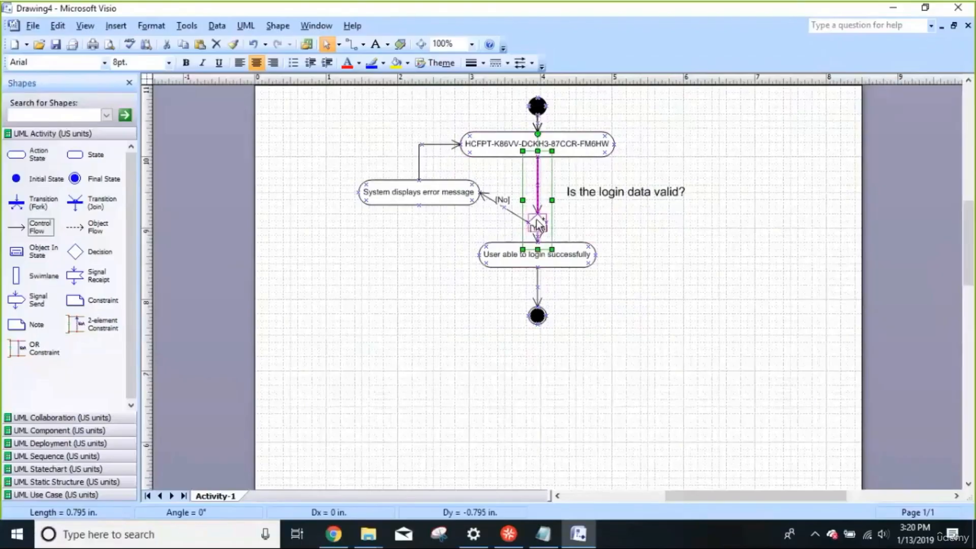
pyautogui.keyDown('ctrl'); pyautogui.click(538, 188); pyautogui.keyUp('ctrl')
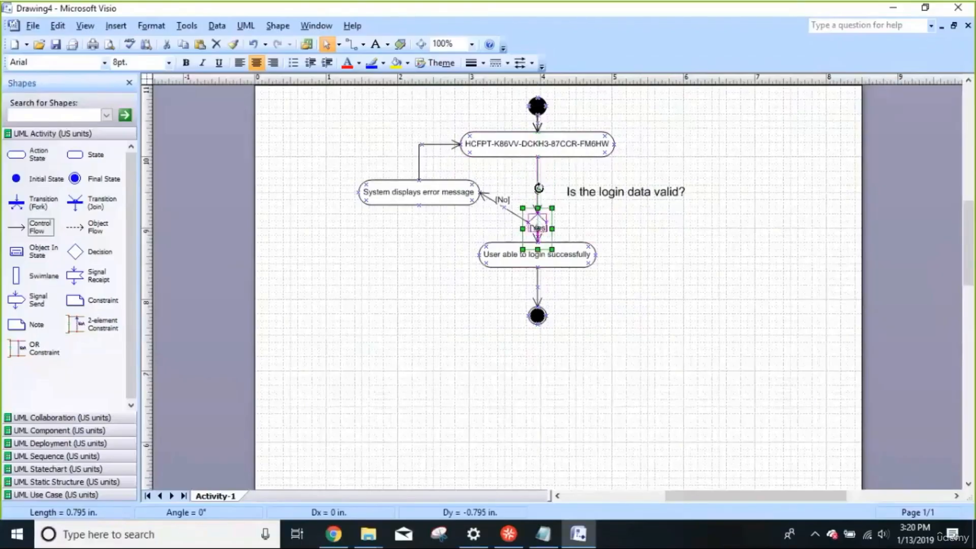
pyautogui.keyDown('ctrl'); pyautogui.click(538, 217); pyautogui.keyUp('ctrl')
pyautogui.keyDown('ctrl'); pyautogui.click(420, 191); pyautogui.keyUp('ctrl')
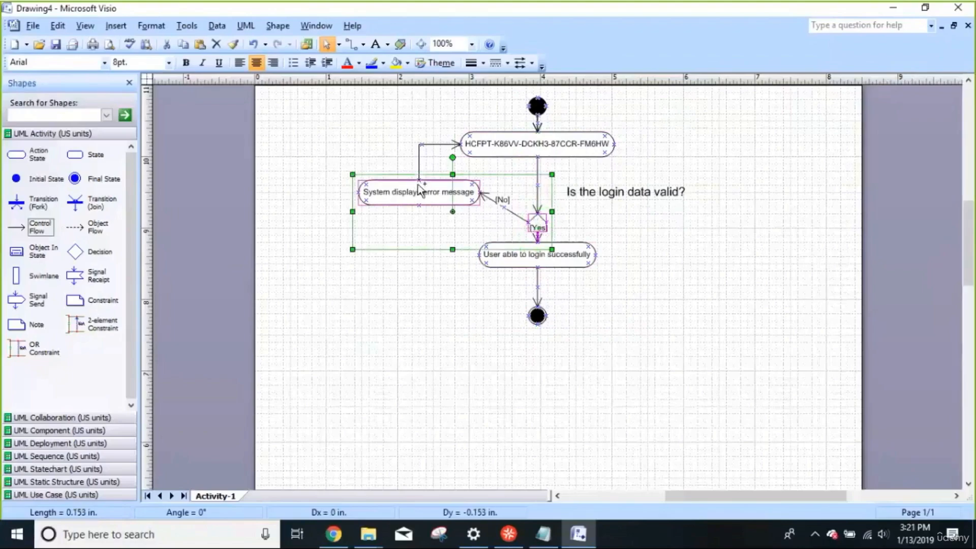
pyautogui.keyDown('ctrl'); pyautogui.click(424, 161); pyautogui.keyUp('ctrl')
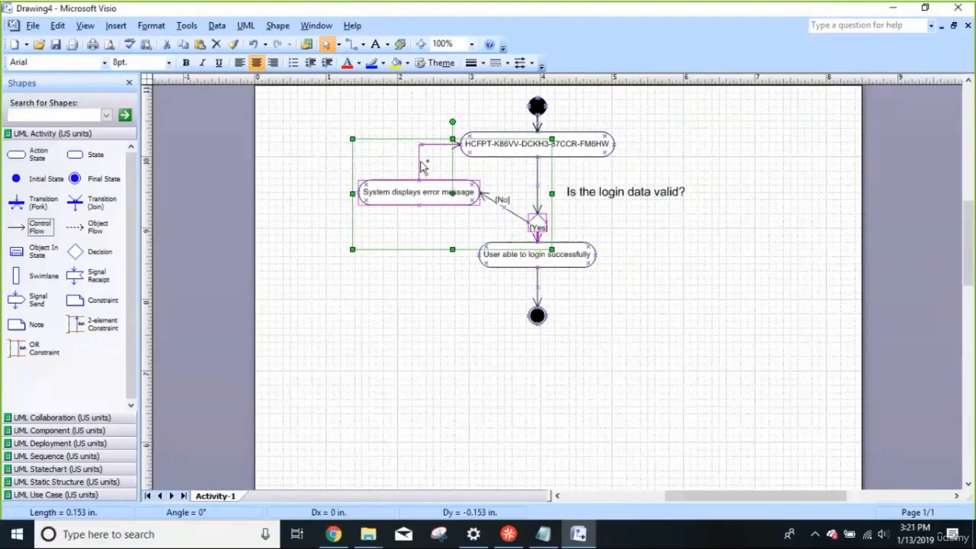
pyautogui.keyDown('ctrl'); pyautogui.click(422, 163); pyautogui.keyUp('ctrl')
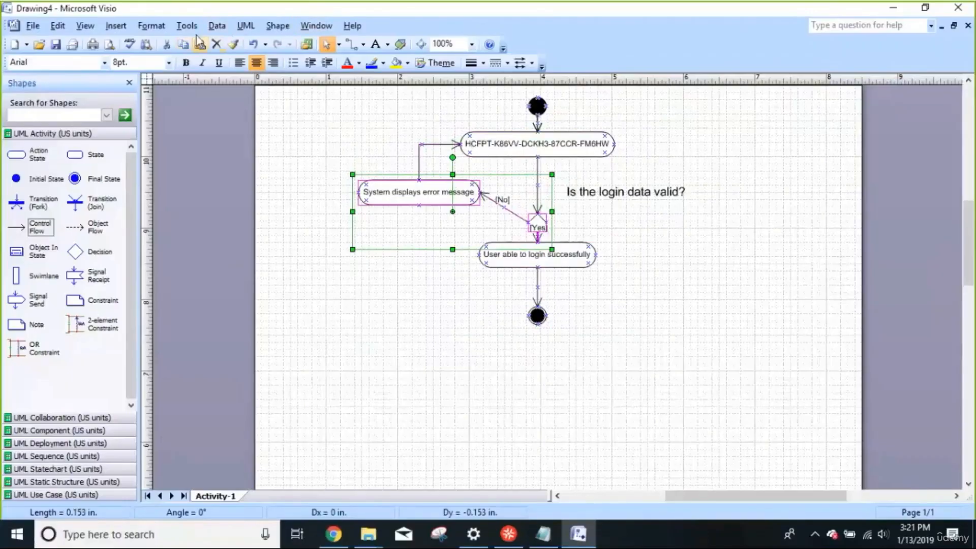
pyautogui.click(278, 28)
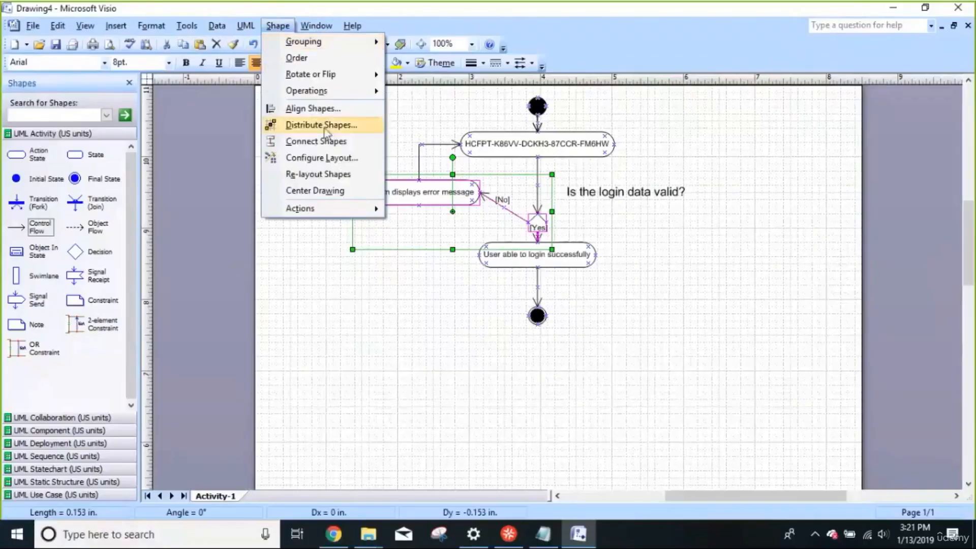
pyautogui.click(330, 111)
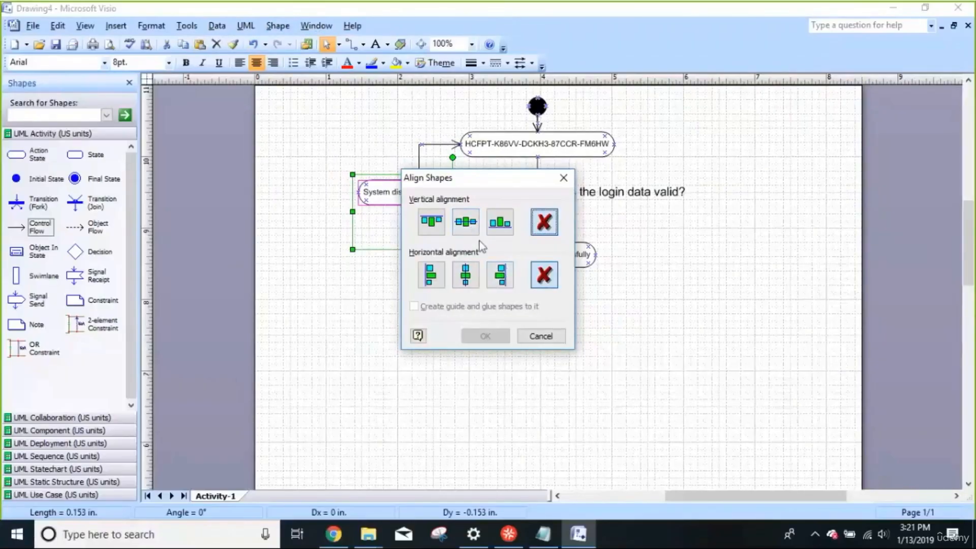
pyautogui.click(459, 230)
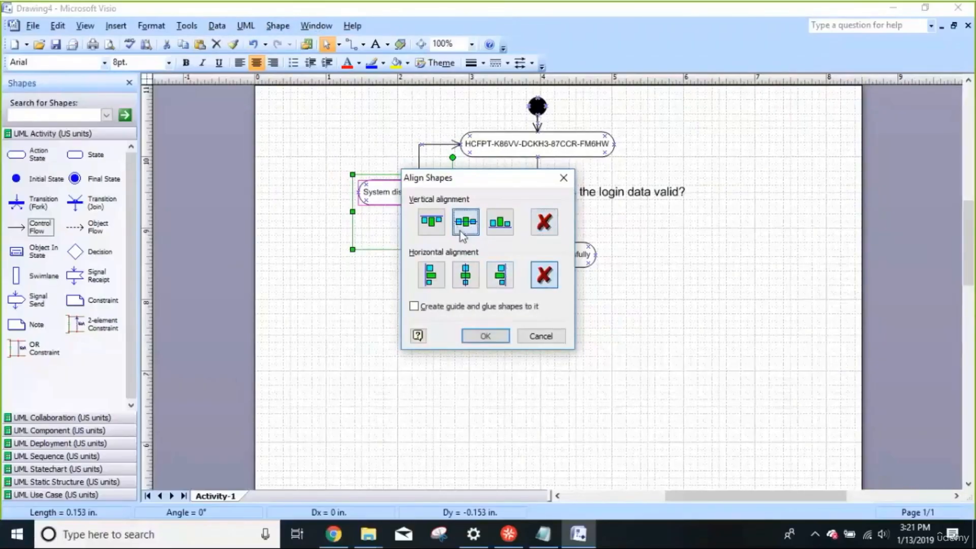
pyautogui.click(485, 336)
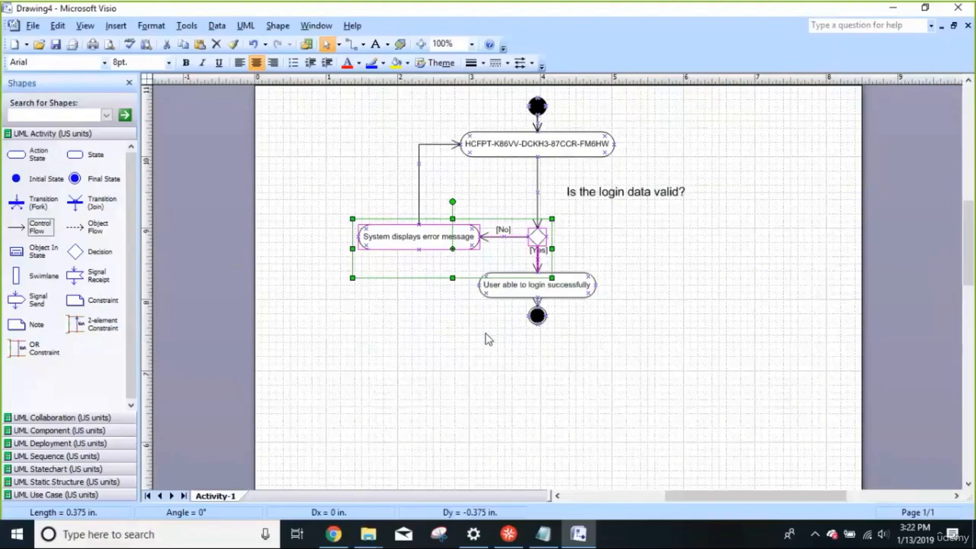
# Save the diagram in Documents as "Login Activity Diagram", keeping the Drawing file type.
pyautogui.click(31, 26)
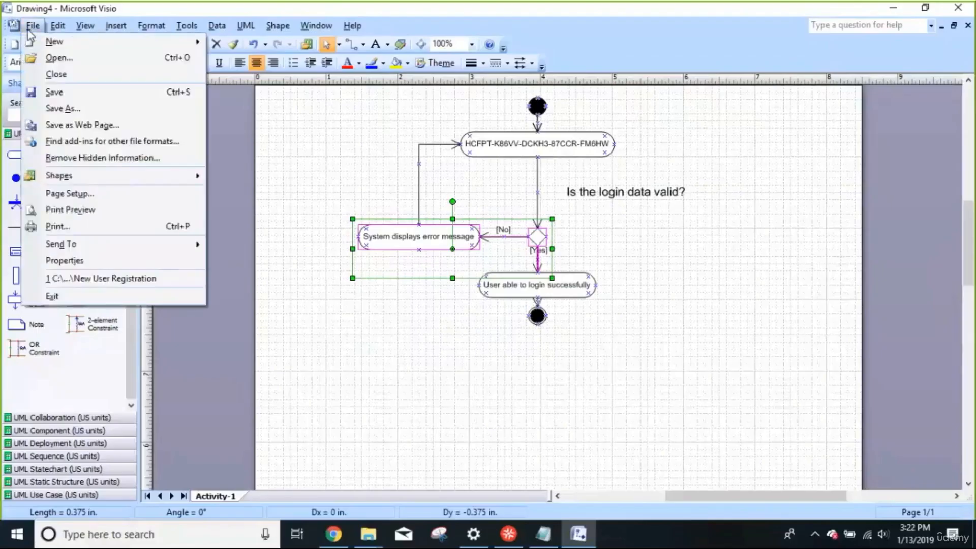
pyautogui.click(75, 112)
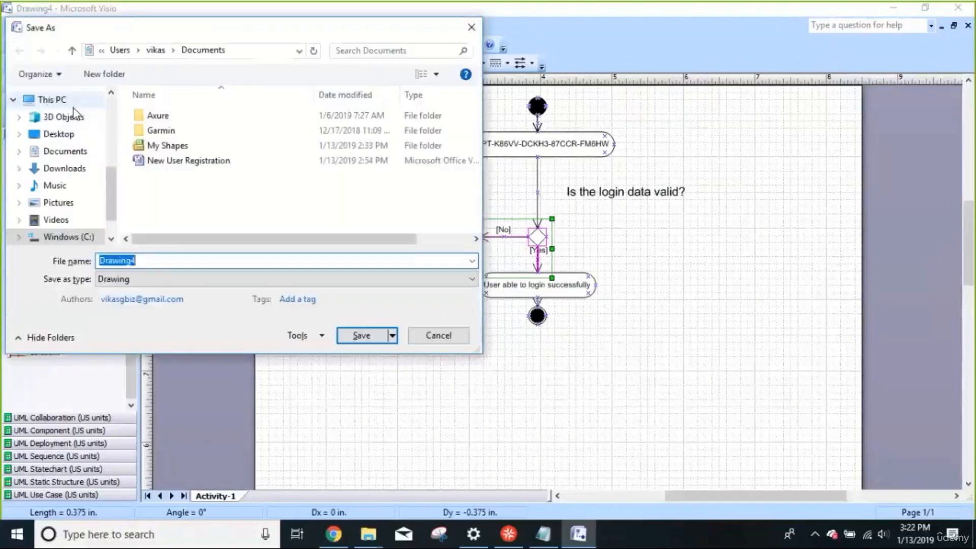
pyautogui.click(180, 260)
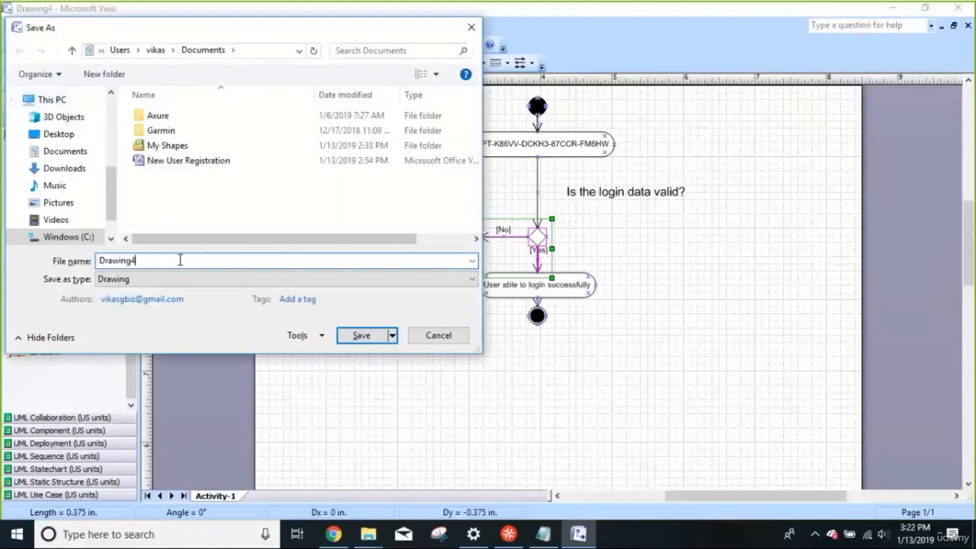
pyautogui.press('BackSpace')
pyautogui.press('BackSpace')
pyautogui.press('BackSpace')
pyautogui.press('BackSpace')
pyautogui.press('BackSpace')
pyautogui.press('BackSpace')
pyautogui.press('BackSpace')
pyautogui.press('BackSpace')
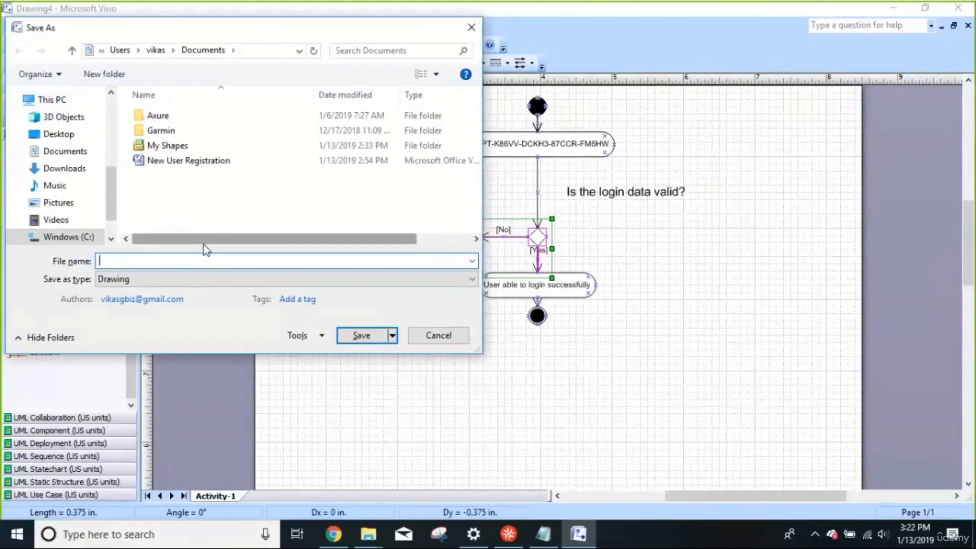
pyautogui.write('Login Activity Diag')
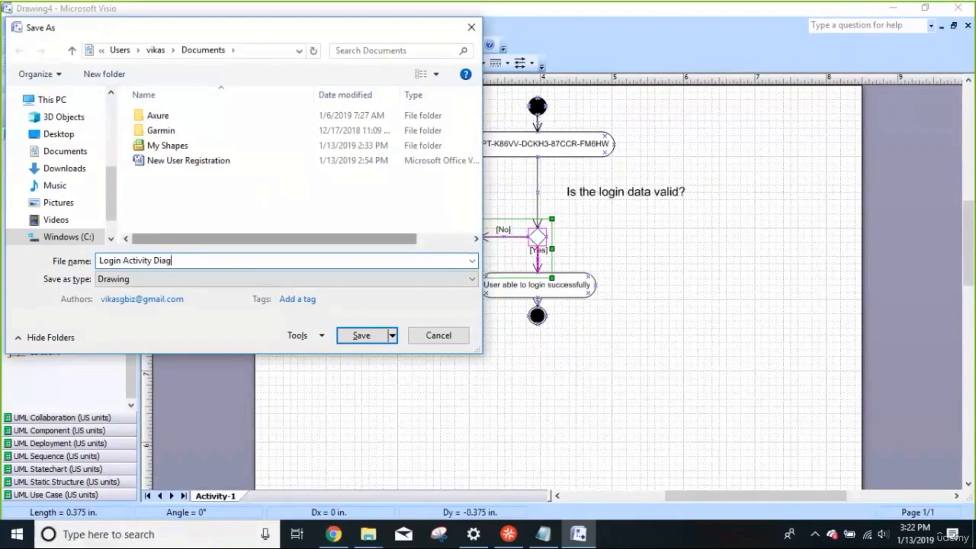
pyautogui.write('ram')
pyautogui.click(142, 279)
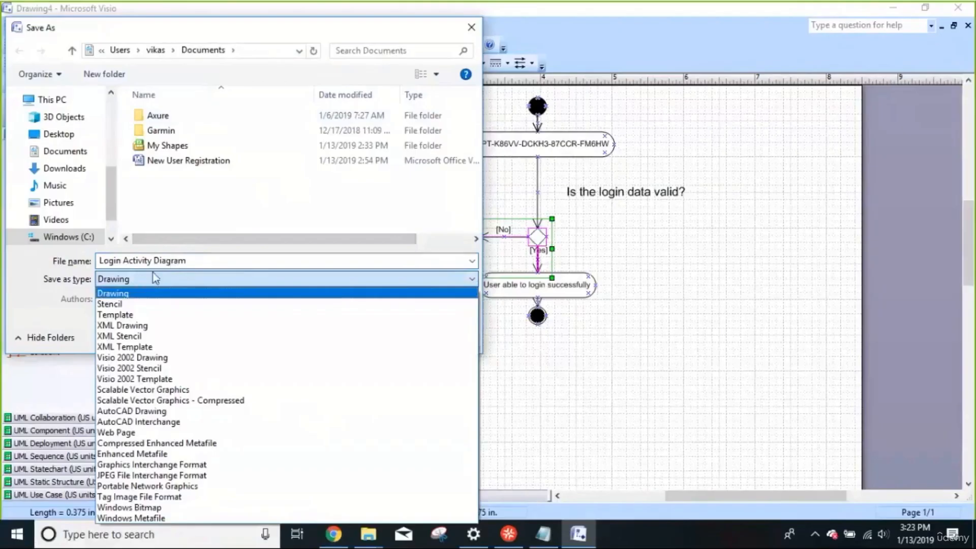
pyautogui.click(191, 227)
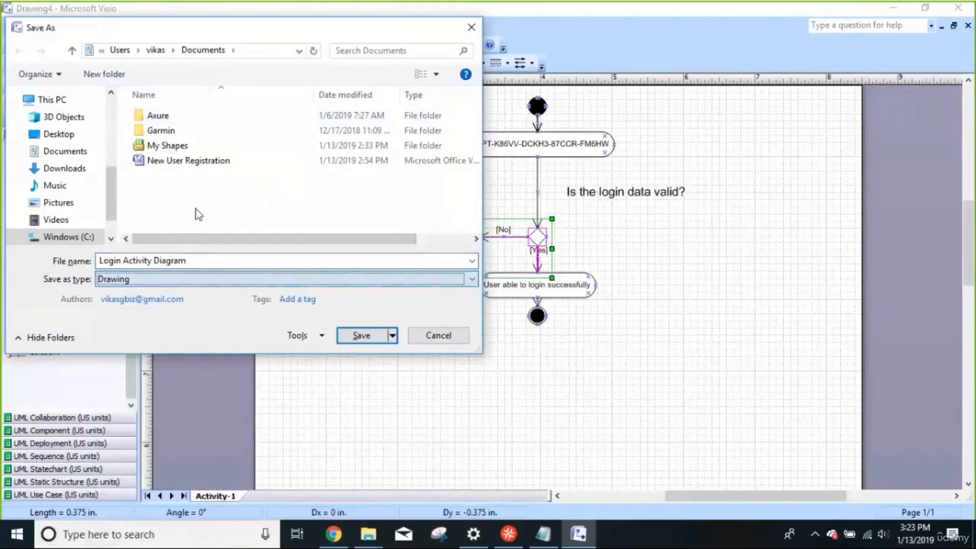
pyautogui.click(359, 338)
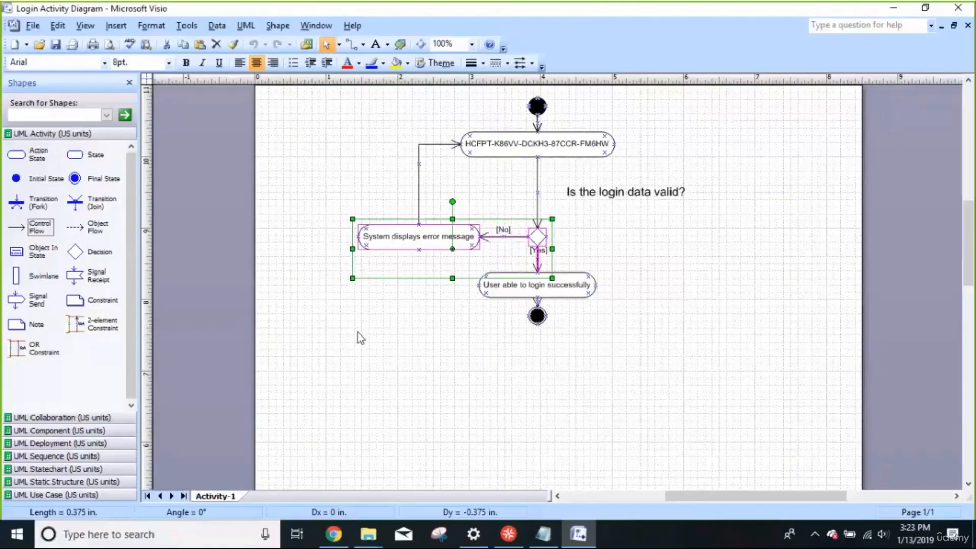
# Create a new Software and Database drawing from the UML Model Diagram (US units) template and close its Model Explorer.
pyautogui.click(32, 25)
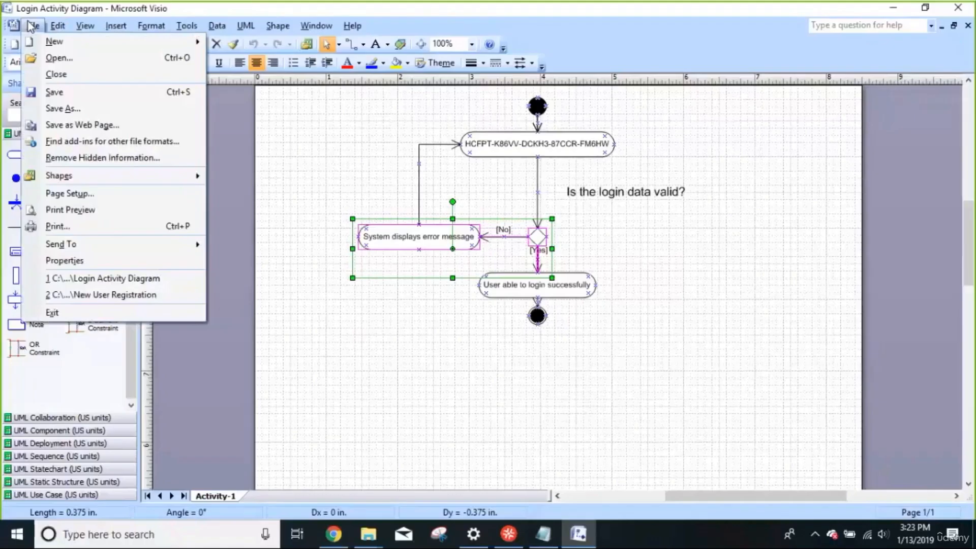
pyautogui.moveTo(102, 42)
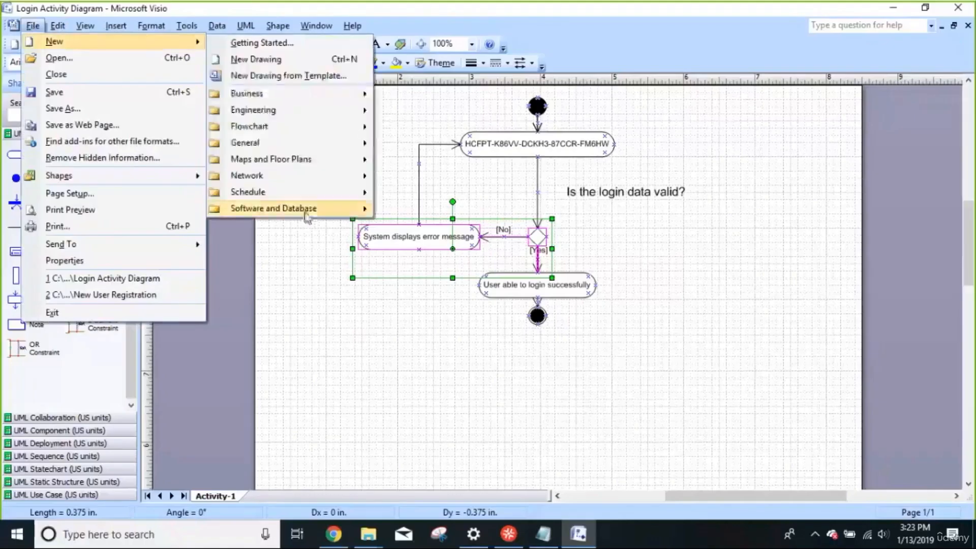
pyautogui.moveTo(309, 212)
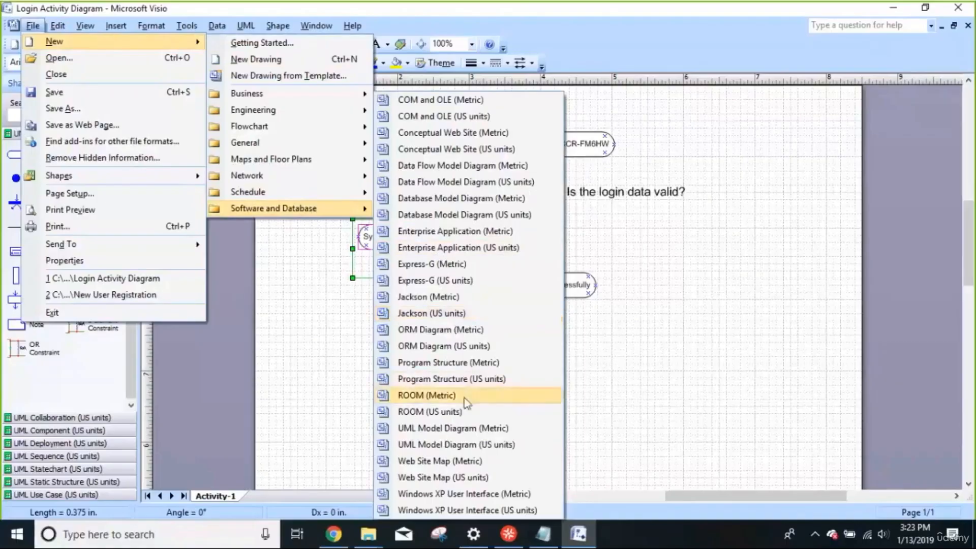
pyautogui.click(482, 445)
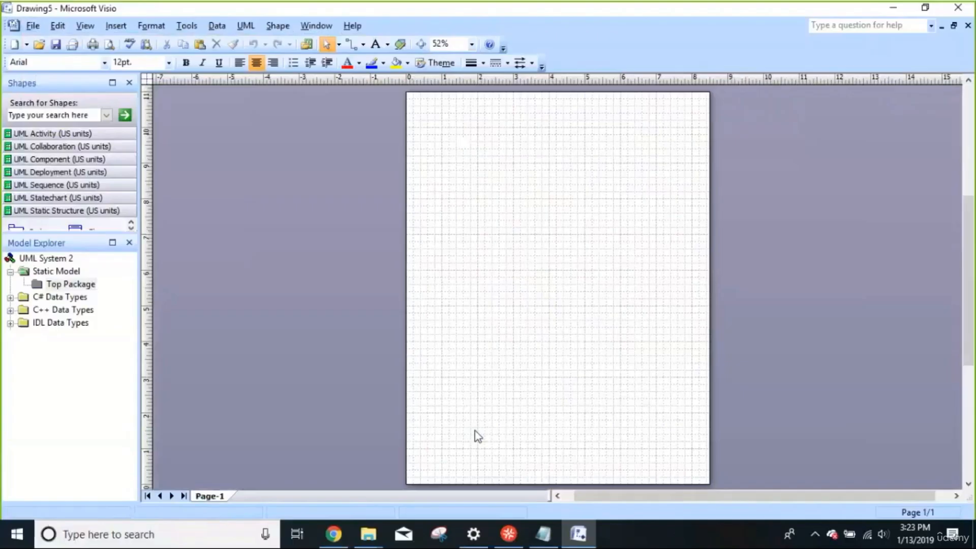
pyautogui.click(129, 243)
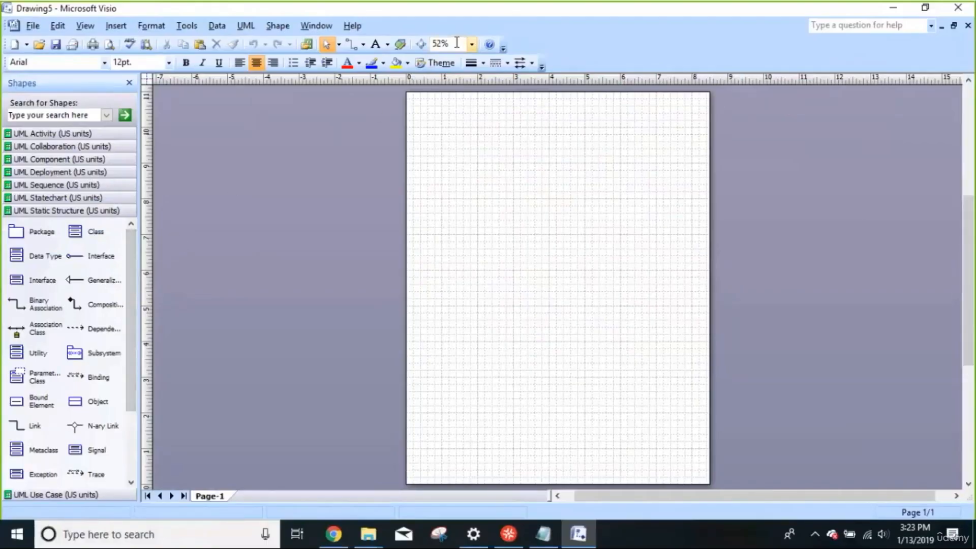
# Set the new drawing's zoom to 100% and bring the upper part of the page into view.
pyautogui.click(472, 45)
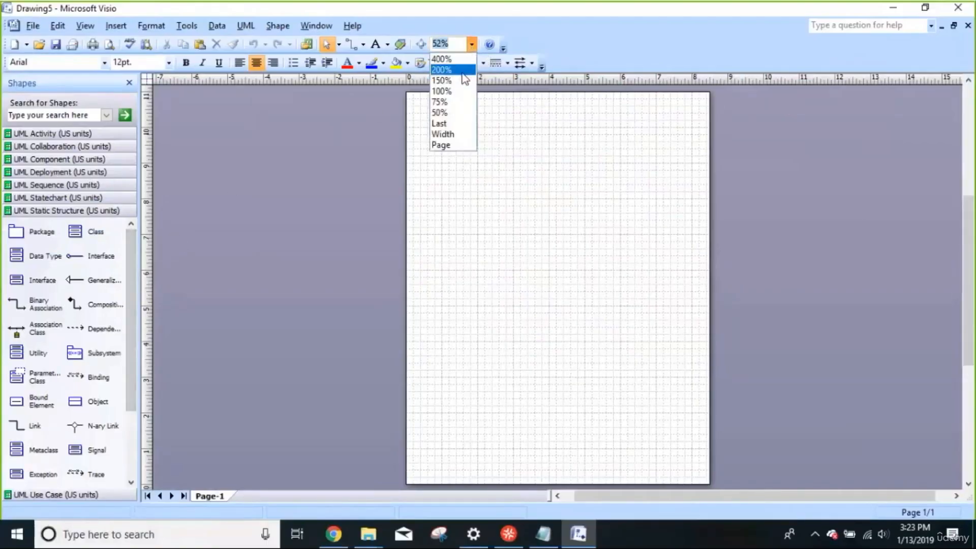
pyautogui.click(459, 91)
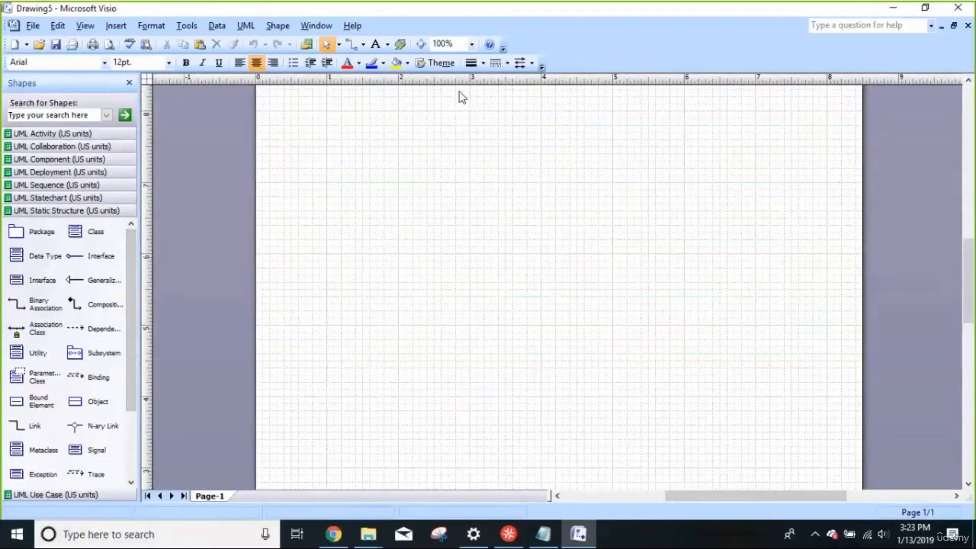
pyautogui.click(969, 81)
pyautogui.click(969, 80)
pyautogui.click(969, 80)
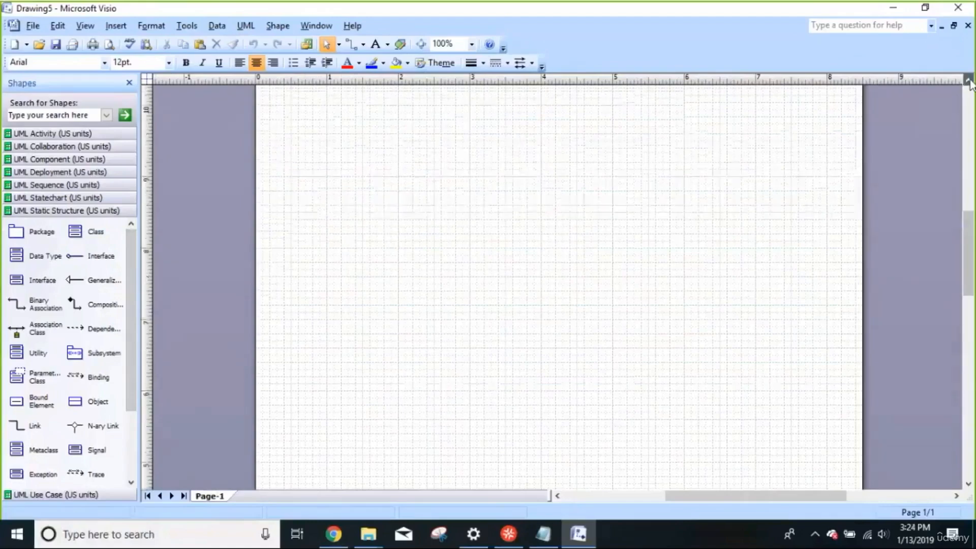
pyautogui.click(969, 81)
pyautogui.click(969, 81)
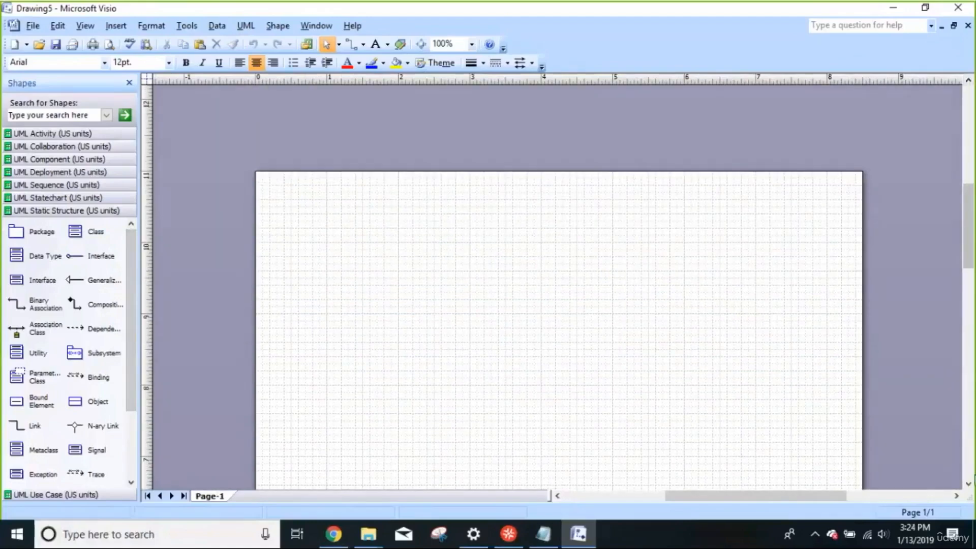
pyautogui.click(968, 483)
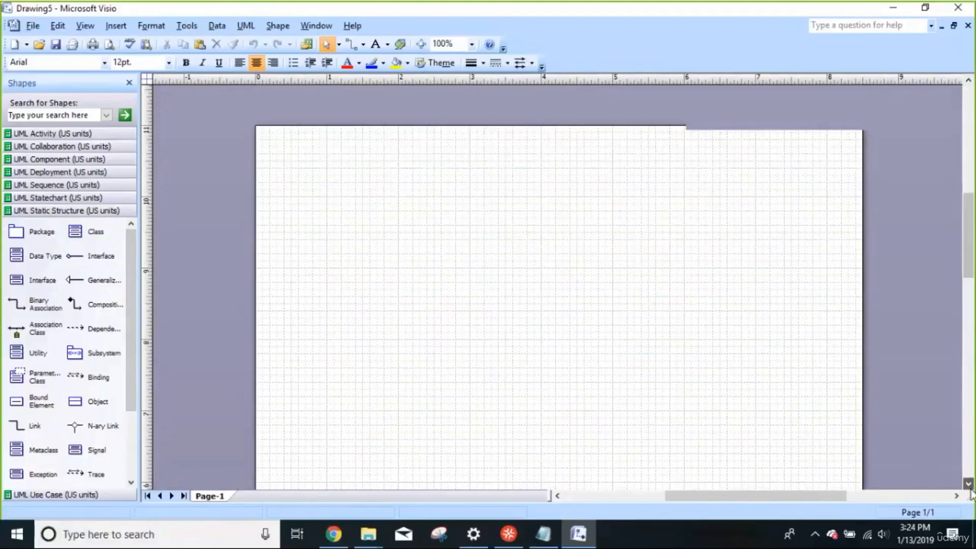
# Add a System Boundary from the UML Use Case shapes to the middle of the page and title it "ATM".
pyautogui.click(969, 485)
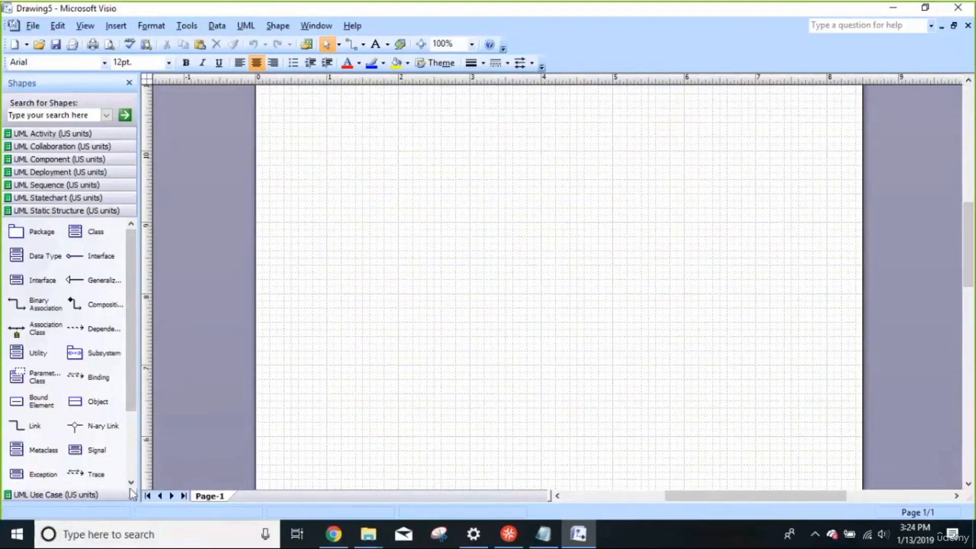
pyautogui.click(56, 494)
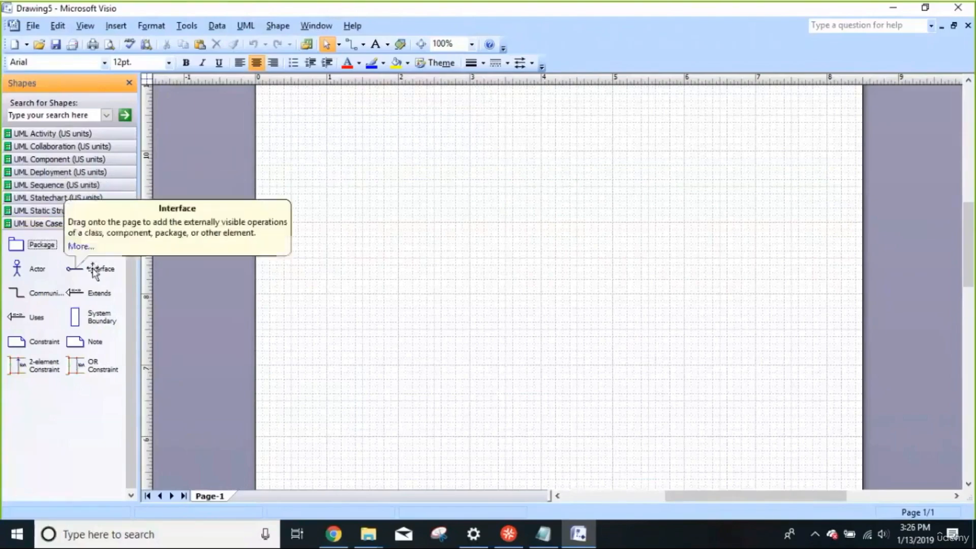
pyautogui.moveTo(97, 322); pyautogui.dragTo(452, 262)
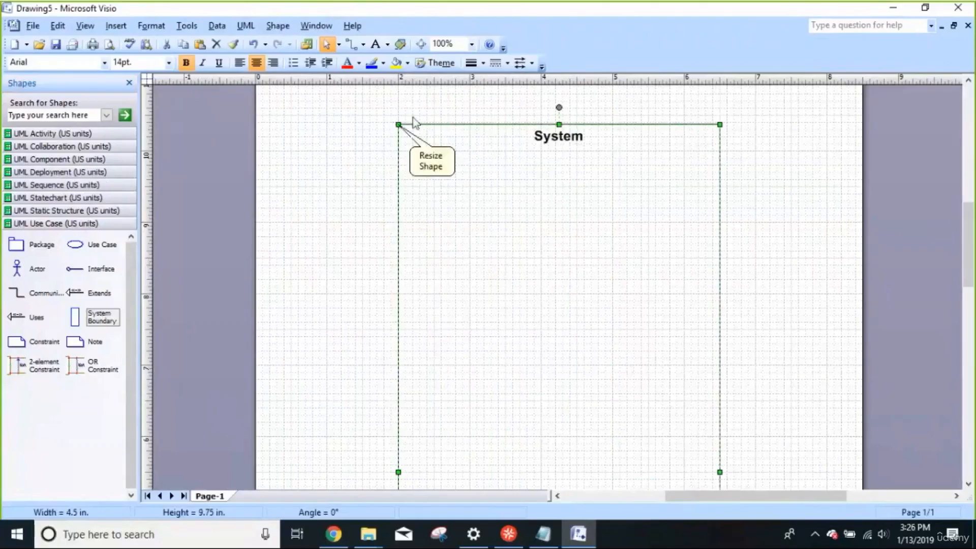
pyautogui.doubleClick(563, 142)
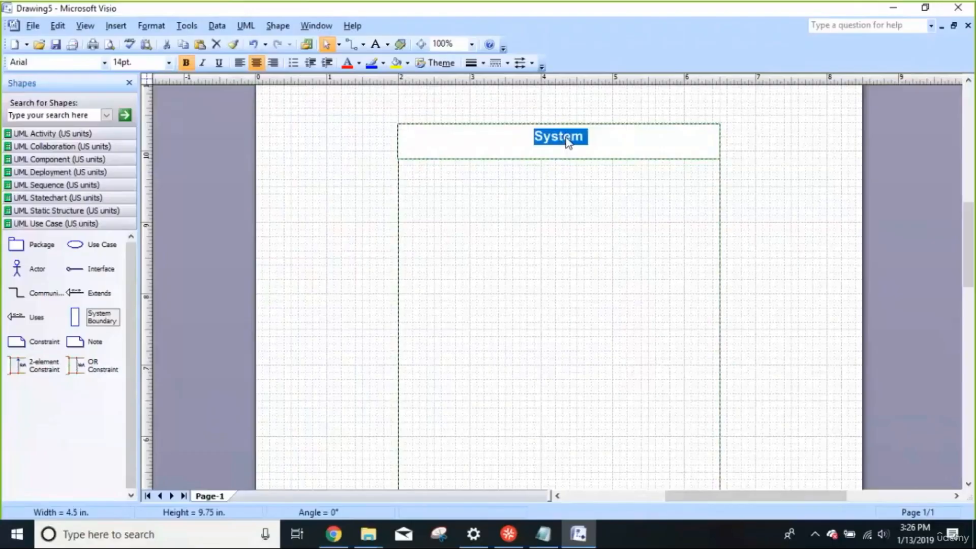
pyautogui.press('Delete')
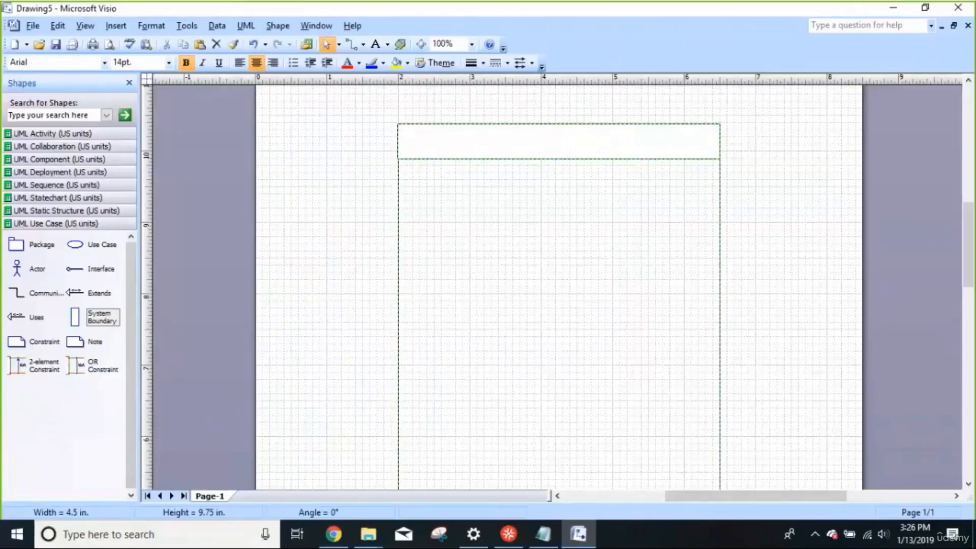
pyautogui.write('ATM')
# Add a Use Case directly below the ATM title inside the boundary and name it "Login".
pyautogui.moveTo(76, 244); pyautogui.dragTo(555, 182)
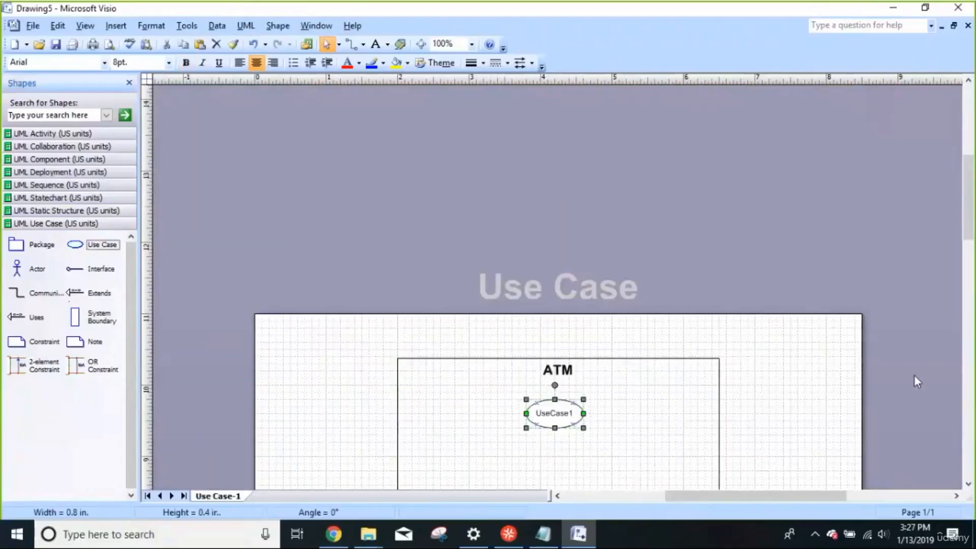
pyautogui.click(967, 487)
pyautogui.click(967, 486)
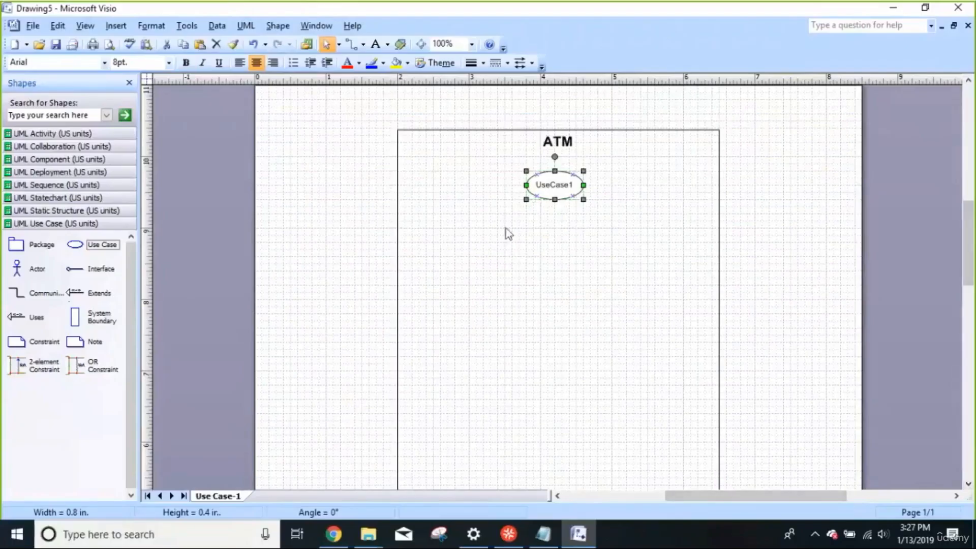
pyautogui.doubleClick(553, 183)
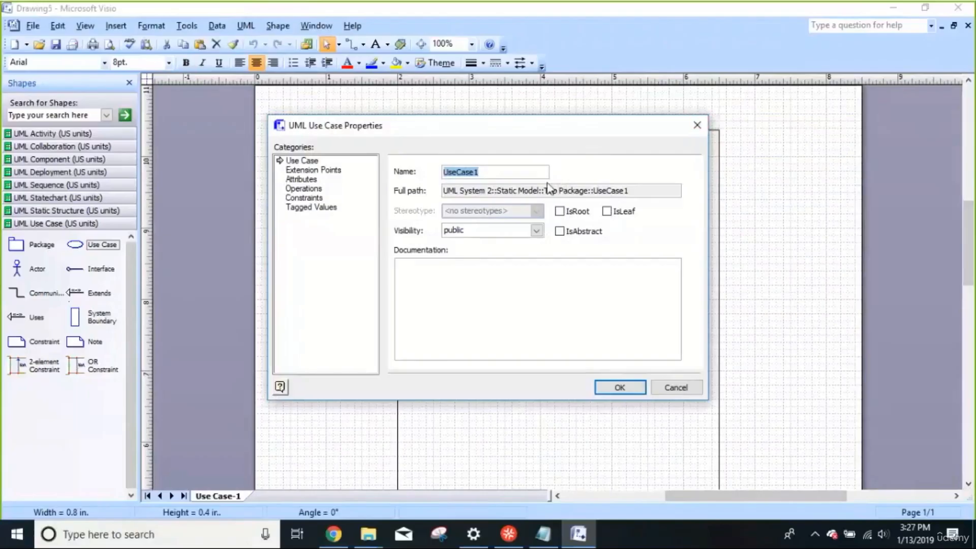
pyautogui.press('BackSpace')
pyautogui.write('Login')
pyautogui.click(619, 387)
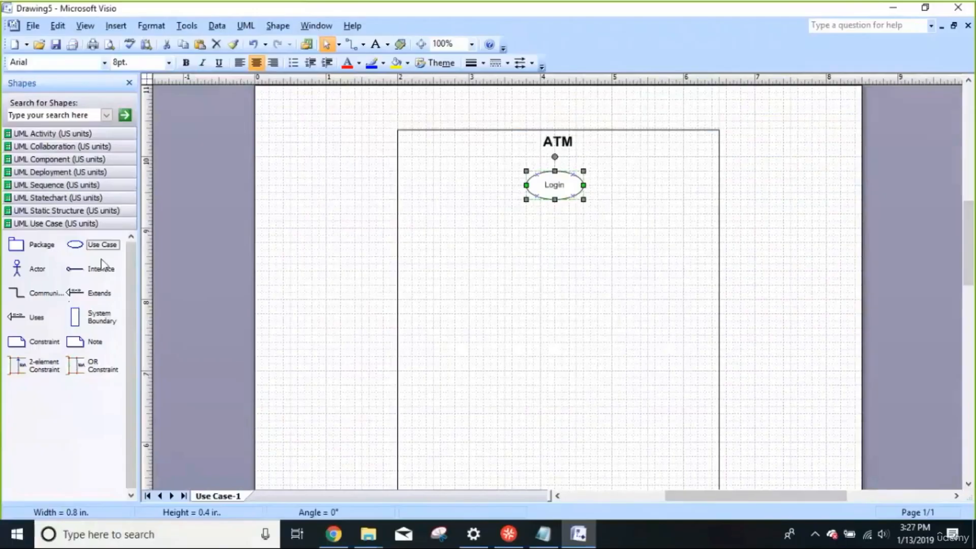
# Add a second Use Case directly below Login and name it "Deposit Funds".
pyautogui.click(82, 247)
pyautogui.moveTo(82, 247); pyautogui.dragTo(551, 238)
pyautogui.doubleClick(551, 239)
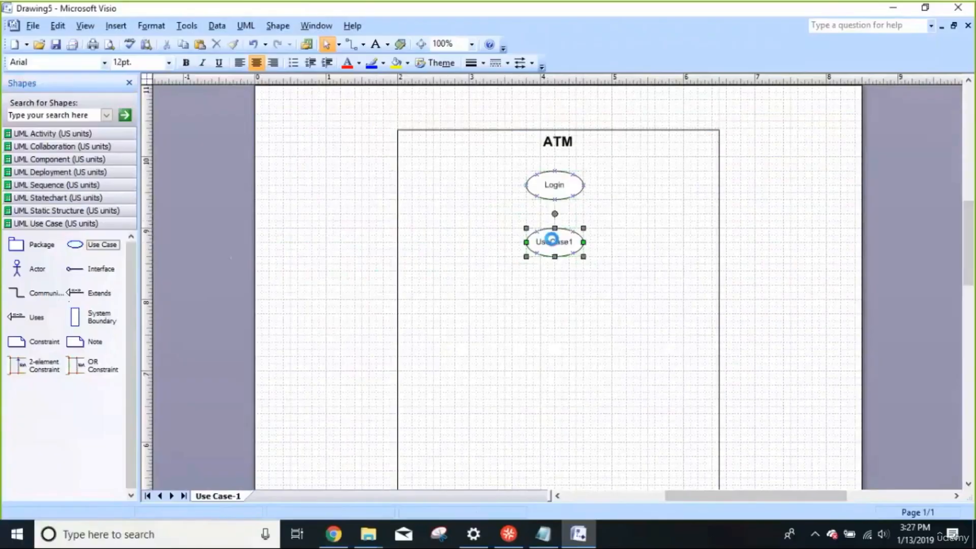
pyautogui.press('BackSpace')
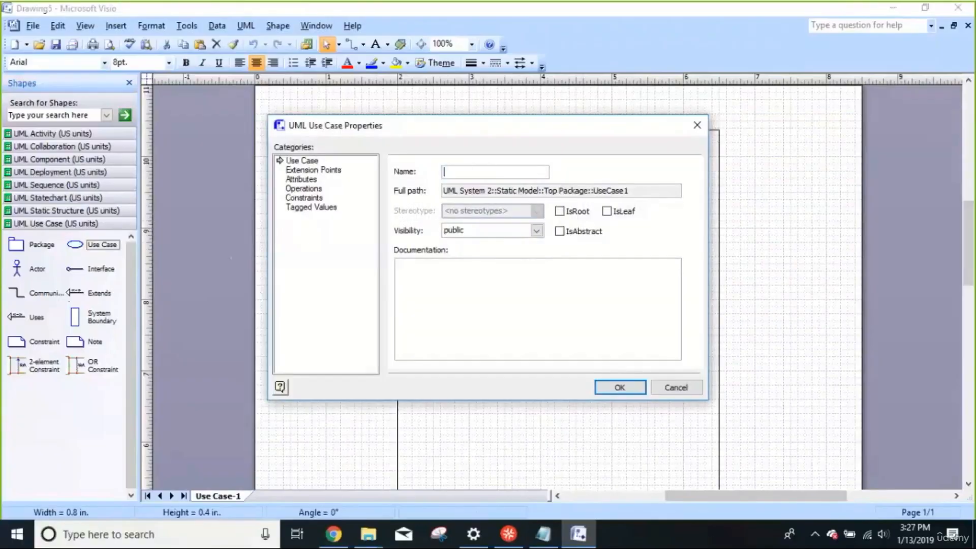
pyautogui.write('Deposit Funds')
pyautogui.click(617, 389)
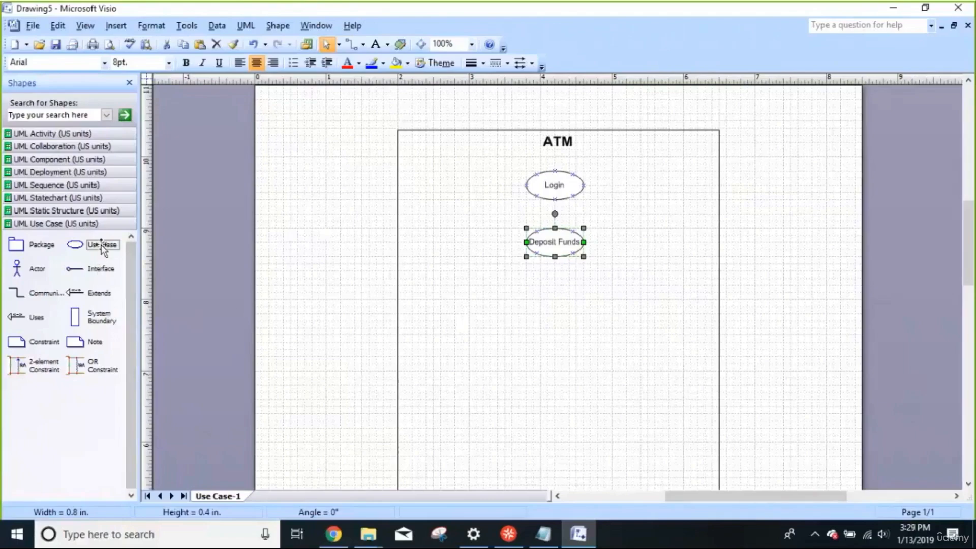
# Add a third Use Case directly below Deposit Funds and name it "Withdraw Case".
pyautogui.moveTo(96, 247); pyautogui.dragTo(557, 301)
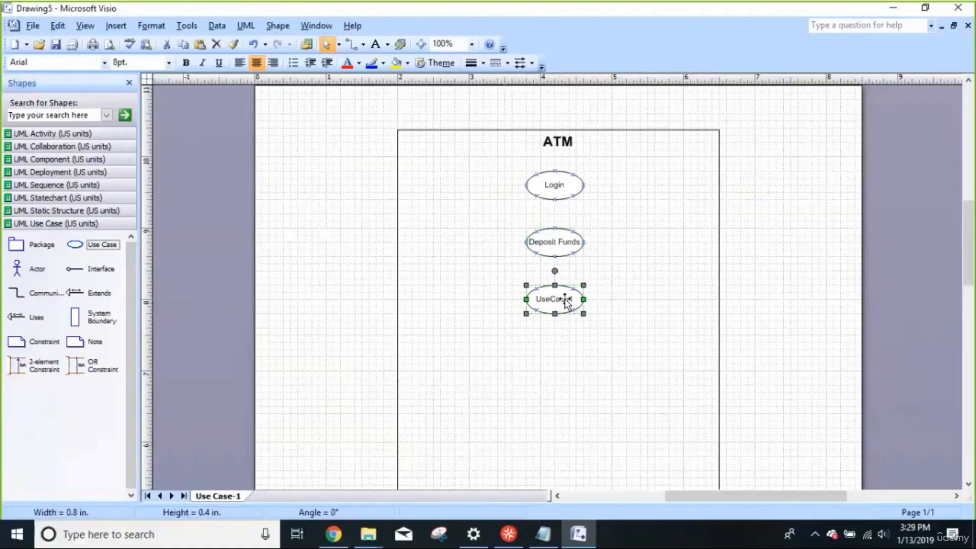
pyautogui.doubleClick(558, 303)
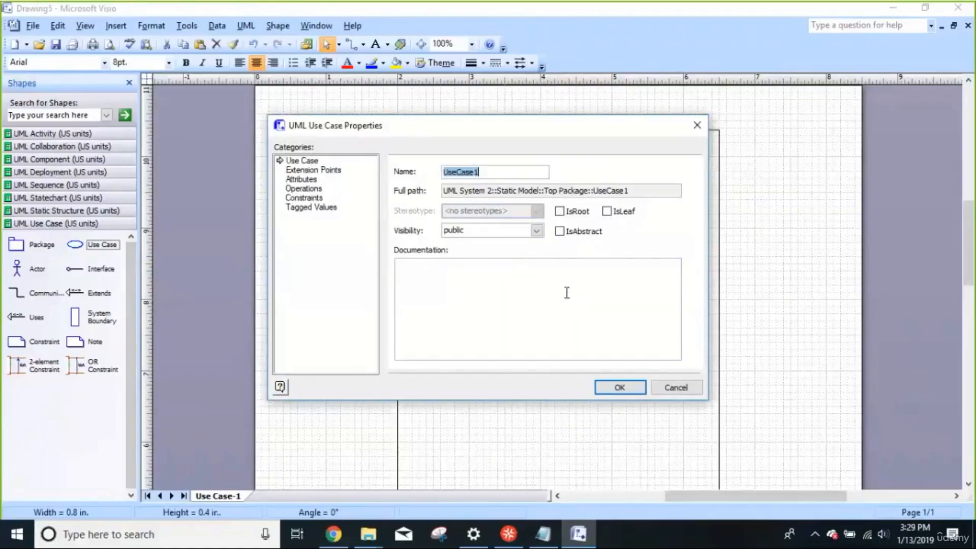
pyautogui.press('BackSpace')
pyautogui.write('Withdraw Case')
pyautogui.click(630, 385)
# Add a fourth Use Case below Withdraw Case and name it "Print Receipt".
pyautogui.moveTo(102, 245); pyautogui.dragTo(553, 369)
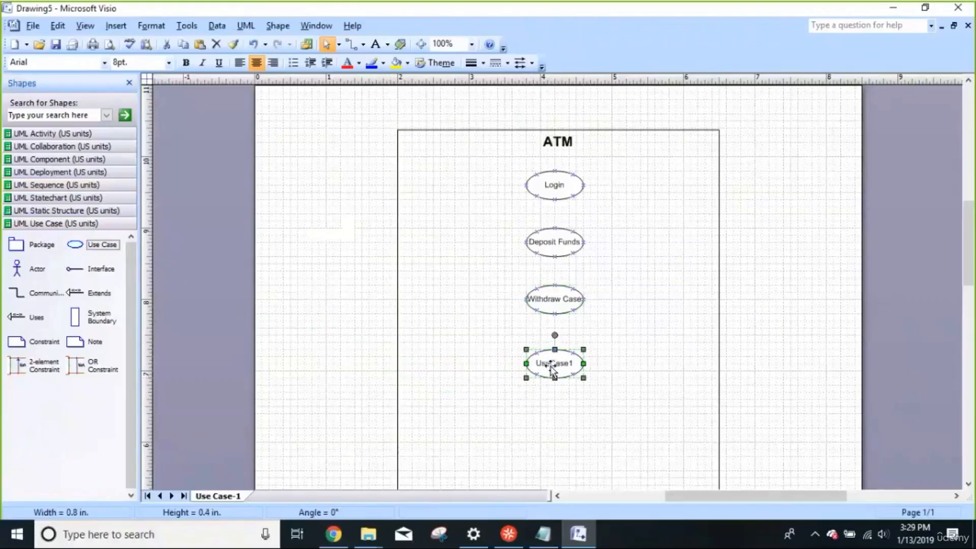
pyautogui.doubleClick(552, 369)
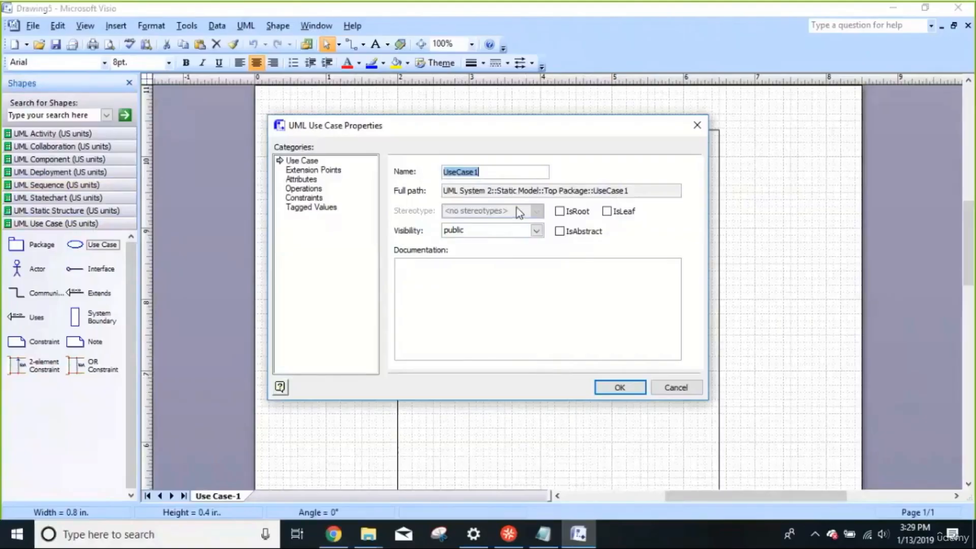
pyautogui.press('BackSpace')
pyautogui.write('Print Receipt')
pyautogui.click(608, 390)
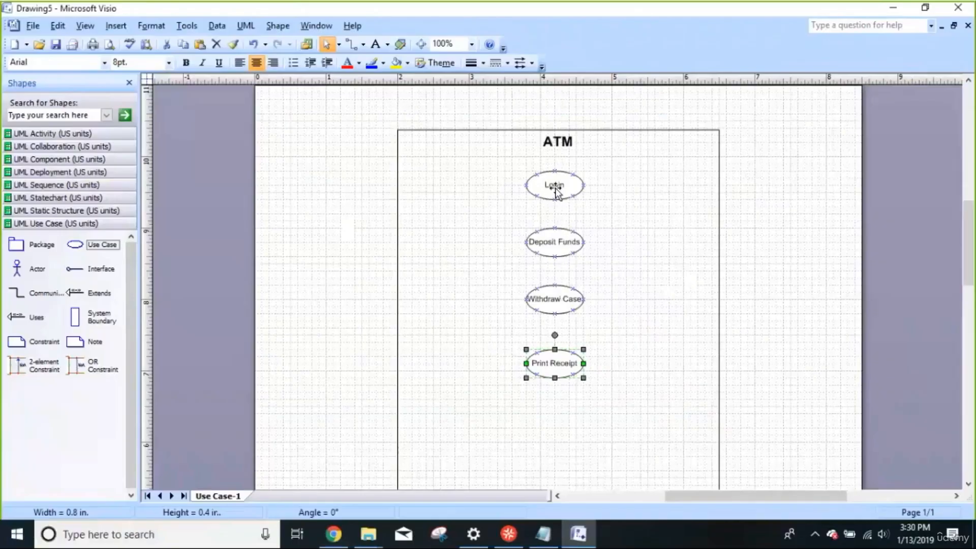
# Stagger the use cases inside the ATM boundary, with Login and Withdraw Case on the left and Deposit Funds and Print Receipt on the right.
pyautogui.moveTo(550, 187); pyautogui.dragTo(486, 195)
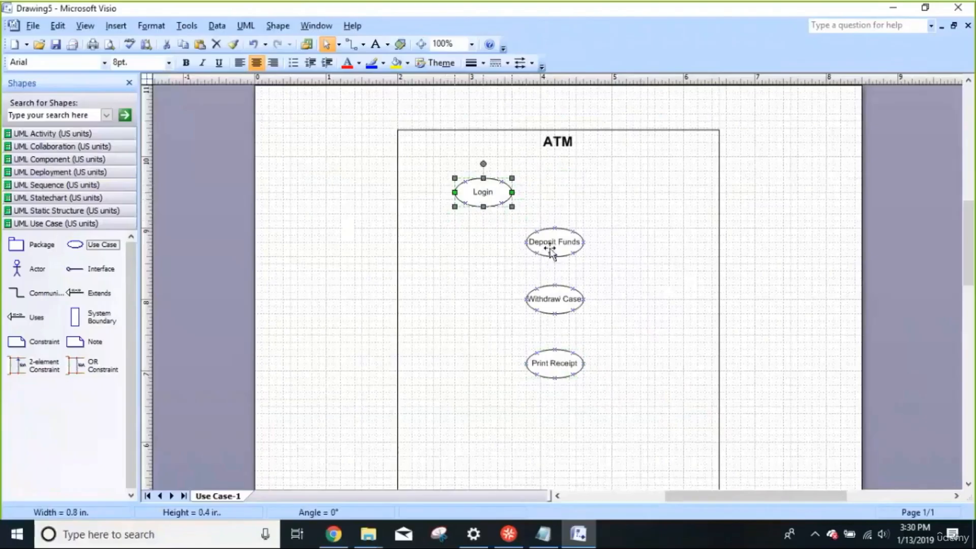
pyautogui.moveTo(551, 245); pyautogui.dragTo(621, 237)
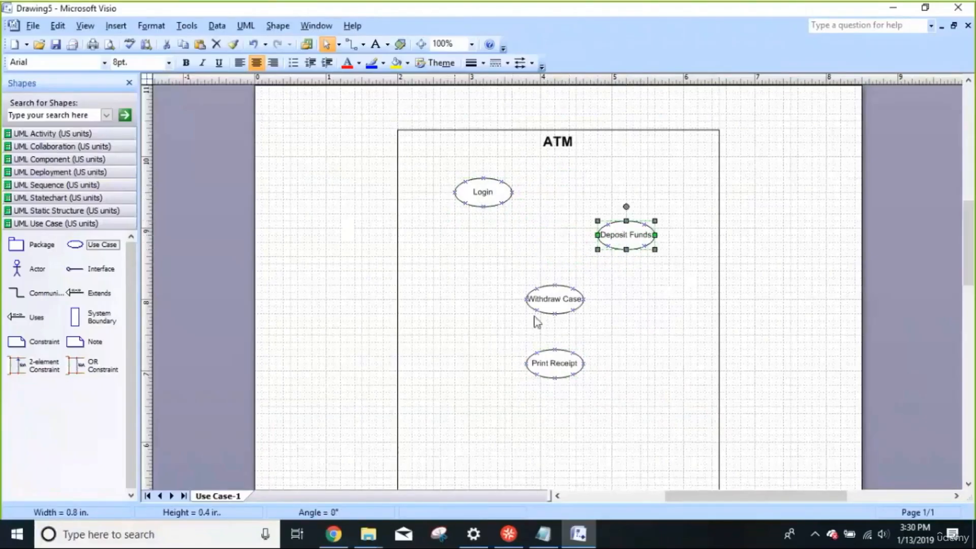
pyautogui.moveTo(548, 305); pyautogui.dragTo(516, 299)
pyautogui.moveTo(553, 364); pyautogui.dragTo(632, 321)
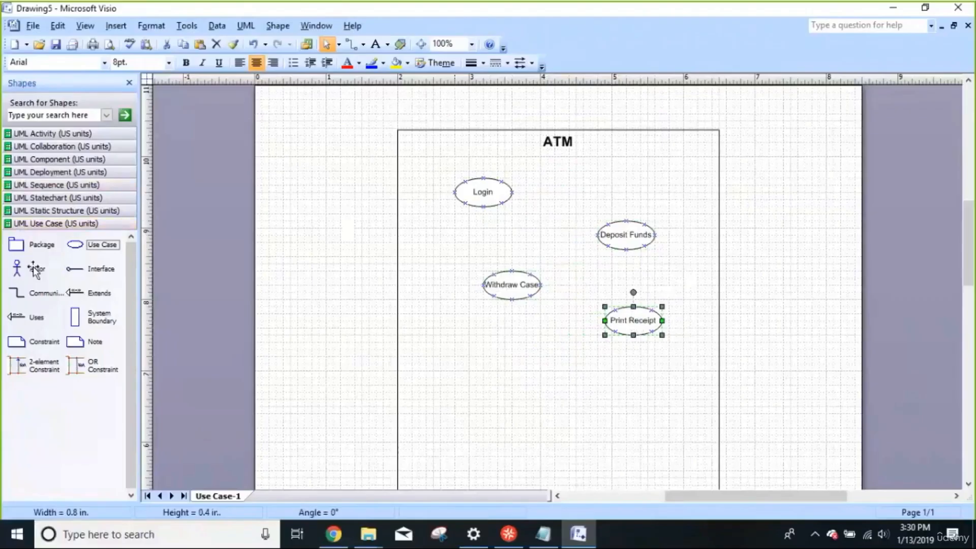
# Place an Actor outside the ATM boundary, left of Login, and name it "Bank Customer".
pyautogui.moveTo(31, 269); pyautogui.dragTo(330, 222)
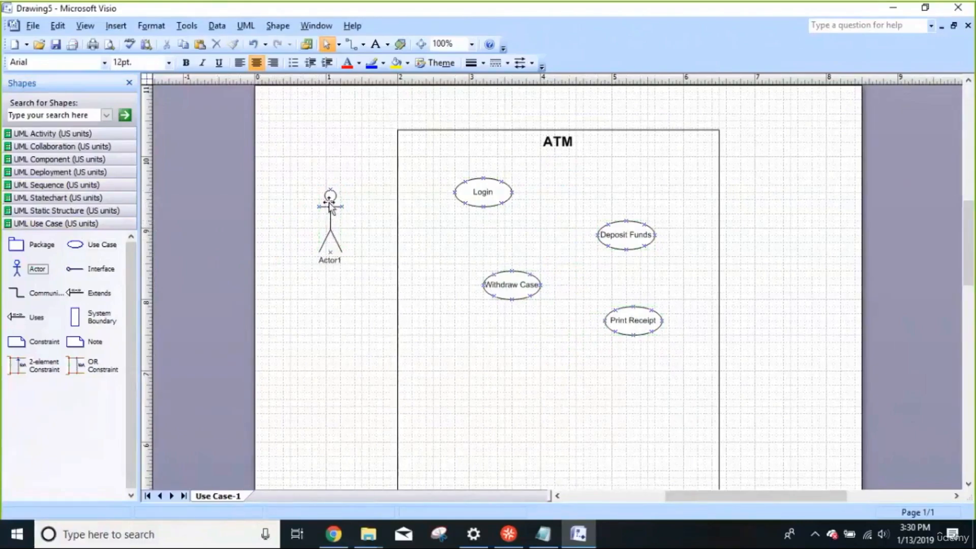
pyautogui.doubleClick(329, 221)
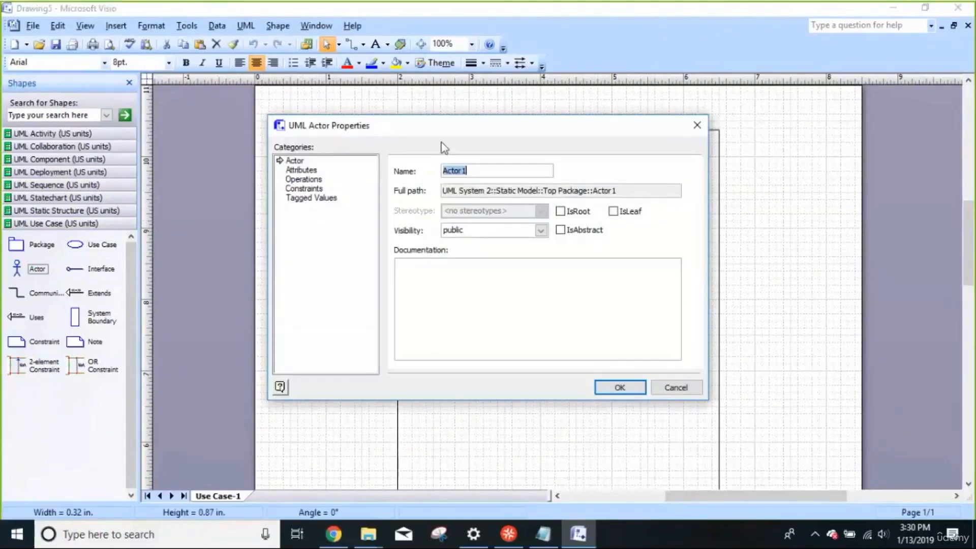
pyautogui.press('BackSpace')
pyautogui.click(619, 388)
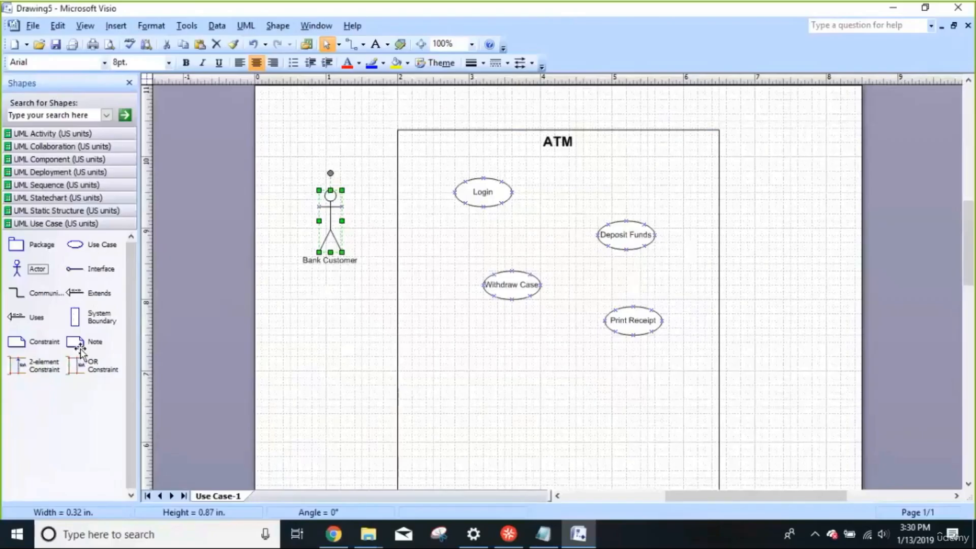
# Connect the Bank Customer actor's right arm to the Login use case with a Communicates connector.
pyautogui.click(38, 293)
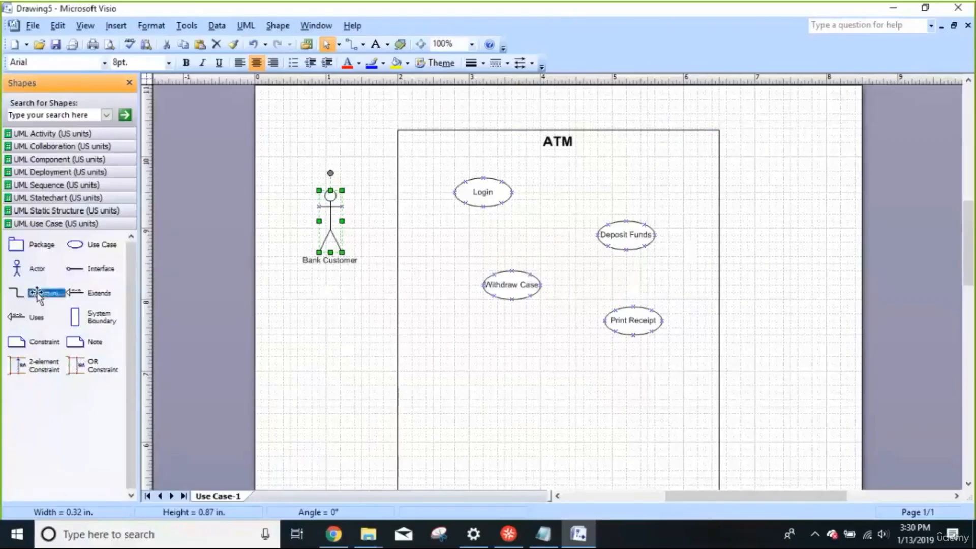
pyautogui.moveTo(37, 295); pyautogui.dragTo(367, 221)
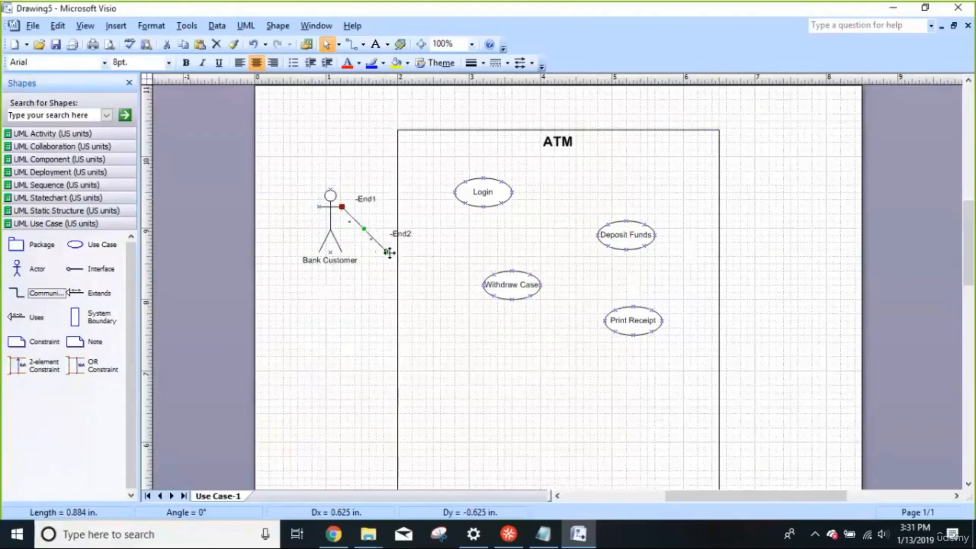
pyautogui.moveTo(388, 253); pyautogui.dragTo(426, 214)
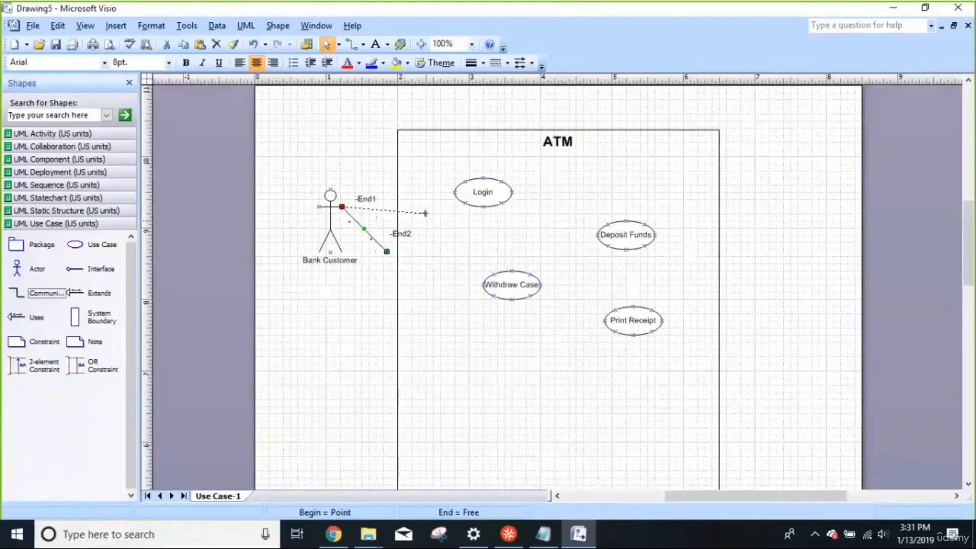
pyautogui.moveTo(426, 213); pyautogui.dragTo(455, 200)
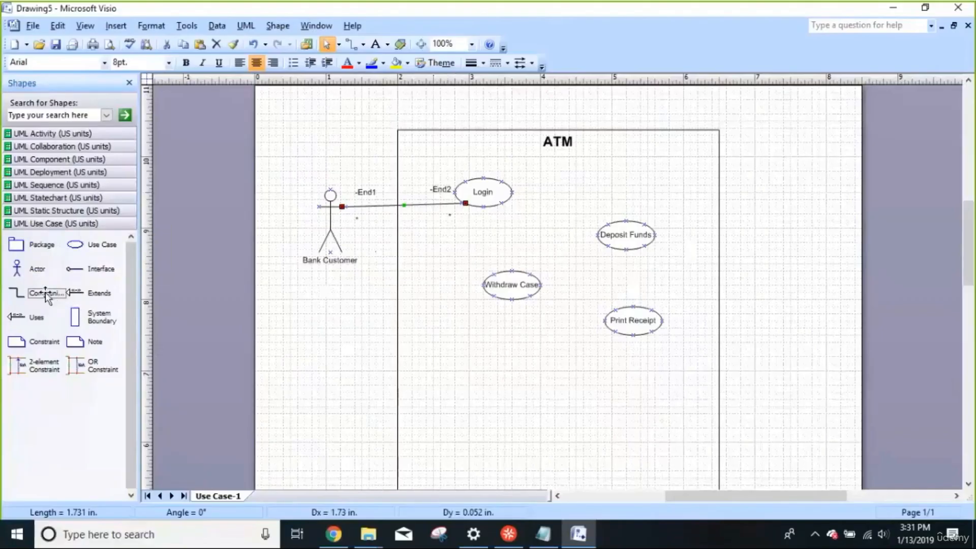
# Connect the Bank Customer actor to the left side of Deposit Funds with another Communicates connector.
pyautogui.moveTo(44, 292); pyautogui.dragTo(594, 224)
pyautogui.click(386, 251)
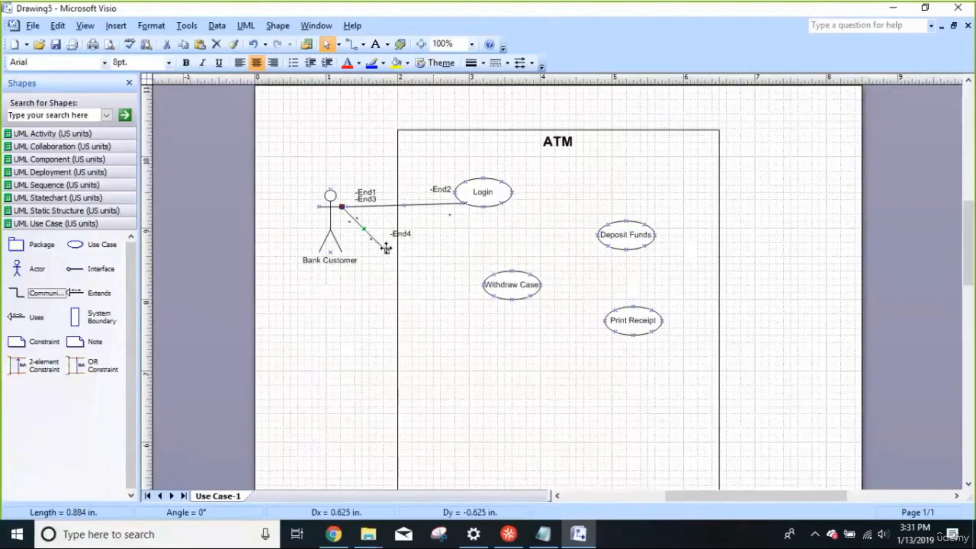
pyautogui.moveTo(387, 251); pyautogui.dragTo(597, 235)
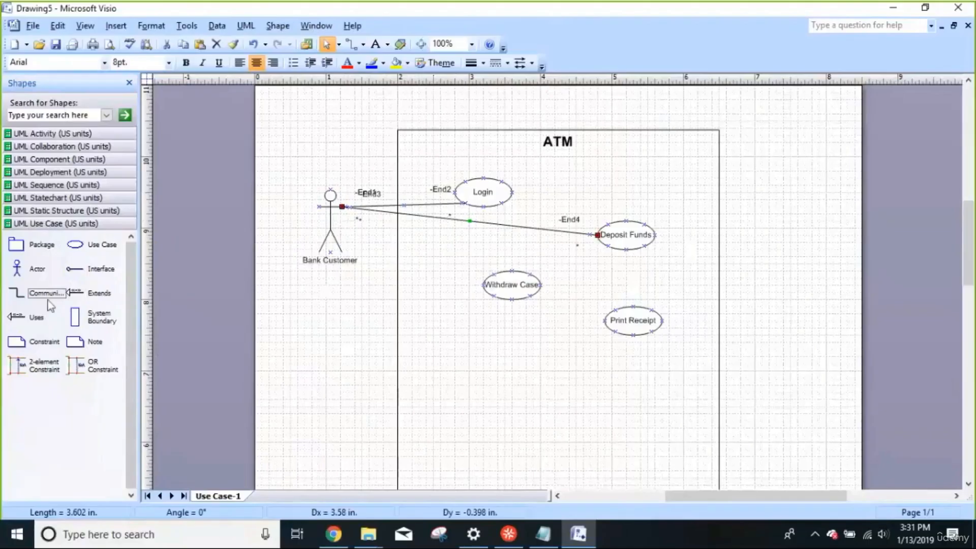
# Link Bank Customer to the Withdraw Case use case with a Communicates connector.
pyautogui.moveTo(46, 293); pyautogui.dragTo(386, 252)
pyautogui.moveTo(354, 219); pyautogui.dragTo(350, 208)
pyautogui.moveTo(399, 262); pyautogui.dragTo(483, 277)
pyautogui.click(387, 250)
# Add a Communicates connector from Bank Customer to the top of the Print Receipt use case.
pyautogui.click(55, 294)
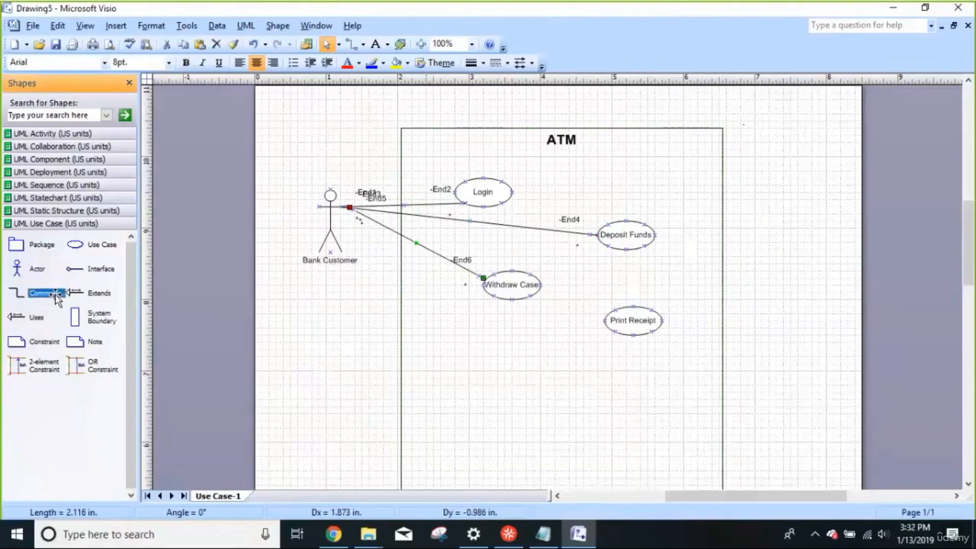
pyautogui.click(350, 227)
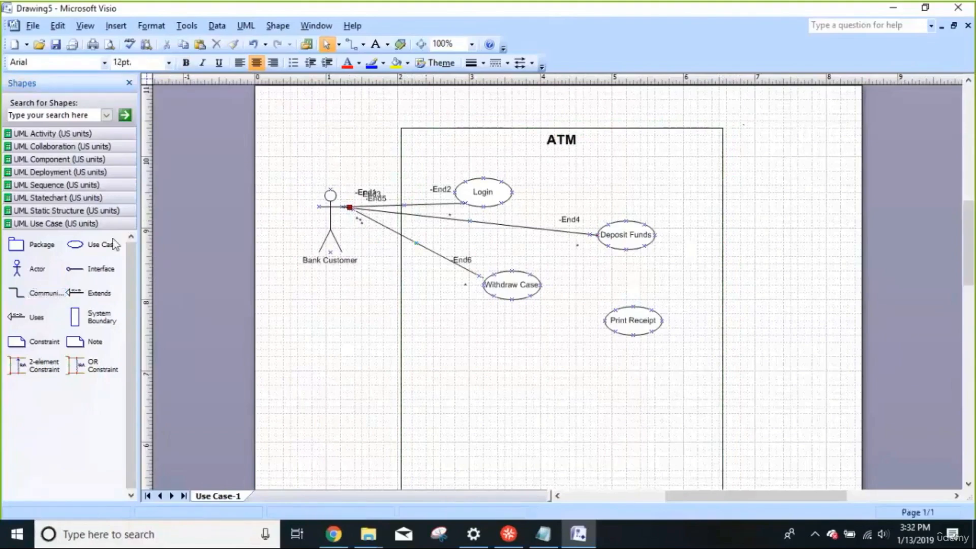
pyautogui.click(35, 293)
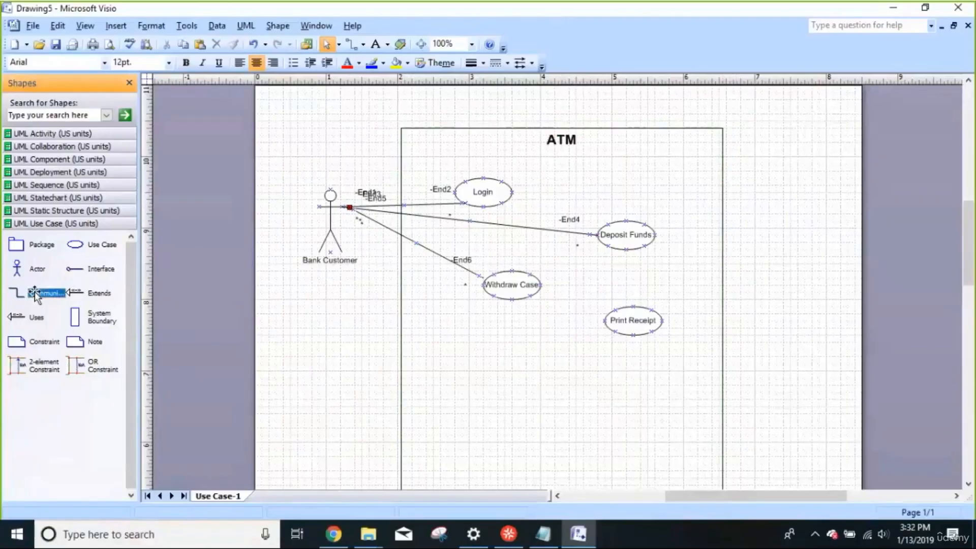
pyautogui.moveTo(35, 295); pyautogui.dragTo(391, 256)
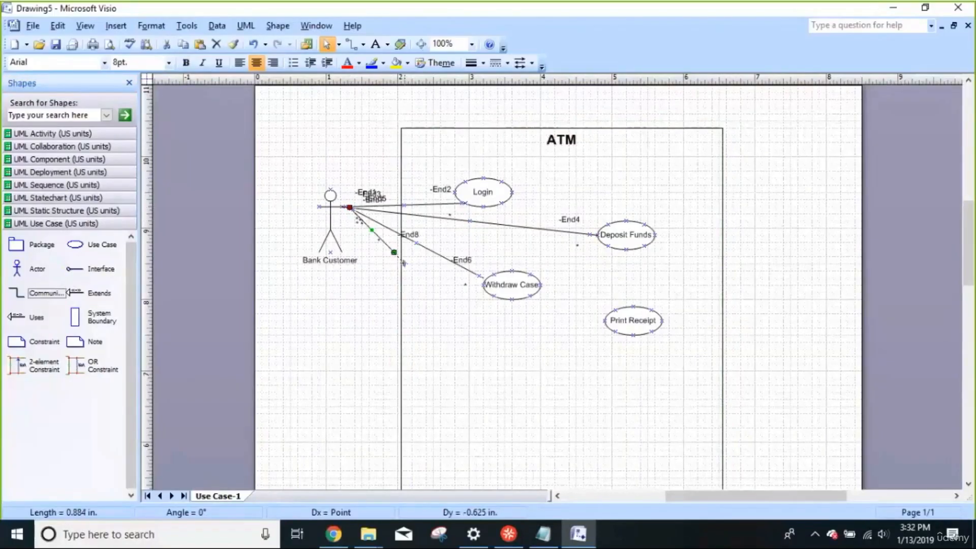
pyautogui.moveTo(395, 252); pyautogui.dragTo(633, 306)
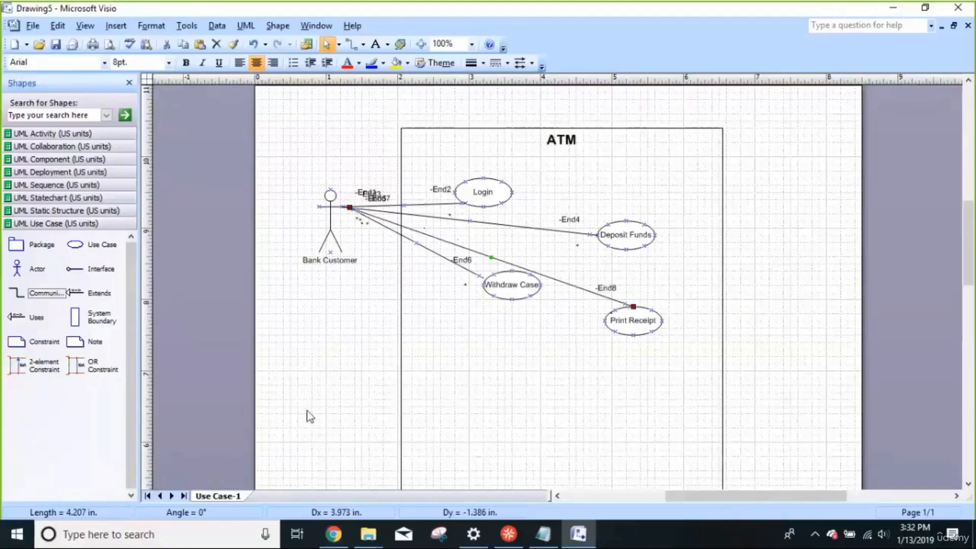
pyautogui.click(373, 181)
pyautogui.rightClick(374, 184)
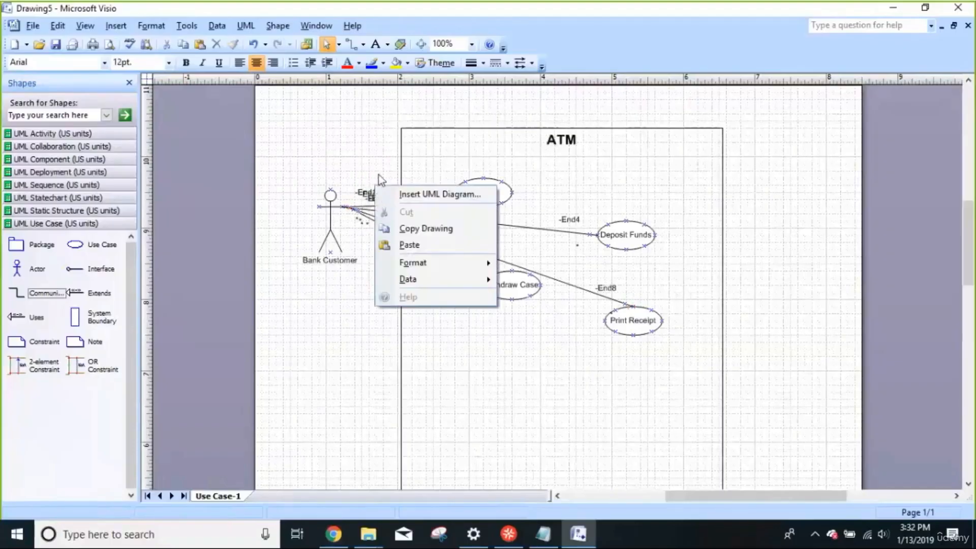
pyautogui.click(379, 172)
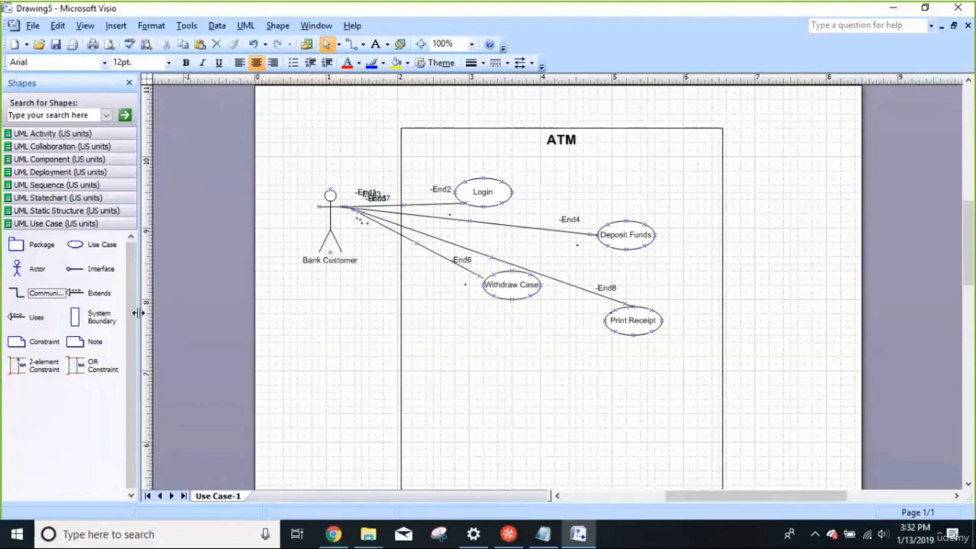
# Add an Extends connector from the top of Print Receipt to the bottom of Deposit Funds, with its arrowhead at Deposit Funds.
pyautogui.moveTo(95, 297); pyautogui.dragTo(634, 248)
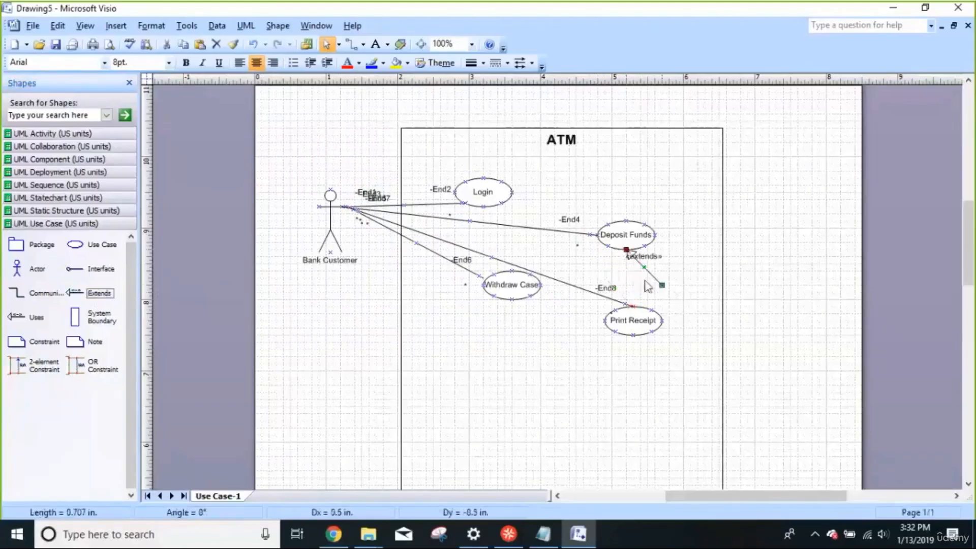
pyautogui.moveTo(659, 283); pyautogui.dragTo(659, 309)
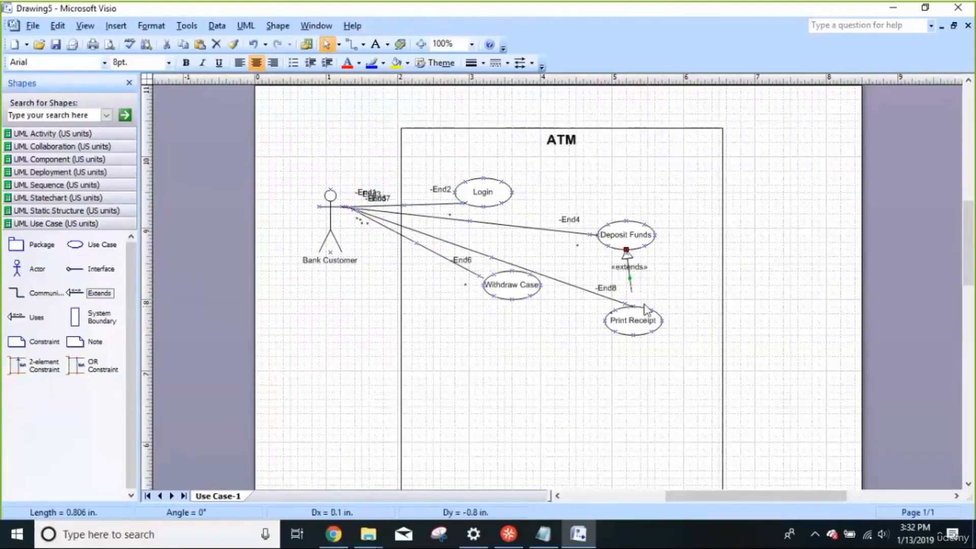
pyautogui.click(626, 251)
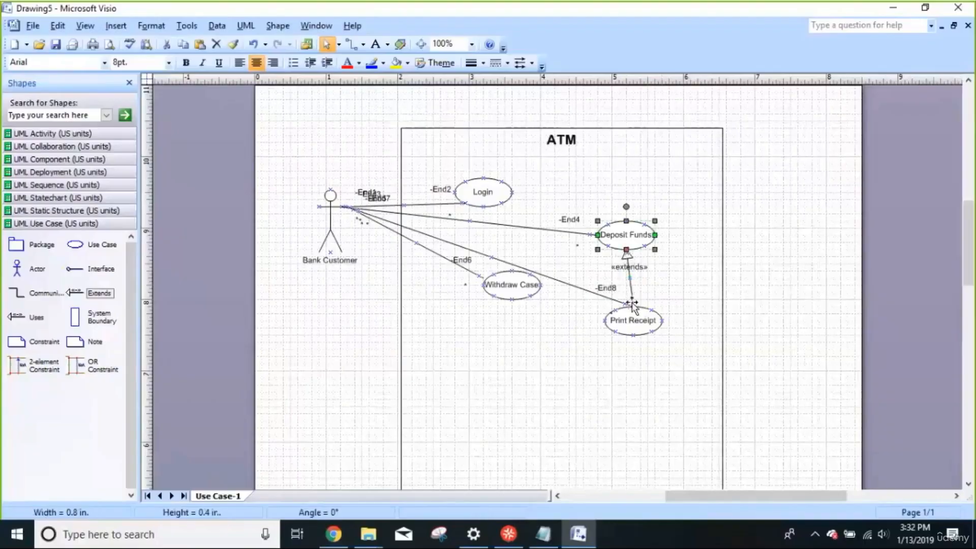
pyautogui.moveTo(631, 303); pyautogui.dragTo(633, 305)
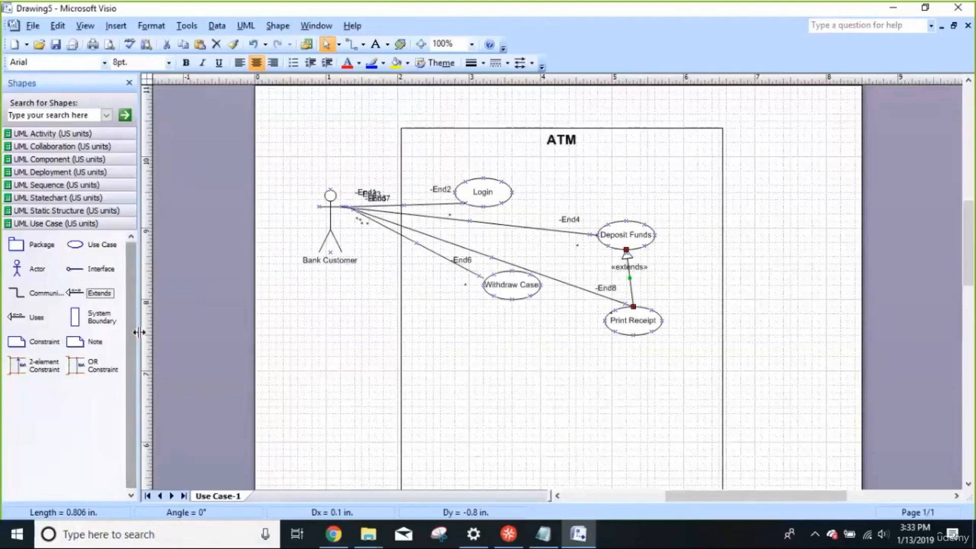
# Connect the left side of Print Receipt to the bottom of Withdraw Case with an Extends connector pointing to Withdraw Case.
pyautogui.click(99, 292)
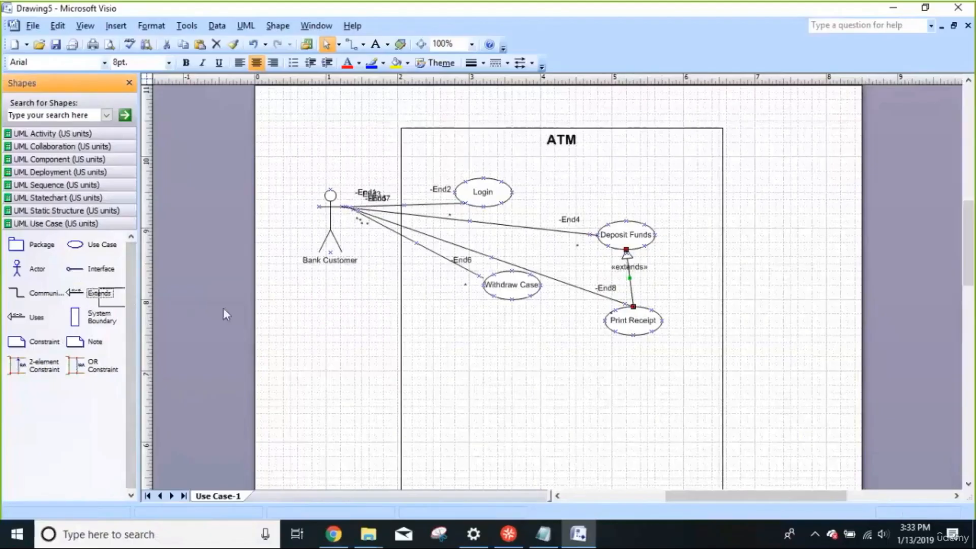
pyautogui.click(98, 294)
pyautogui.moveTo(98, 293); pyautogui.dragTo(538, 311)
pyautogui.moveTo(529, 322); pyautogui.dragTo(604, 320)
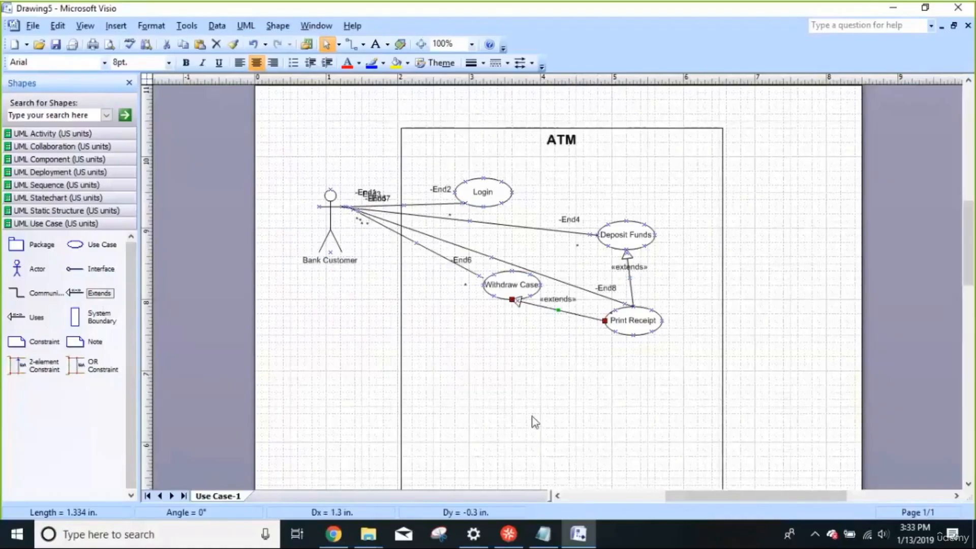
# Add a Uses connector from the top of Deposit Funds to the right side of Login, with its arrowhead at Login.
pyautogui.moveTo(474, 534)
pyautogui.click(23, 317)
pyautogui.moveTo(160, 248); pyautogui.dragTo(511, 192)
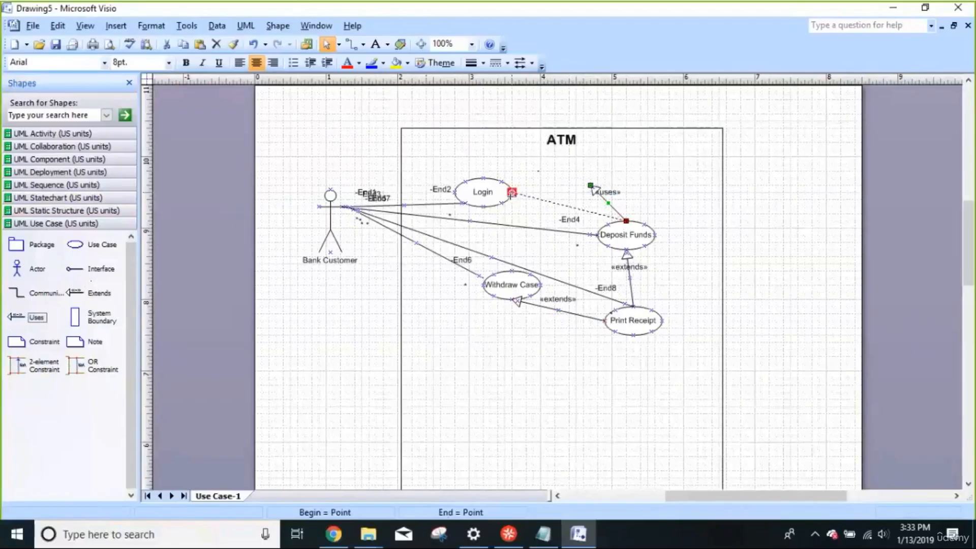
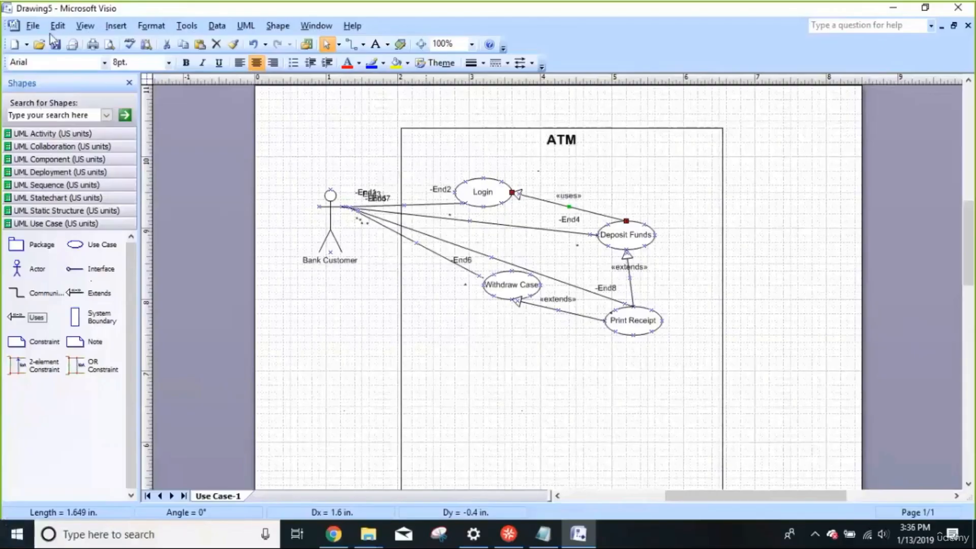
# Start saving the diagram as a new file and name it Used Case Diagram.
pyautogui.click(33, 26)
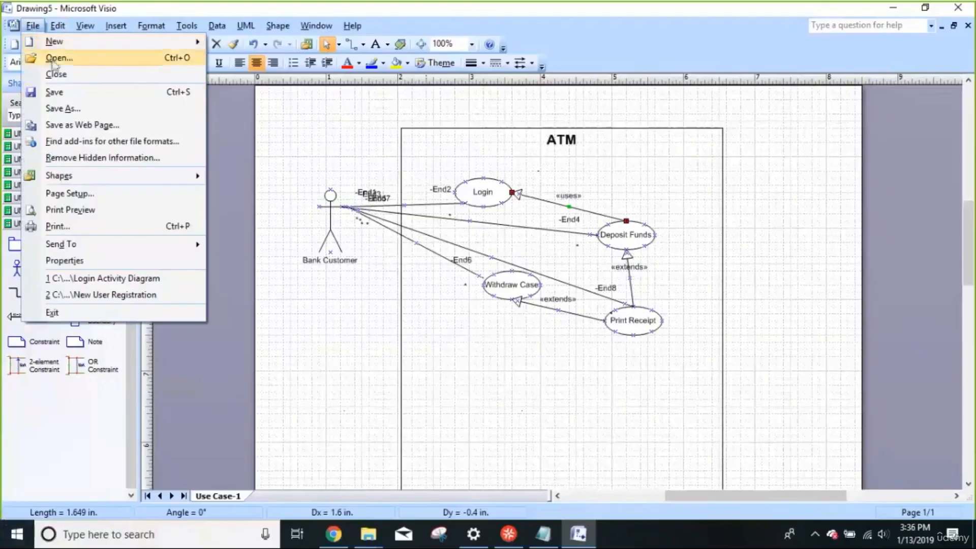
pyautogui.click(74, 110)
pyautogui.press('BackSpace')
pyautogui.press('BackSpace')
pyautogui.press('BackSpace')
pyautogui.press('BackSpace')
pyautogui.press('BackSpace')
pyautogui.press('BackSpace')
pyautogui.press('BackSpace')
pyautogui.press('BackSpace')
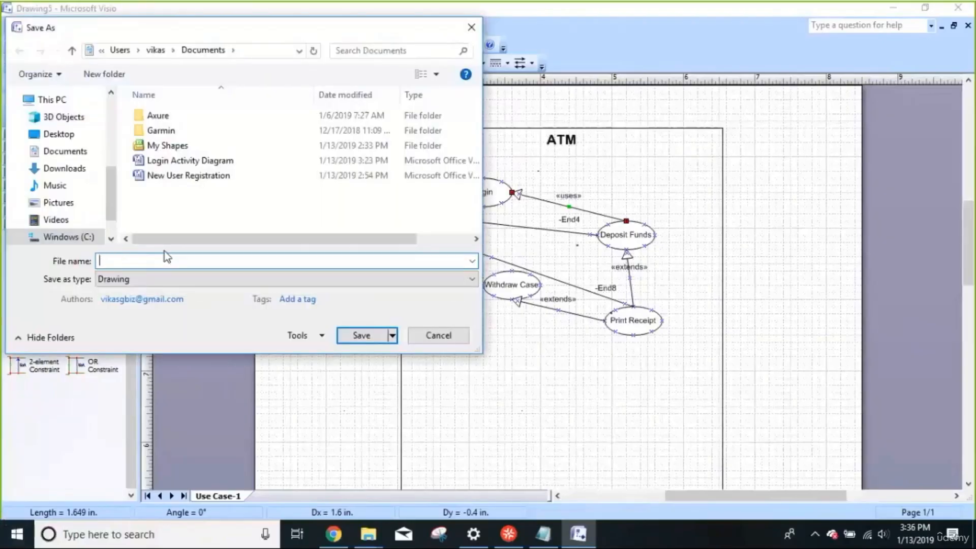
pyautogui.write('U')
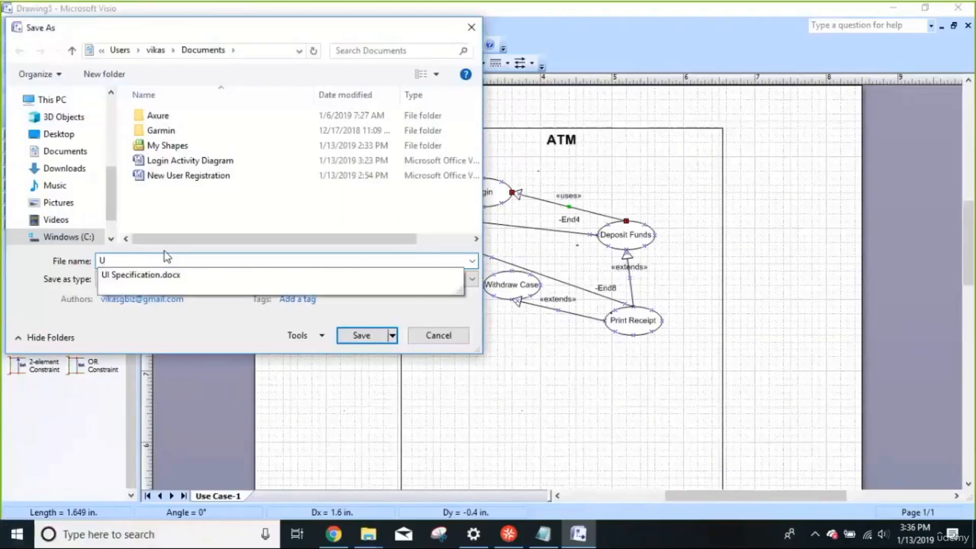
pyautogui.write('sed C')
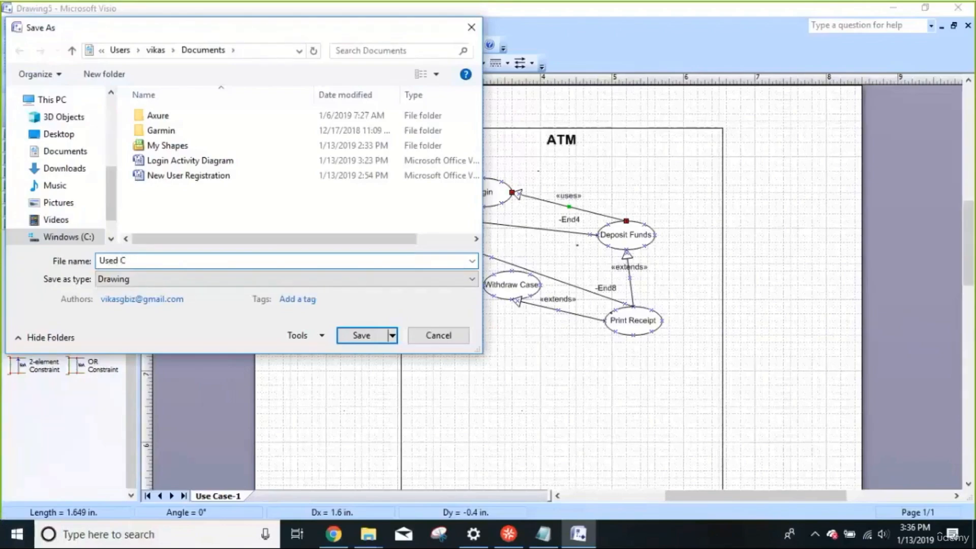
pyautogui.write('ase Diagram')
# Review the available file types, keep Drawing as the type, and save the file in the Documents folder.
pyautogui.click(182, 282)
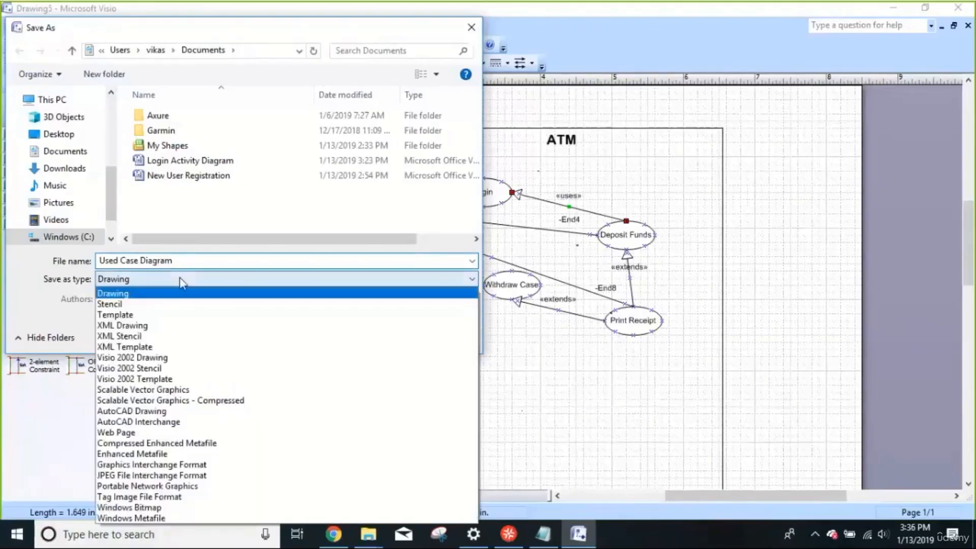
pyautogui.click(178, 272)
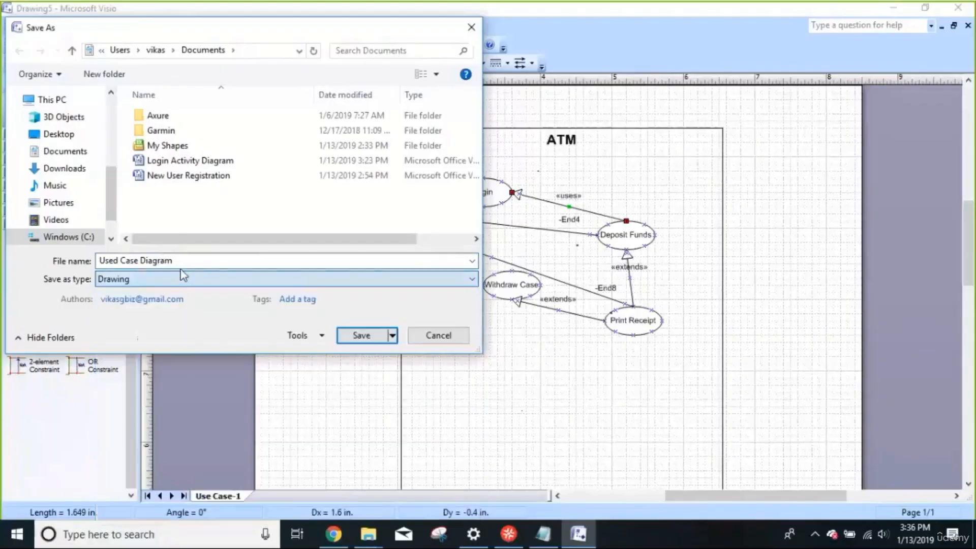
pyautogui.click(177, 279)
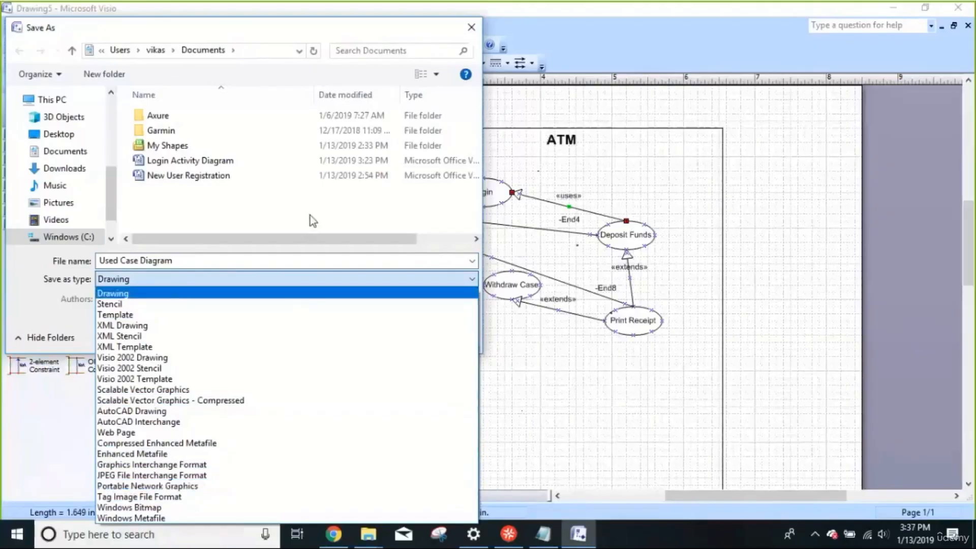
pyautogui.click(461, 259)
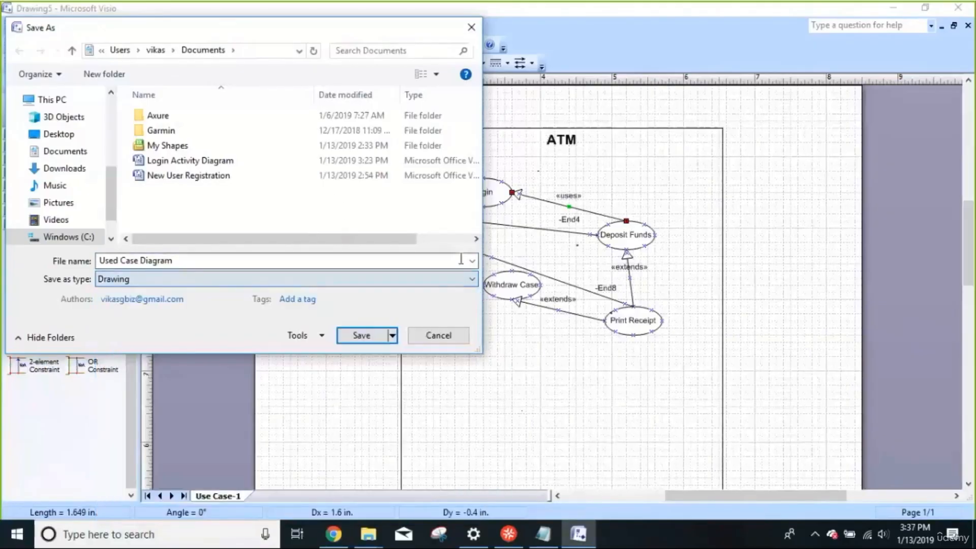
pyautogui.click(361, 335)
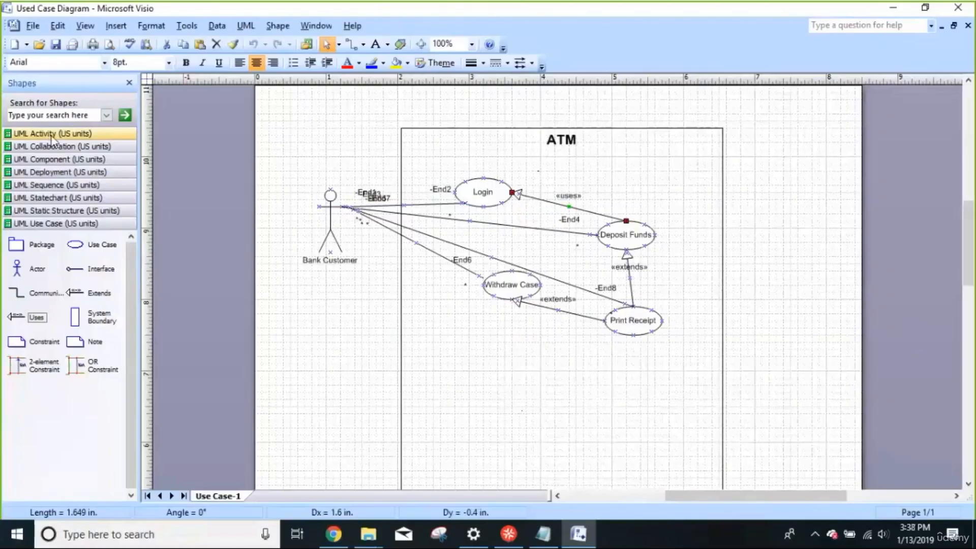
# Switch to the File Explorer window that shows the BSA folder.
pyautogui.click(367, 535)
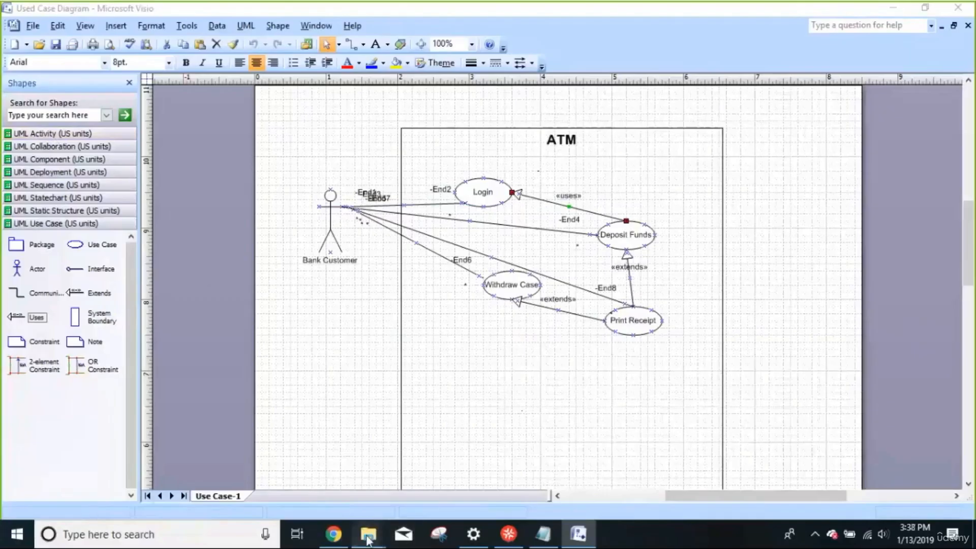
pyautogui.click(212, 439)
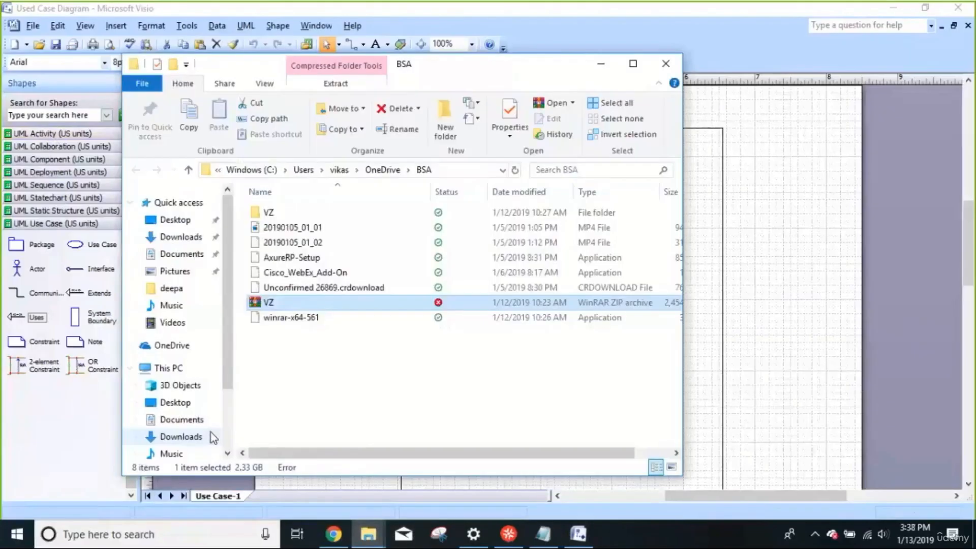